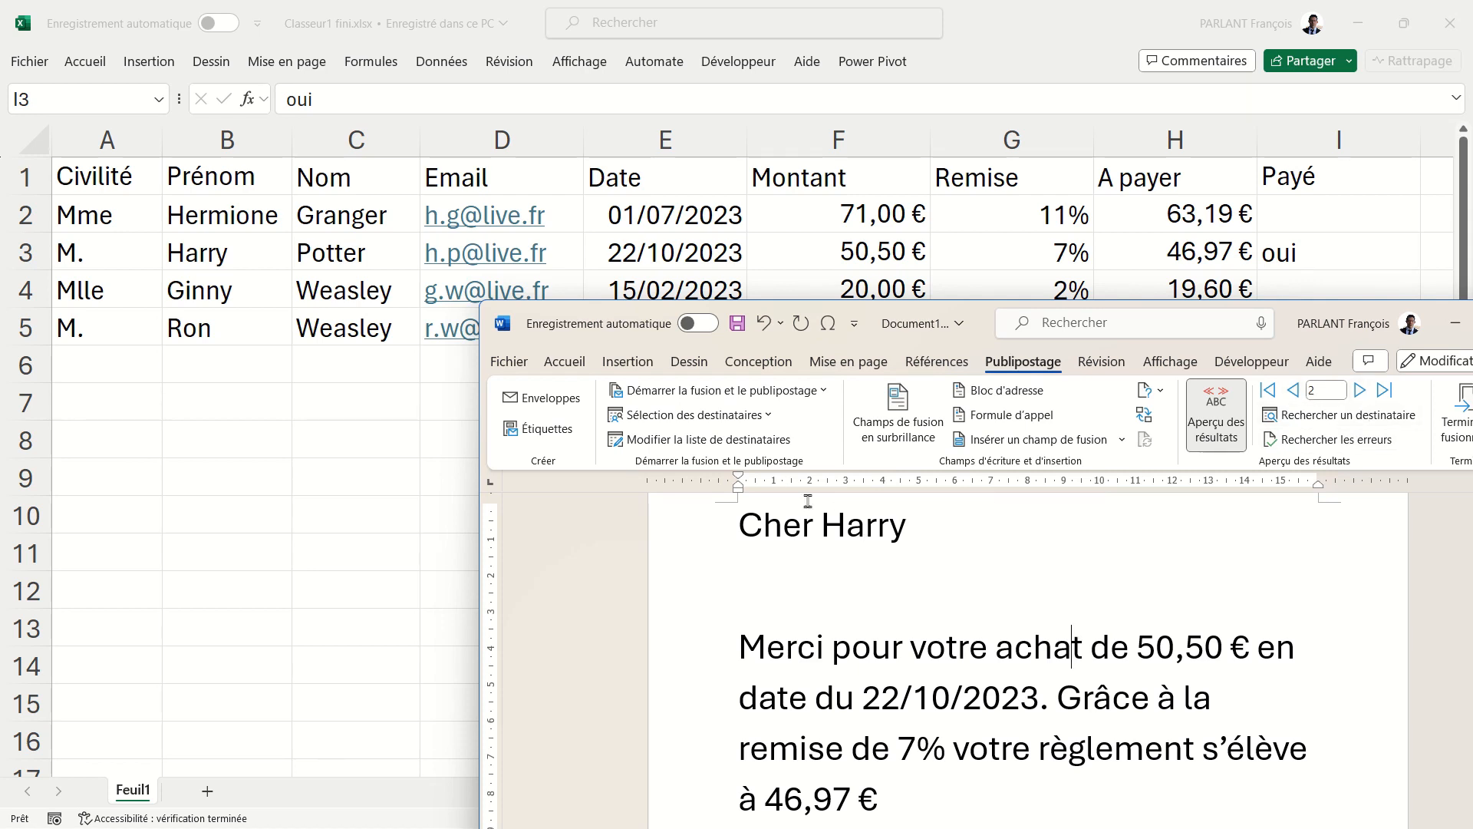
- Examine the A payer formula for the first customer and the Payé column in the customer worksheet
click(1359, 391)
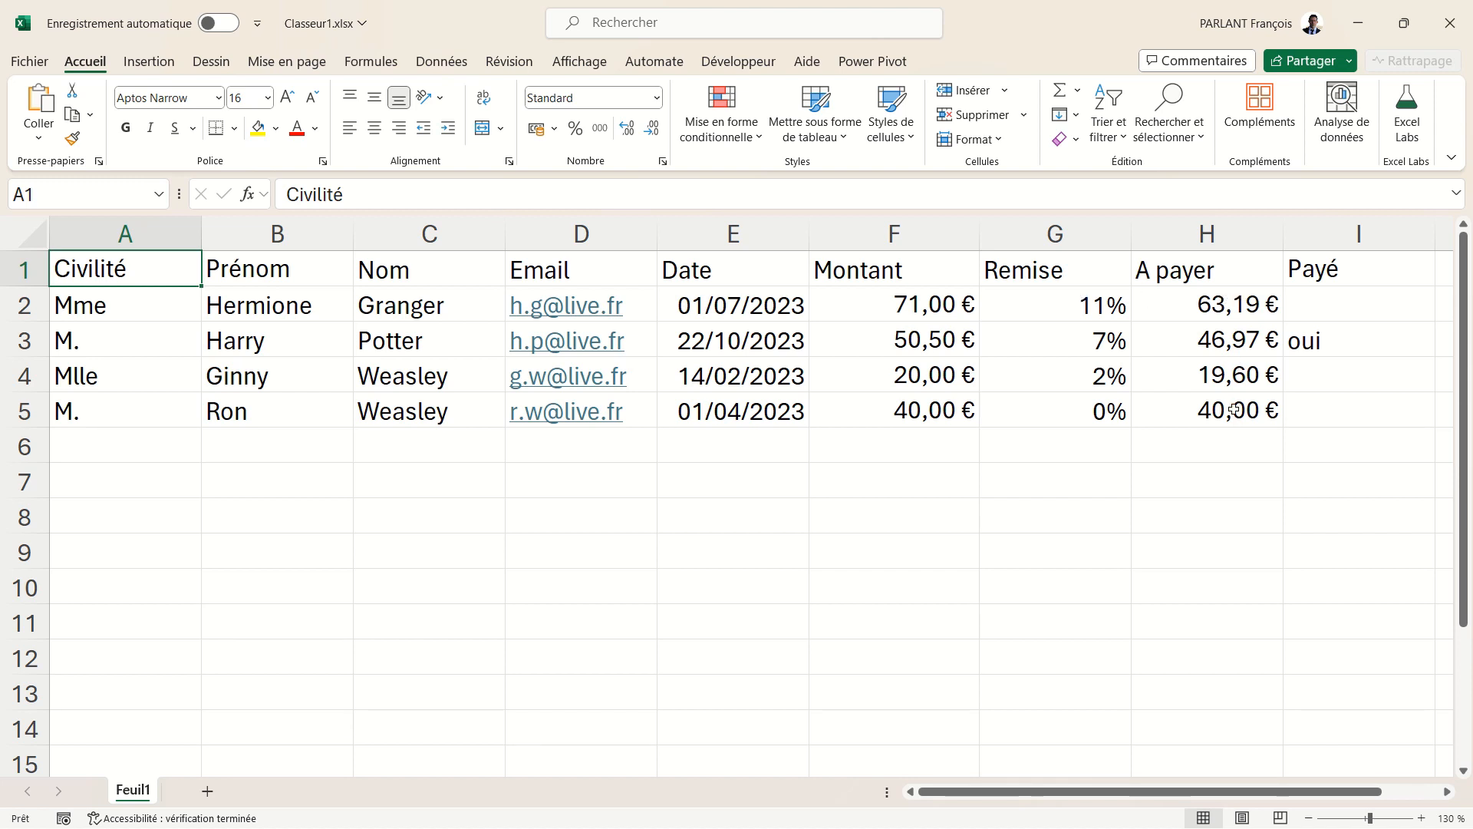
click(1207, 313)
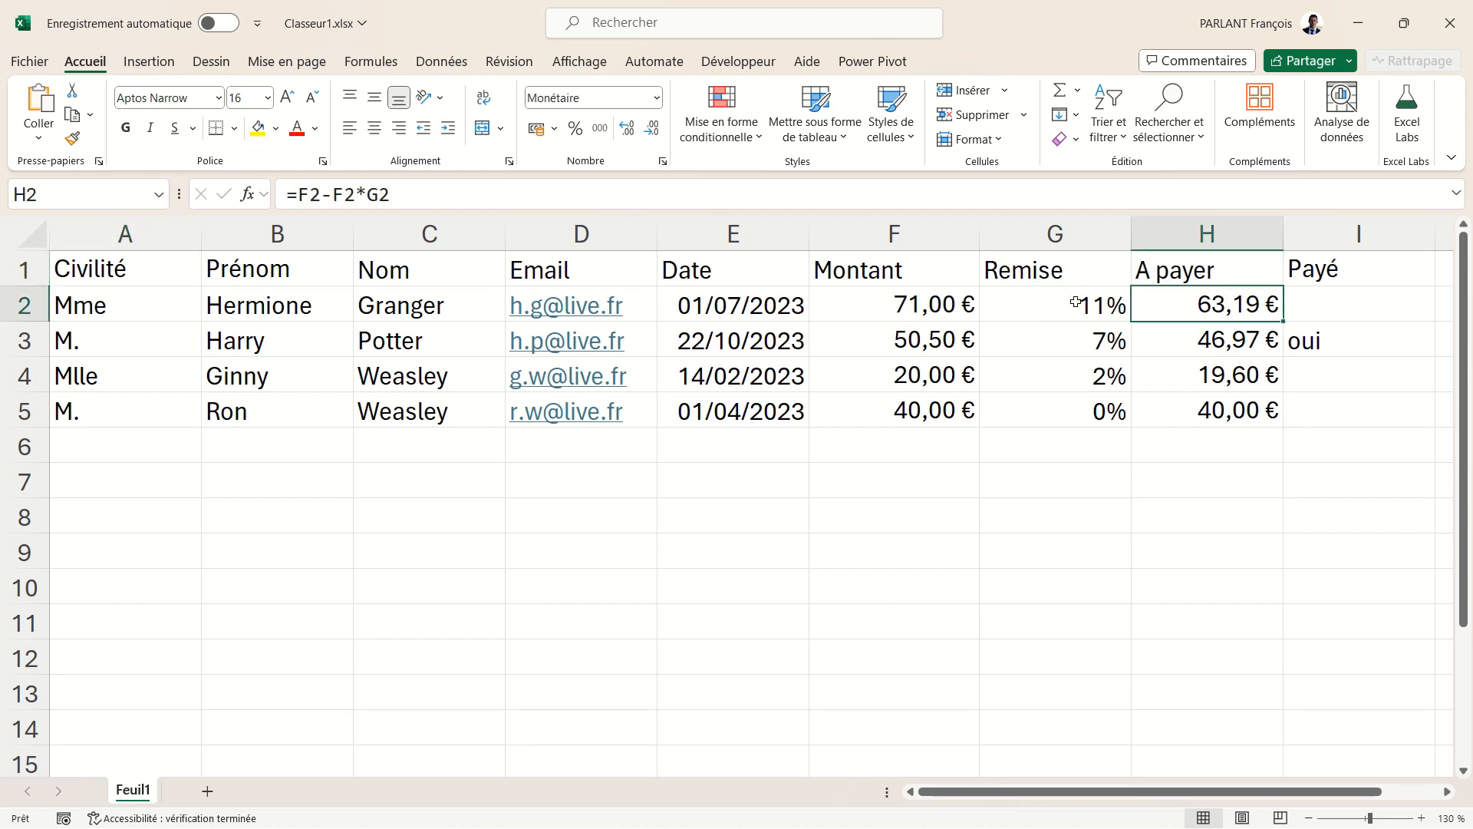
click(1336, 335)
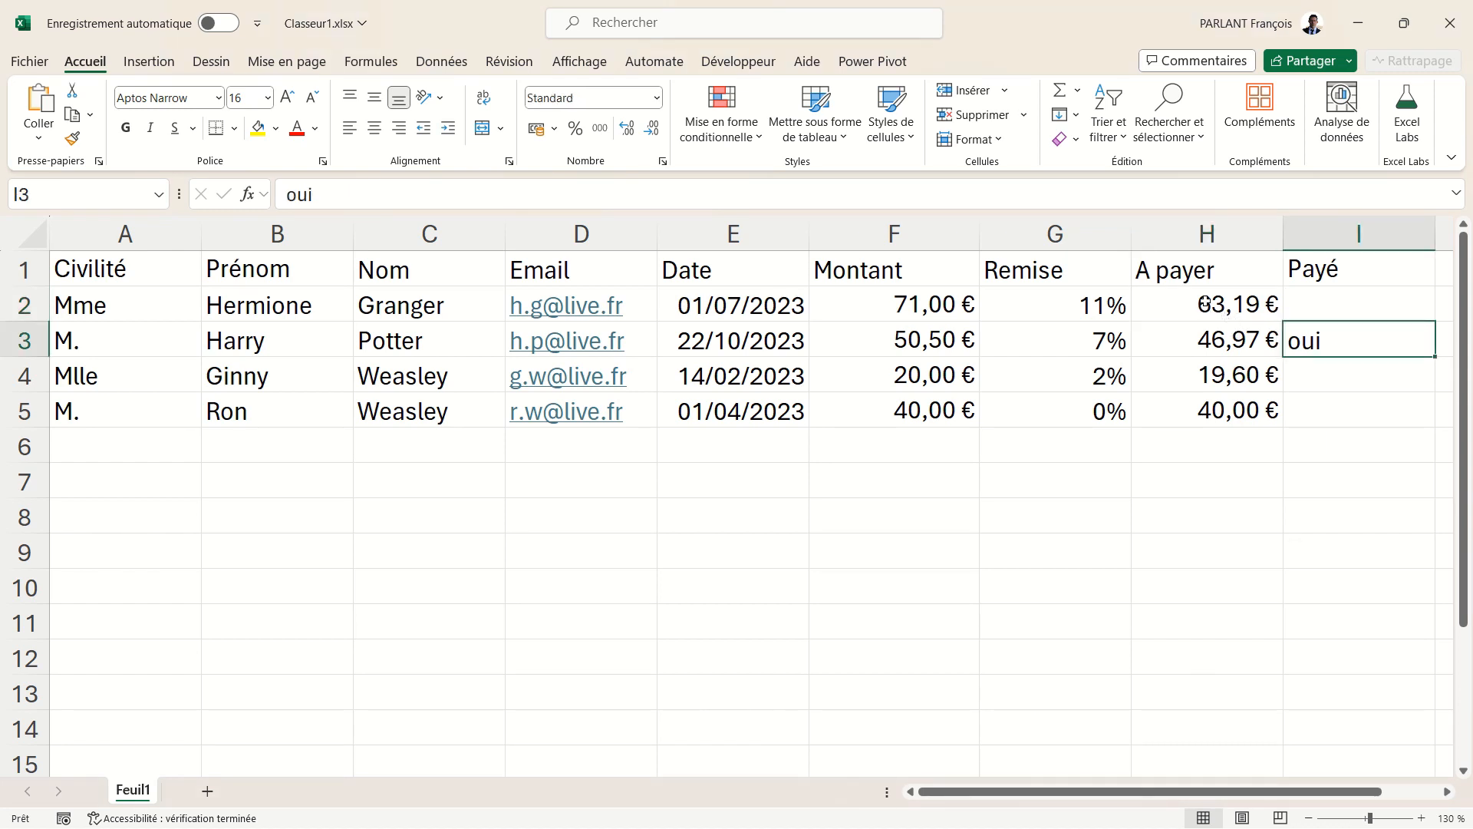
drag(1205, 304, 1207, 403)
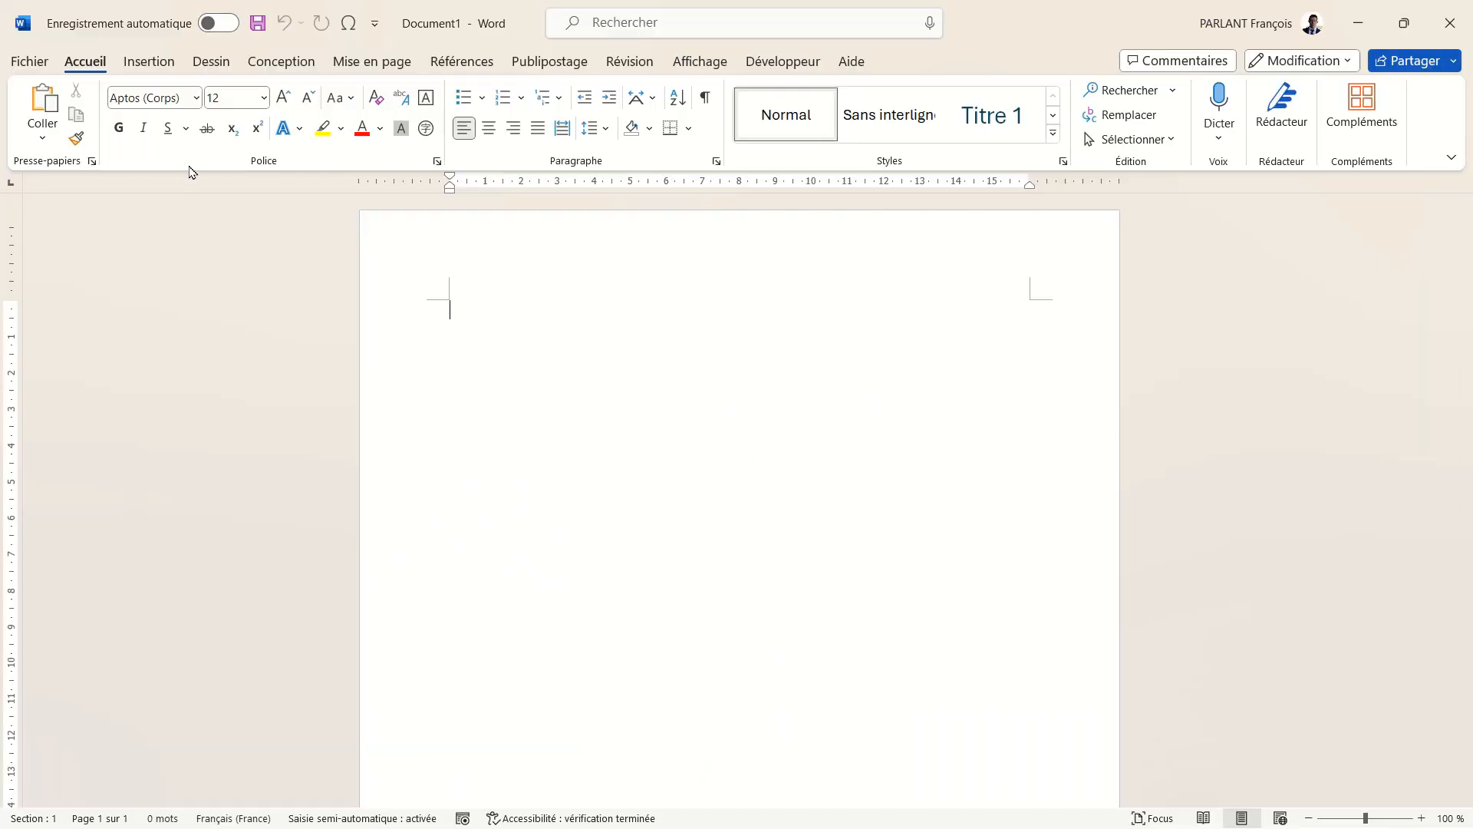
- Start a mail merge of the Lettres type in the blank Word document
click(542, 62)
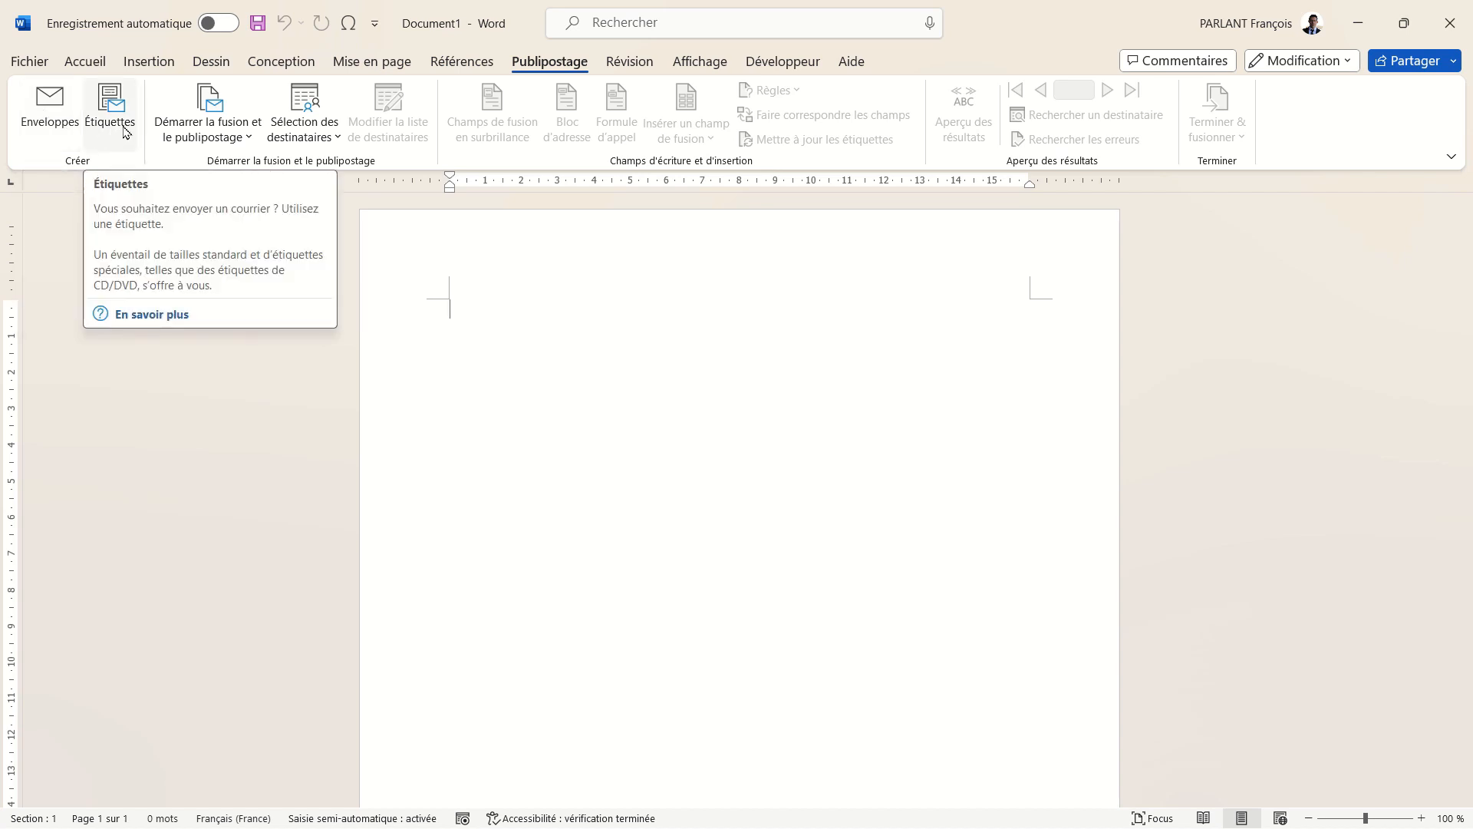
click(227, 144)
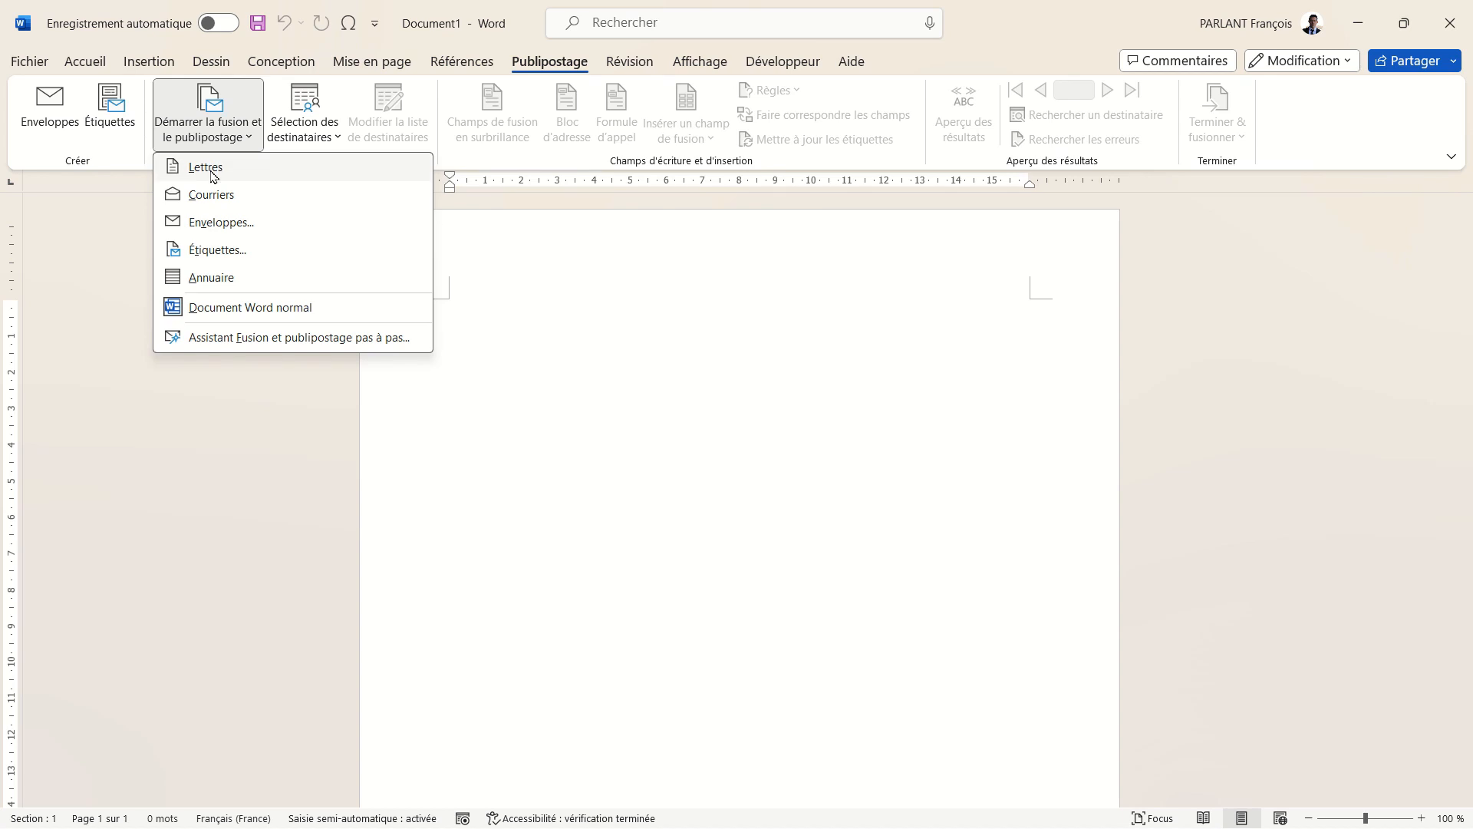
click(214, 171)
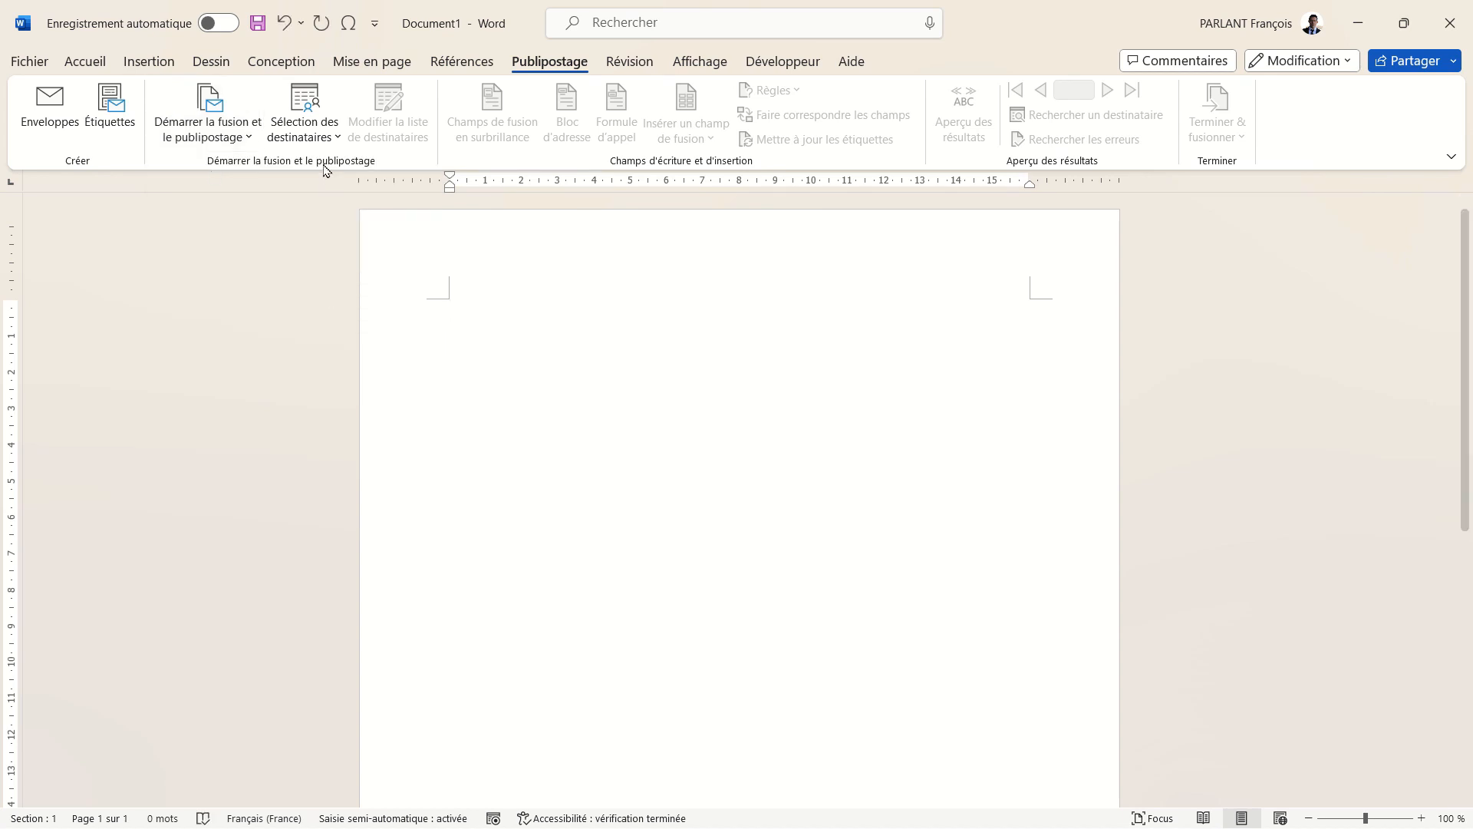
- Use the existing list Classeur1.xlsx, table Feuil1$ with column headers in the first row, as the recipient source
click(318, 133)
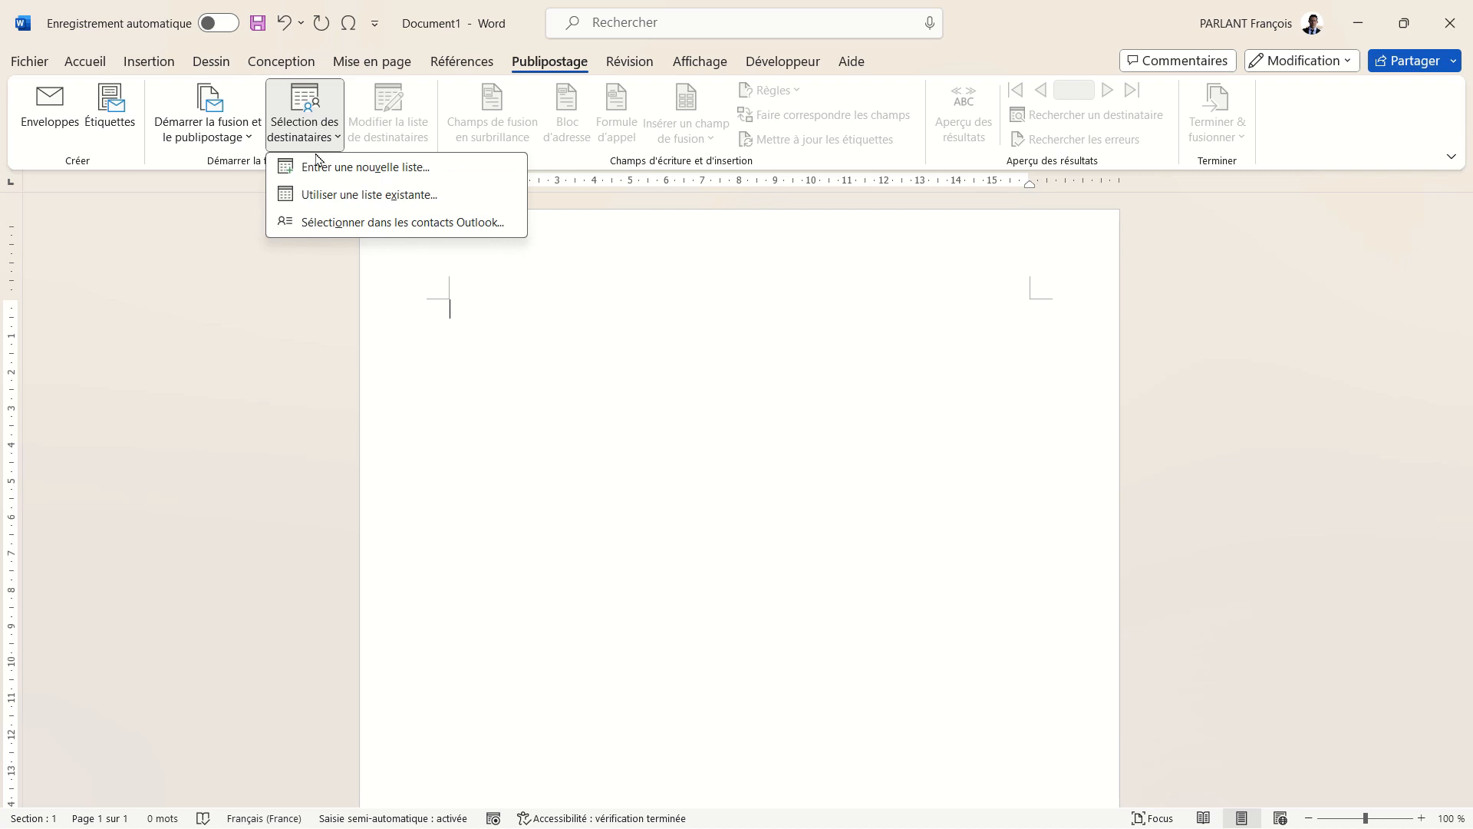
click(314, 201)
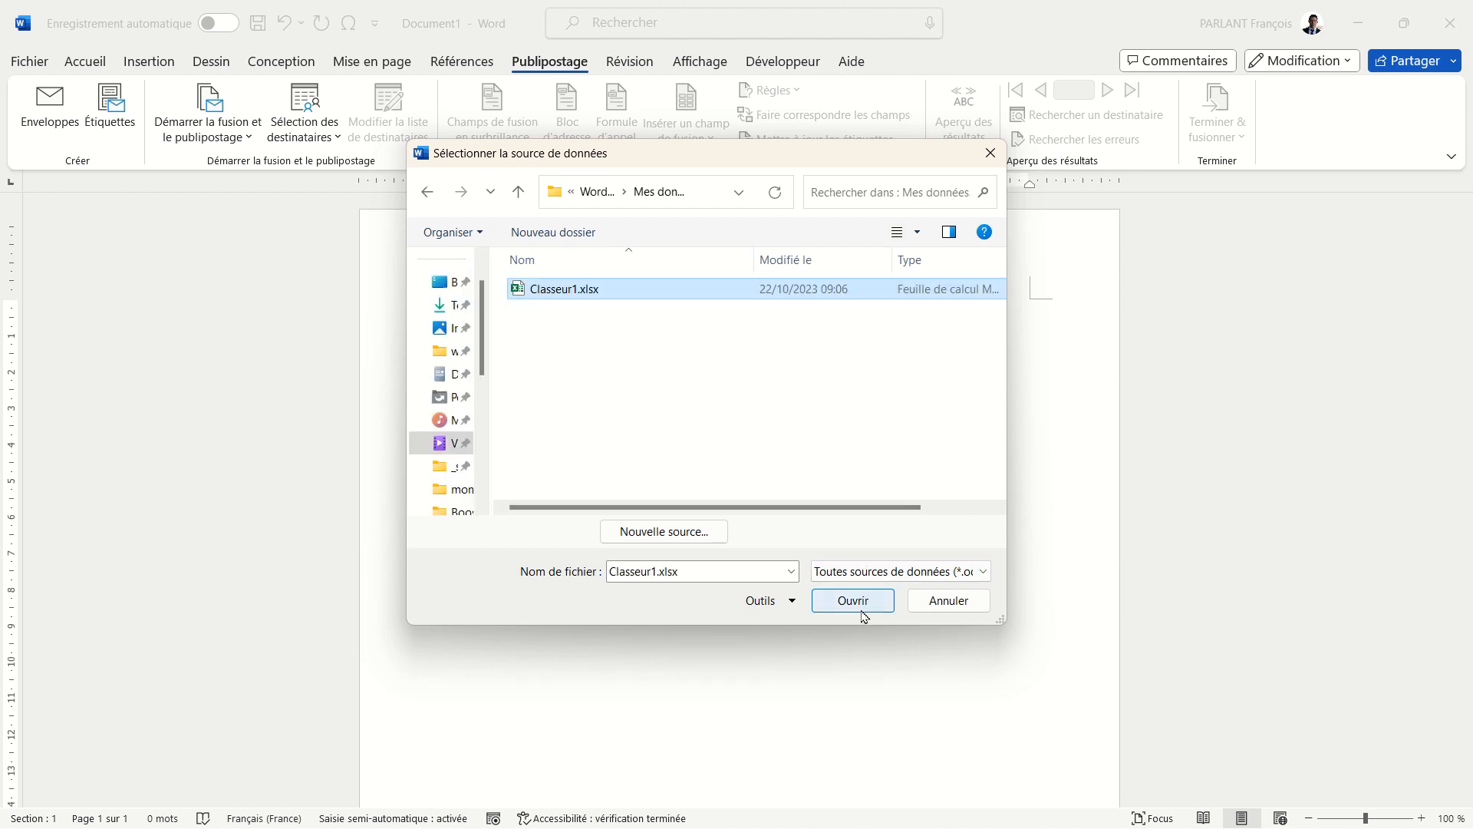
click(856, 600)
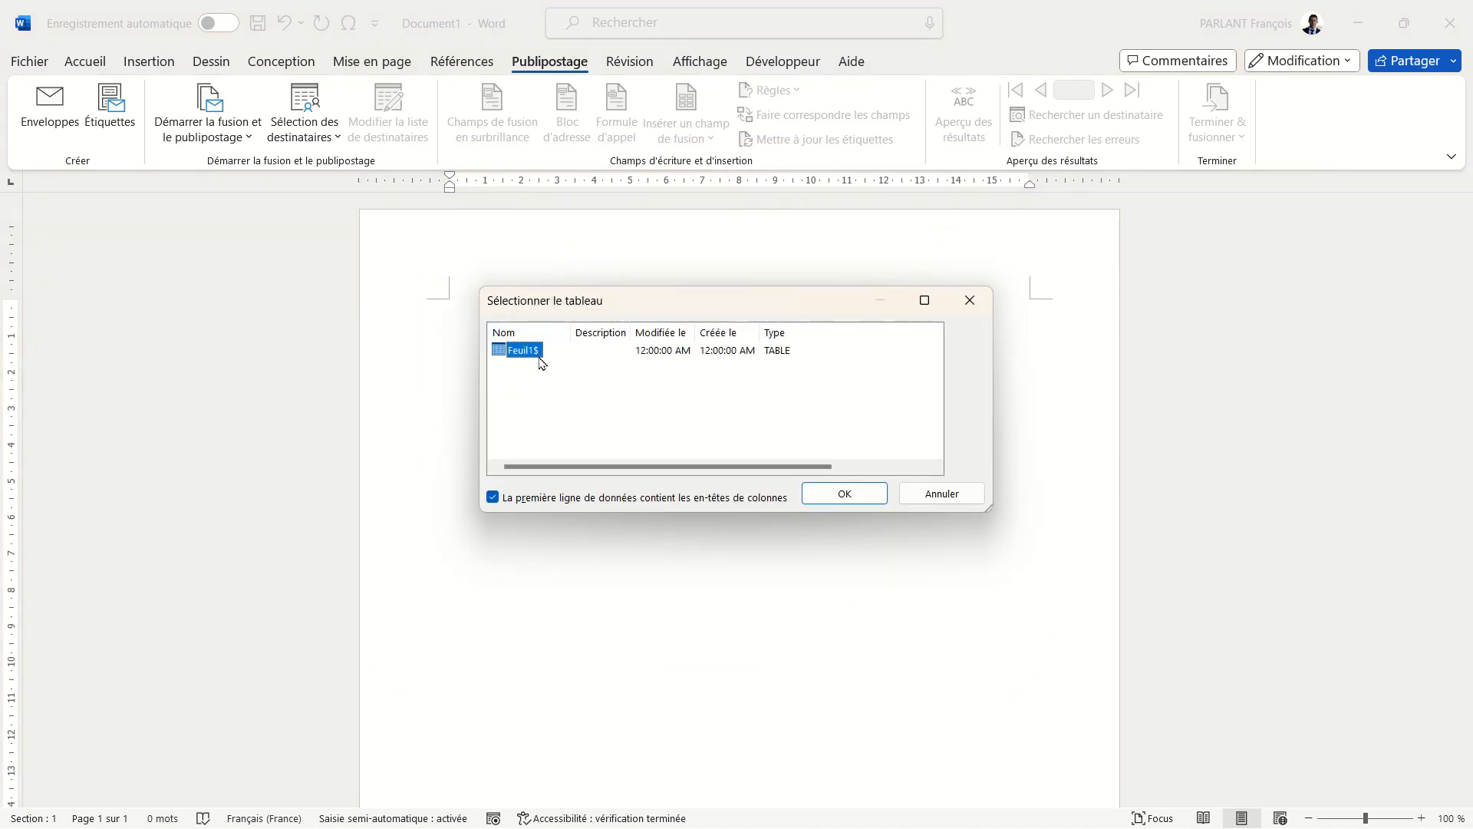
click(844, 494)
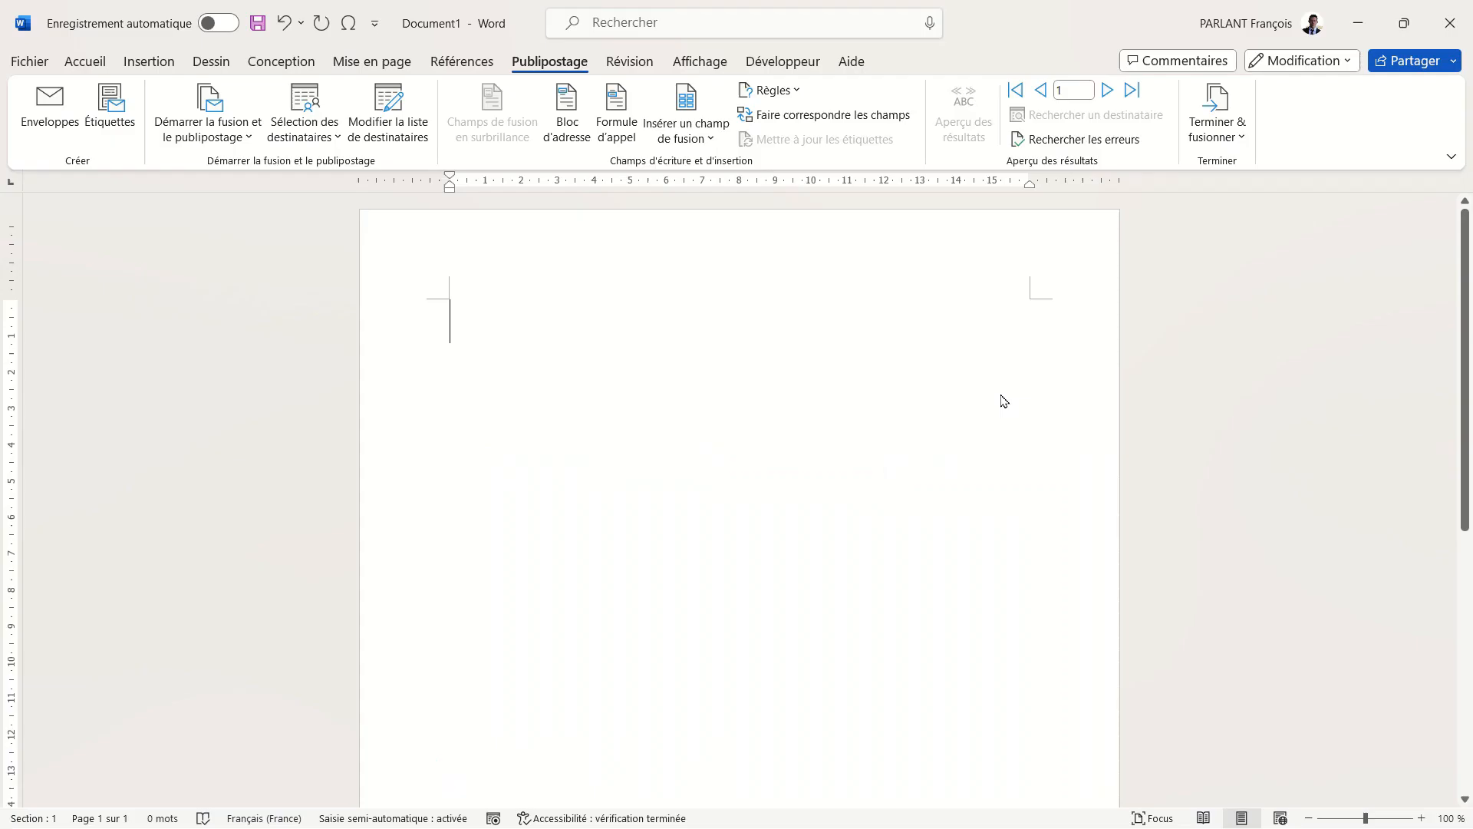
- Write the greeting "Bonjour" followed by the Prénom merge field
text(Bonjour)
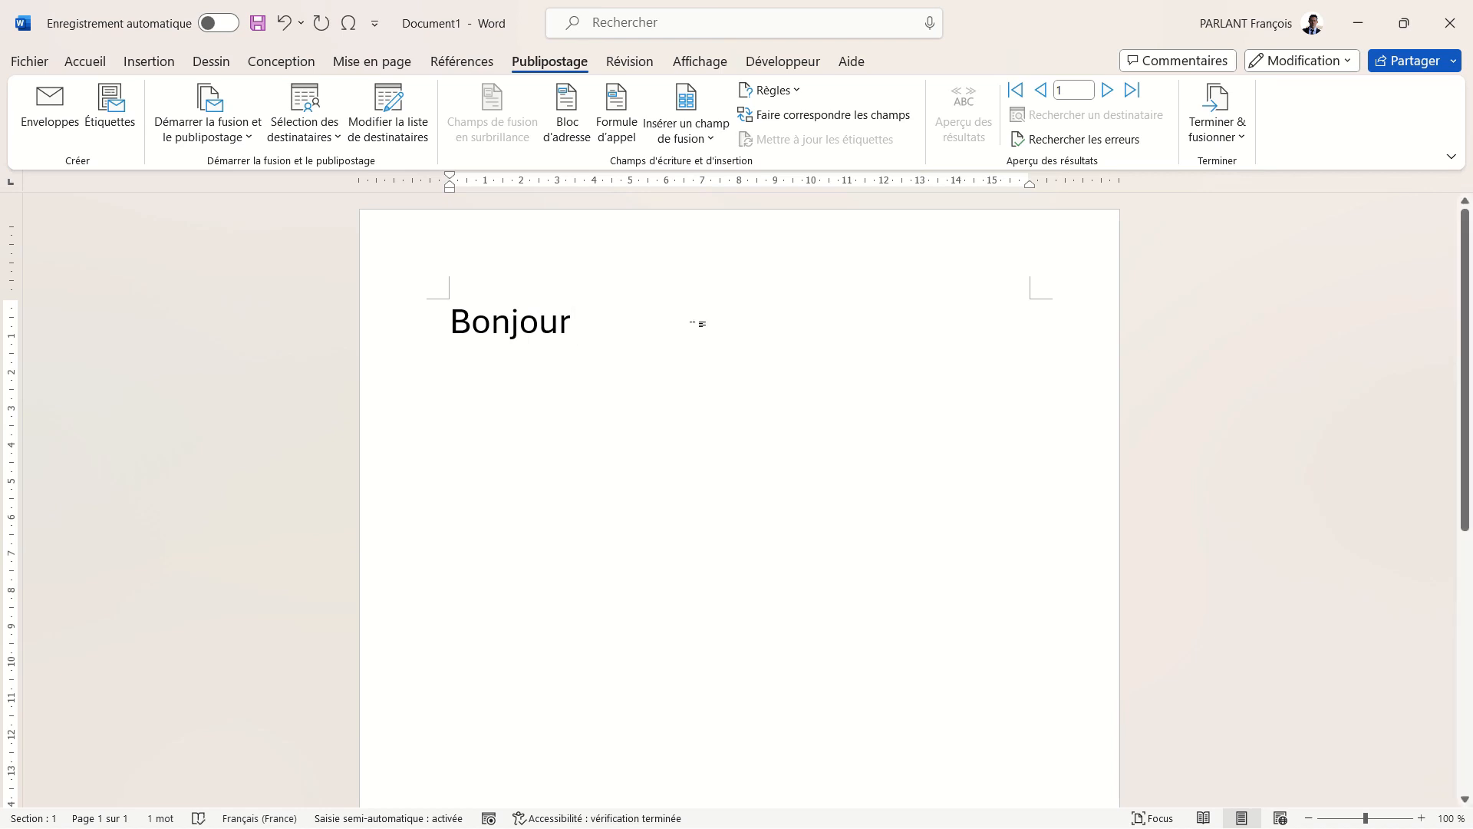
click(713, 139)
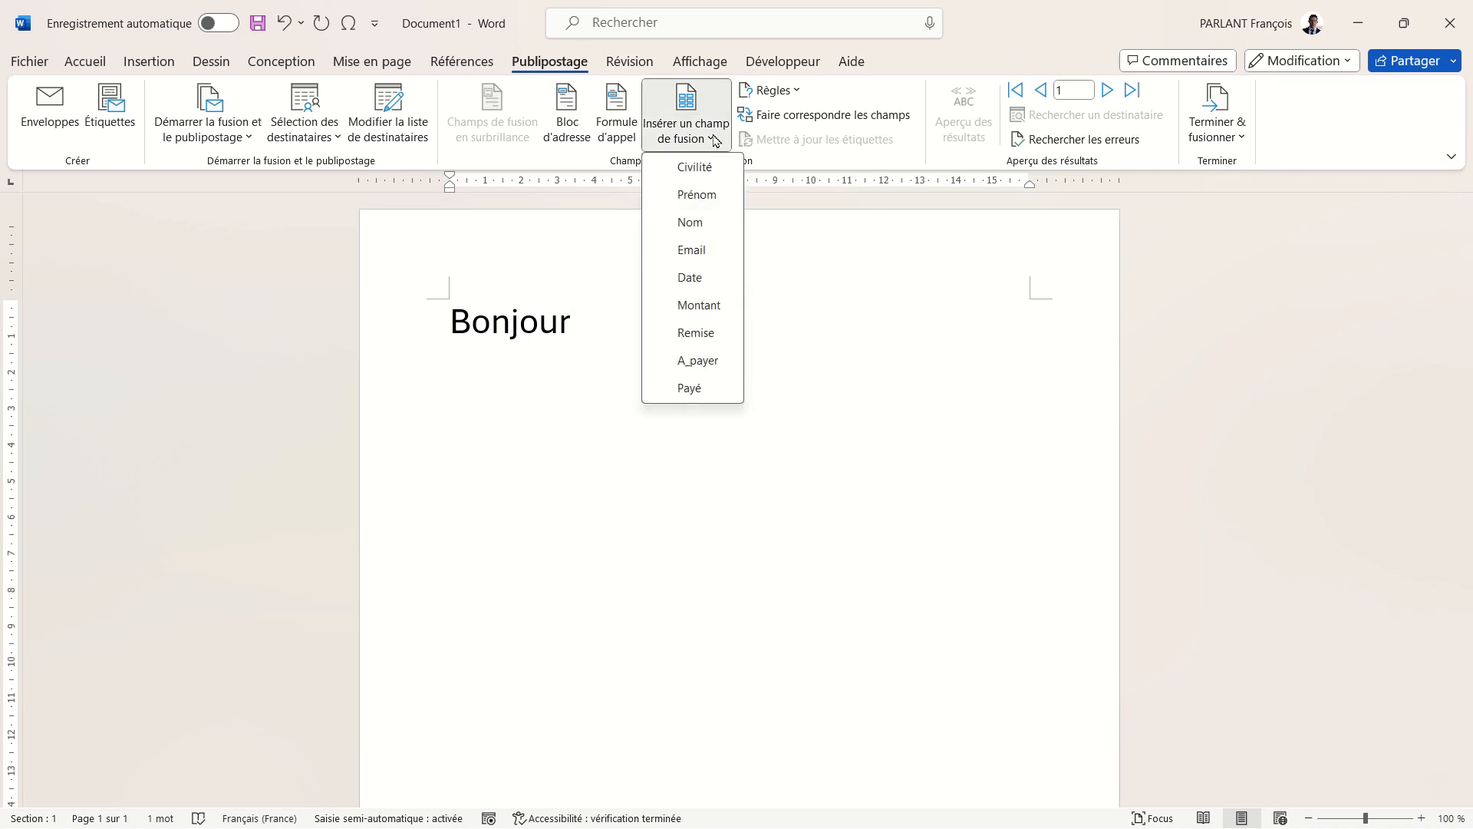
click(708, 196)
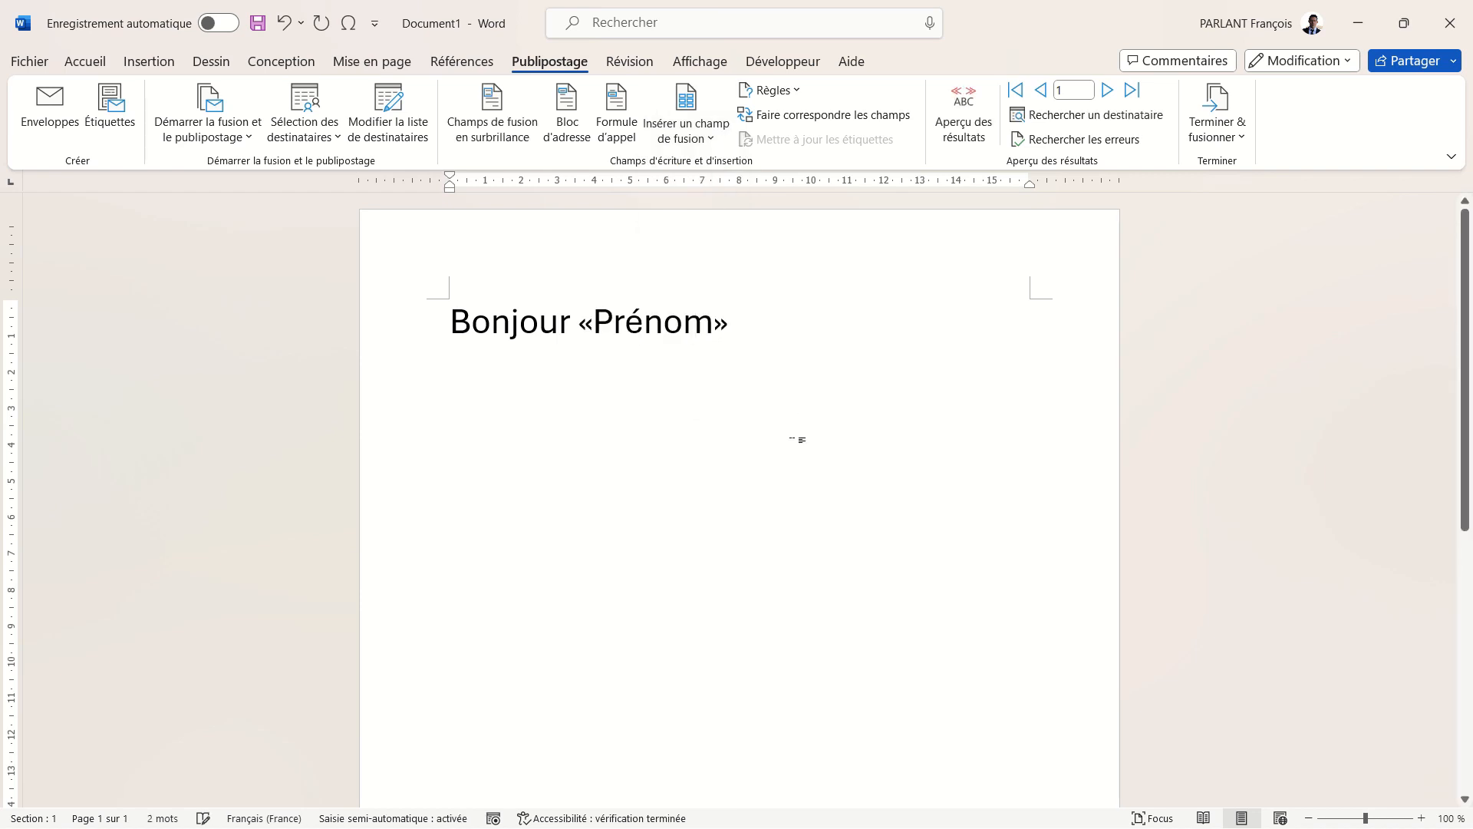
- Below the greeting, leave a blank line and write "Merci pour votre achat de" followed by the Montant merge field
key(Return)
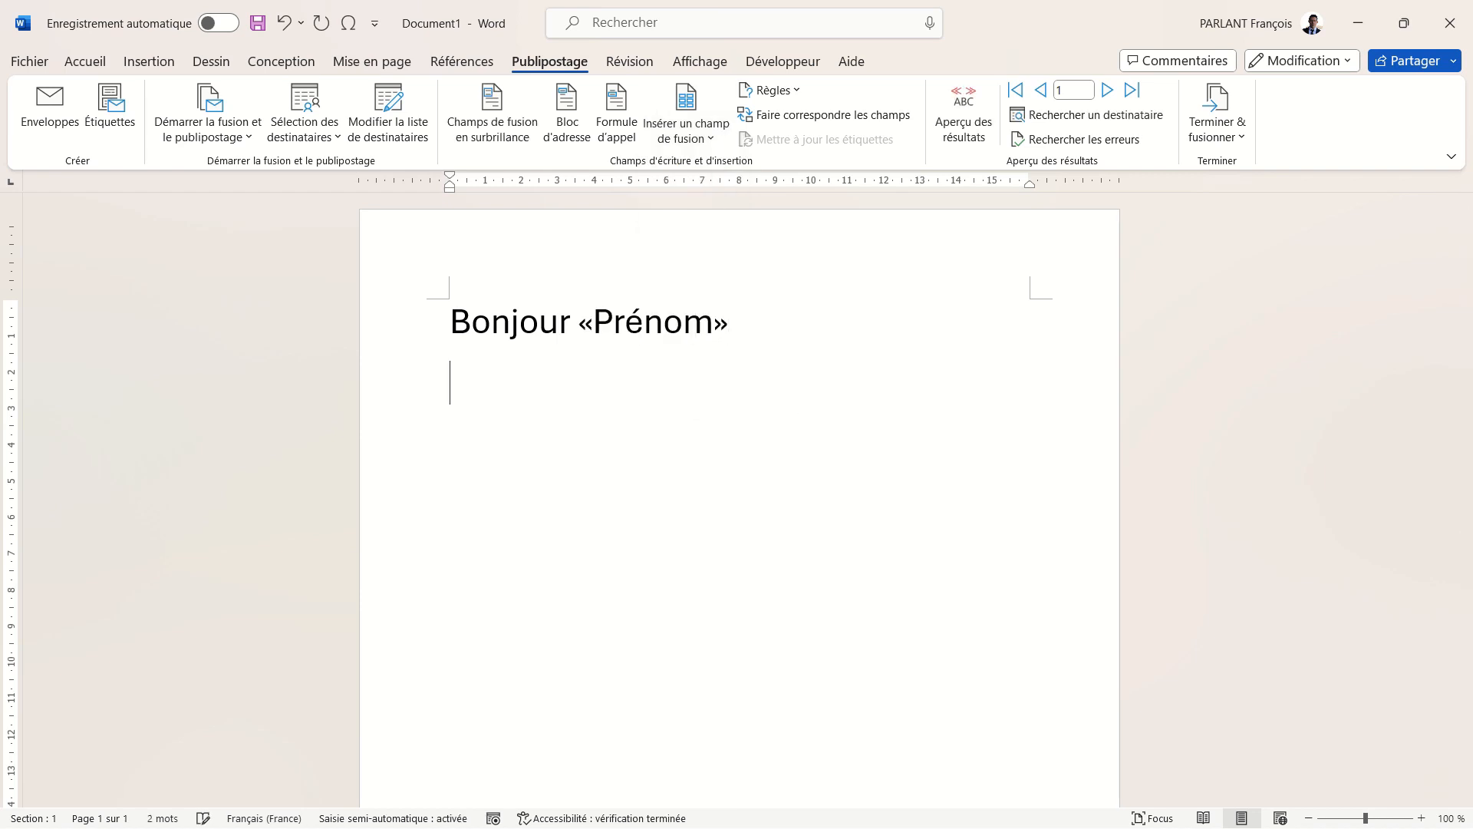
text(Merci pour votre achat de)
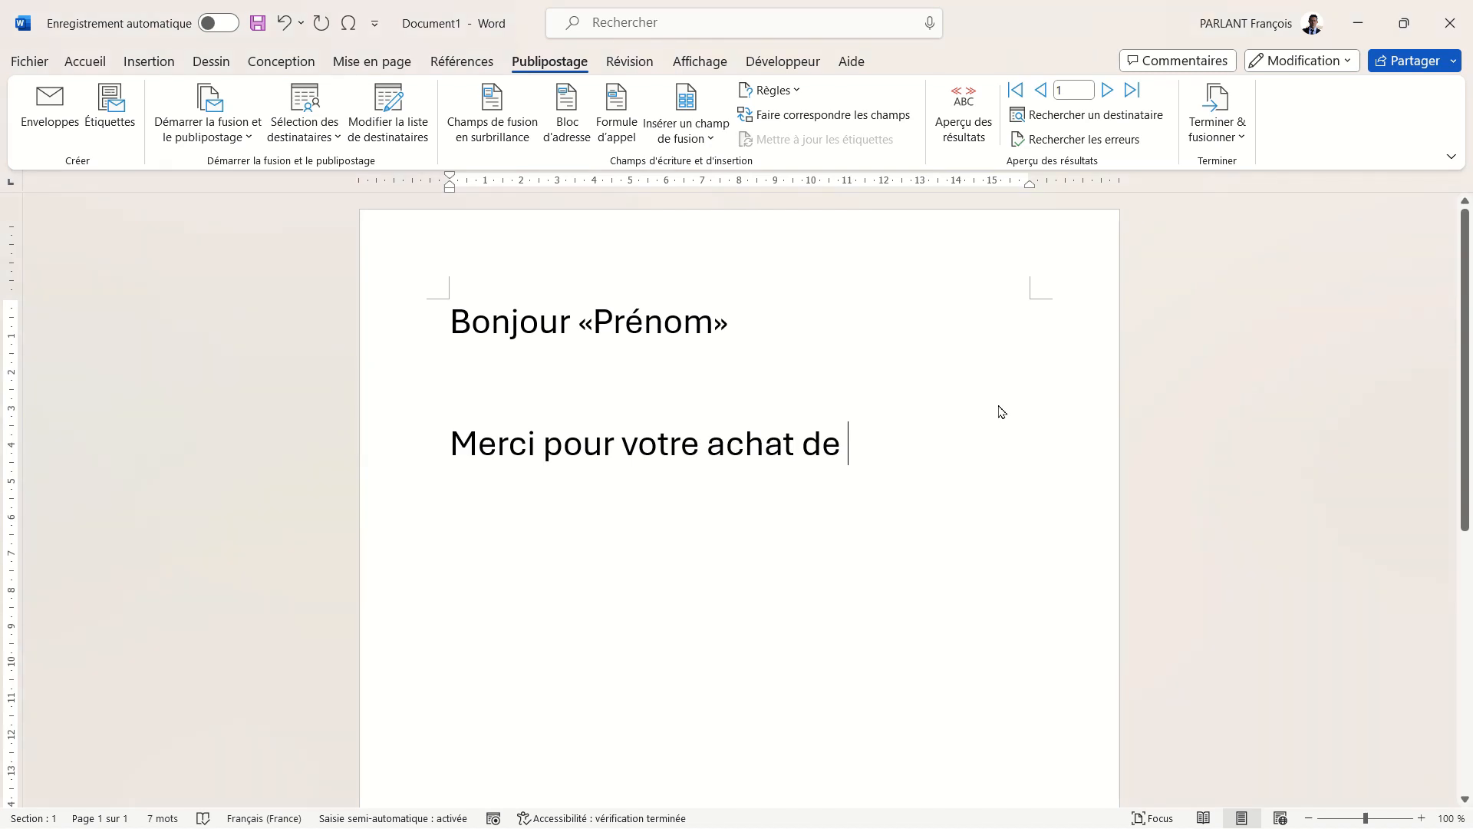
click(710, 138)
click(715, 305)
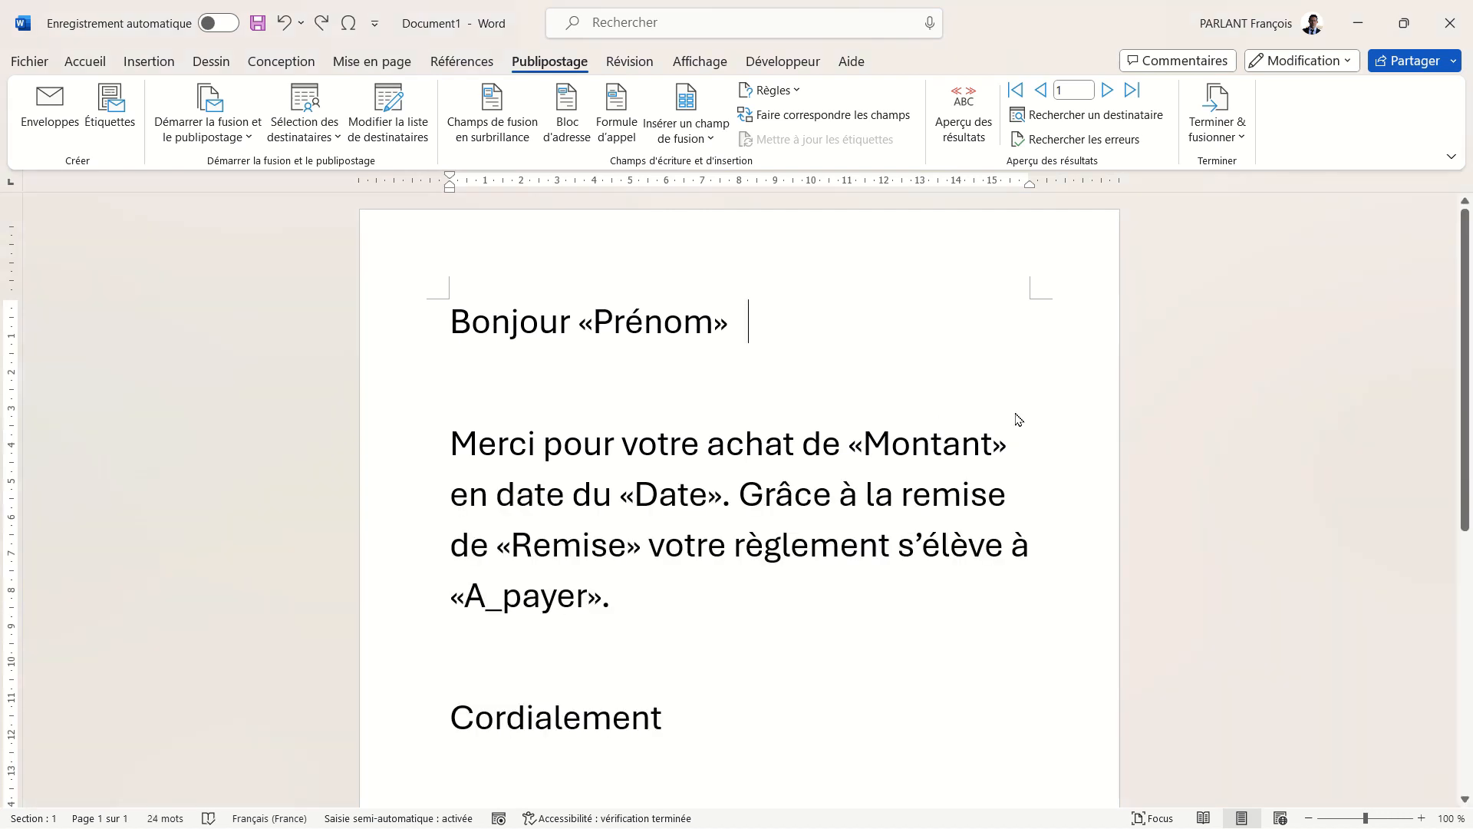
- Check the Date, Remise and A_payer merge fields in the letter's body paragraph
click(678, 495)
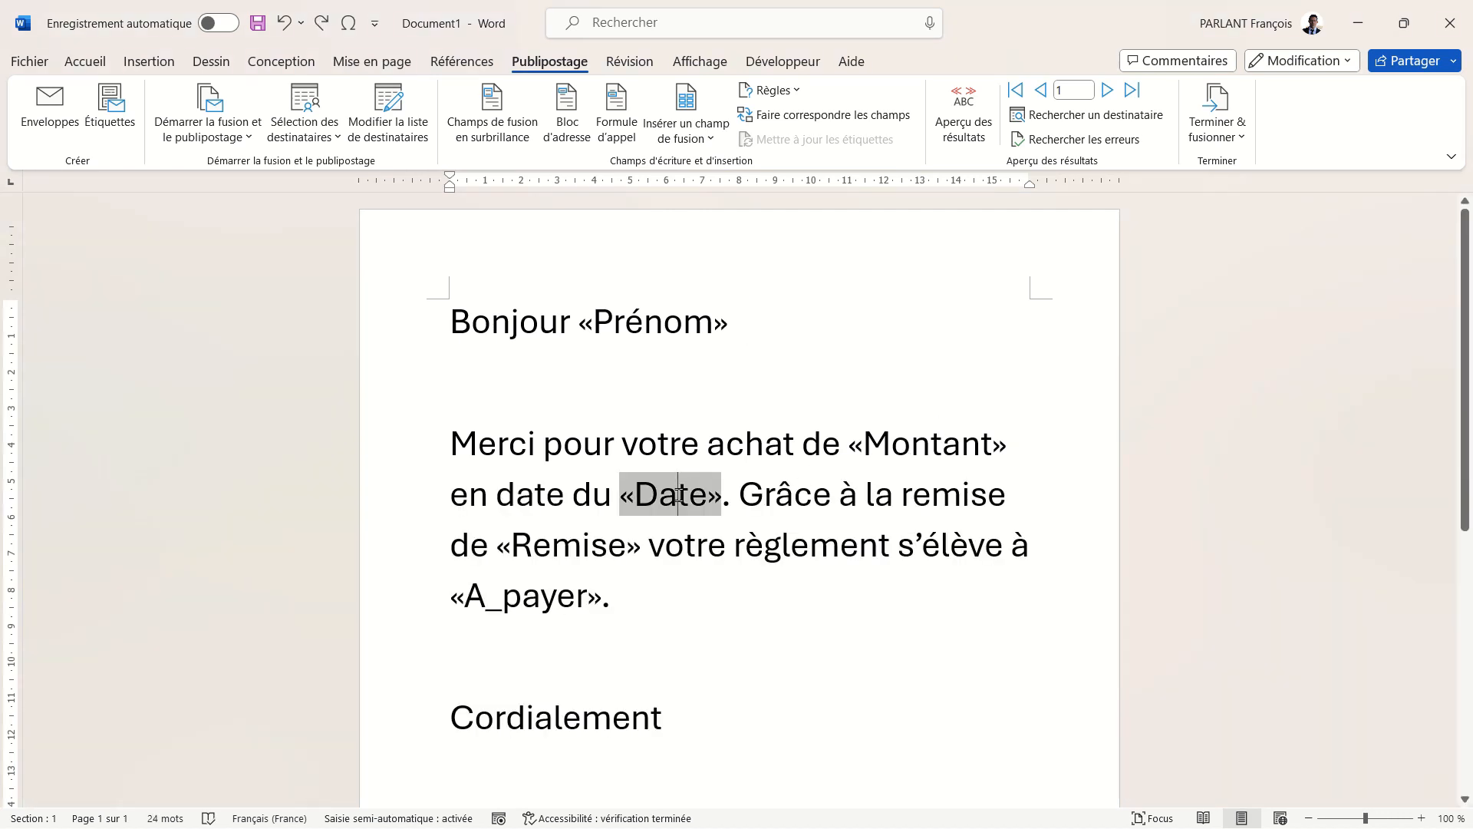
click(609, 542)
click(549, 598)
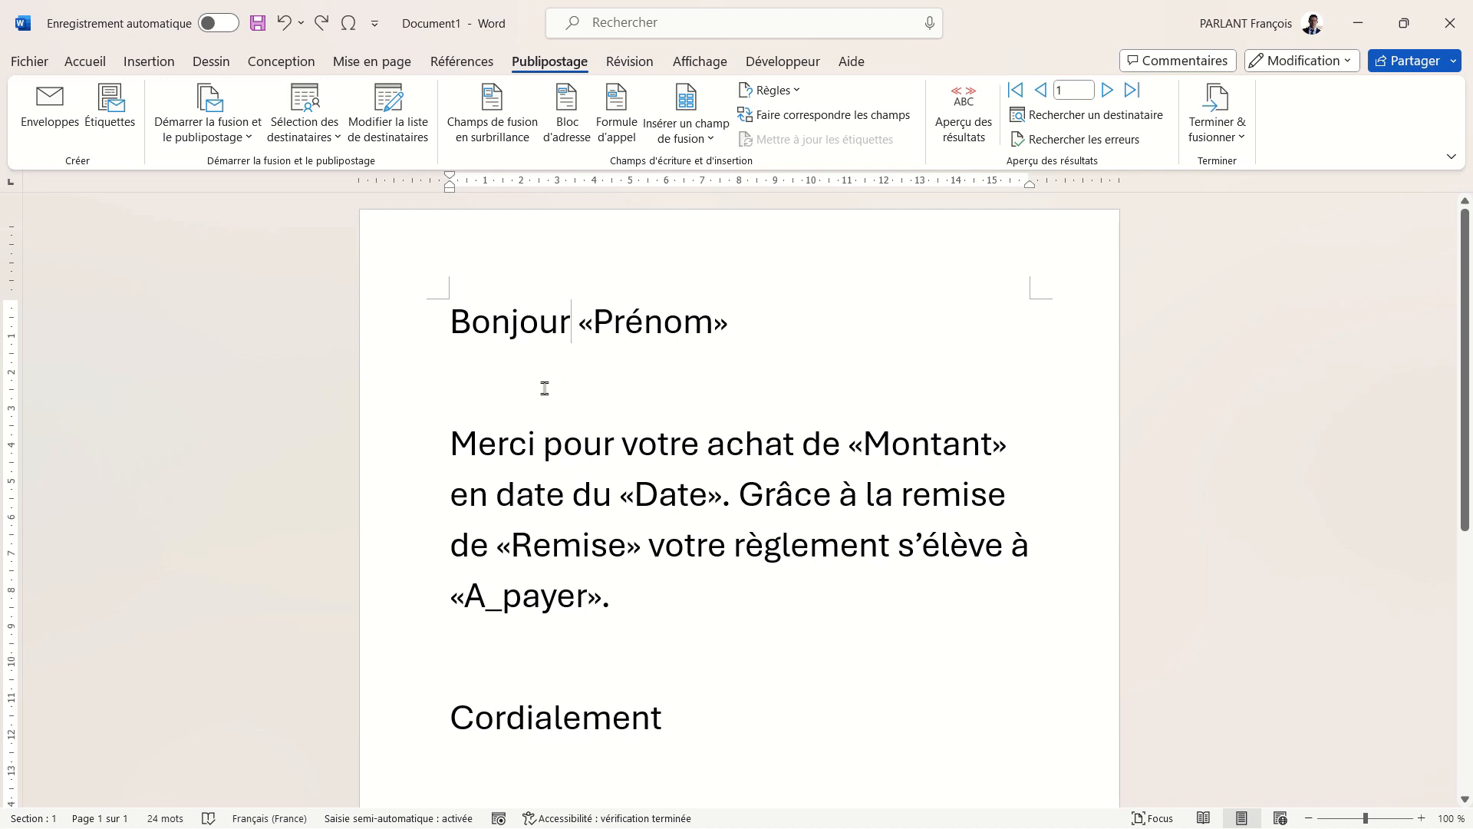
- Delete the word "Bonjour" in front of the Prénom field
key(BackSpace)
key(BackSpace)
key(BackSpace)
key(BackSpace)
key(BackSpace)
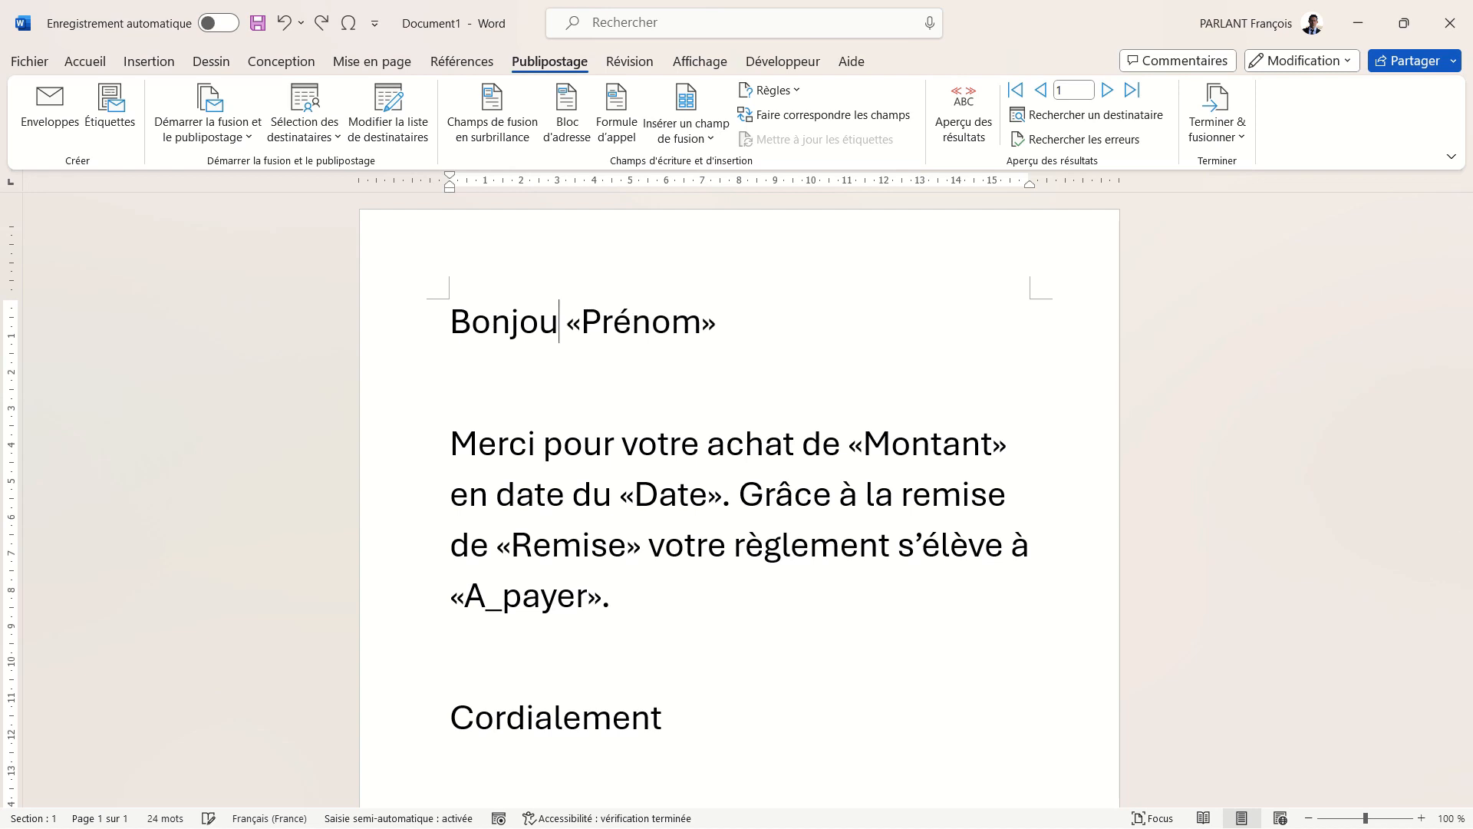
key(BackSpace)
key(BackSpace)
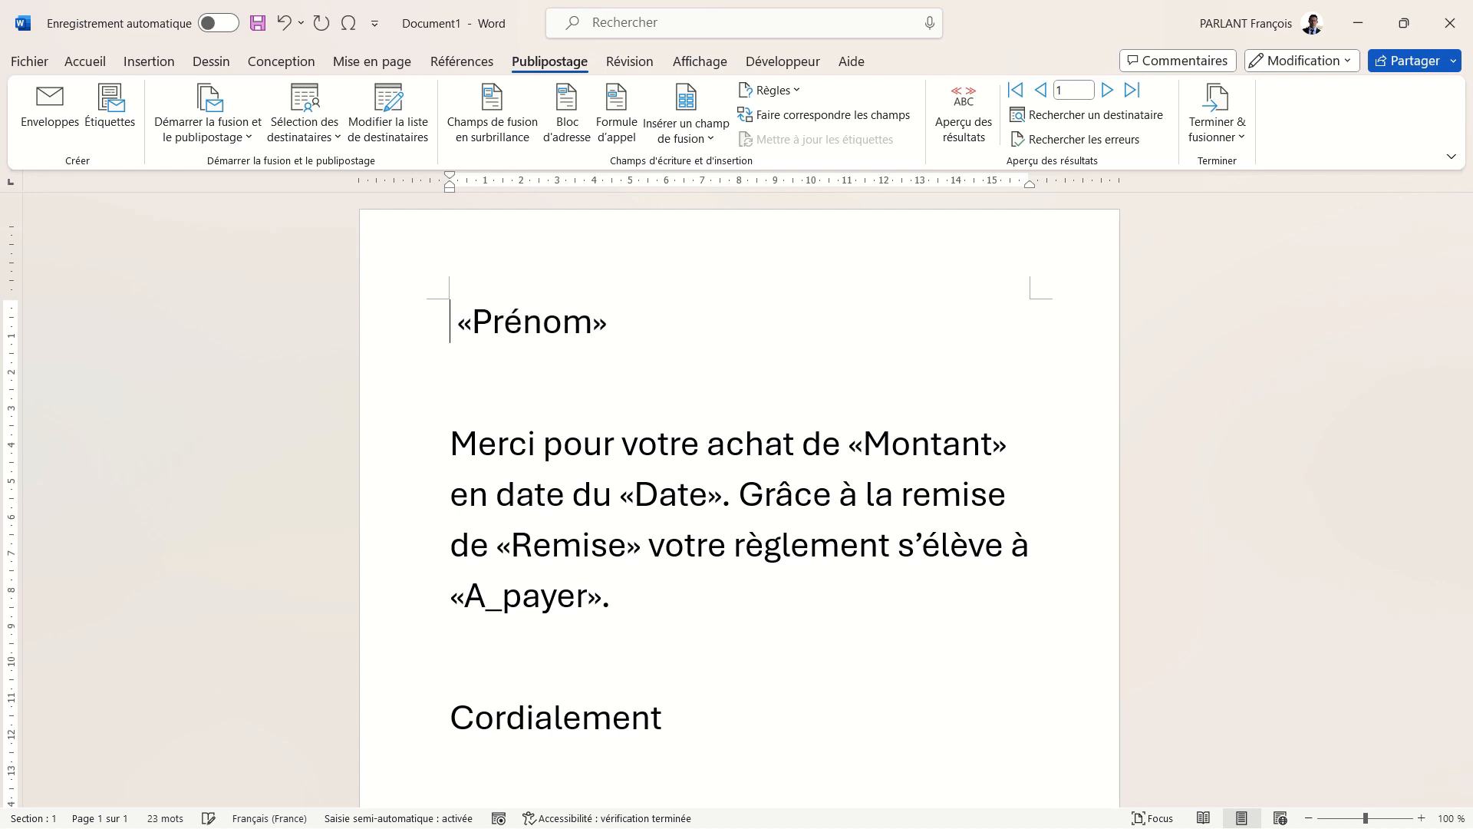
- Create a Si...Alors...Sinon rule before the Prénom field with the condition that Civilité est égal à "M."
click(798, 94)
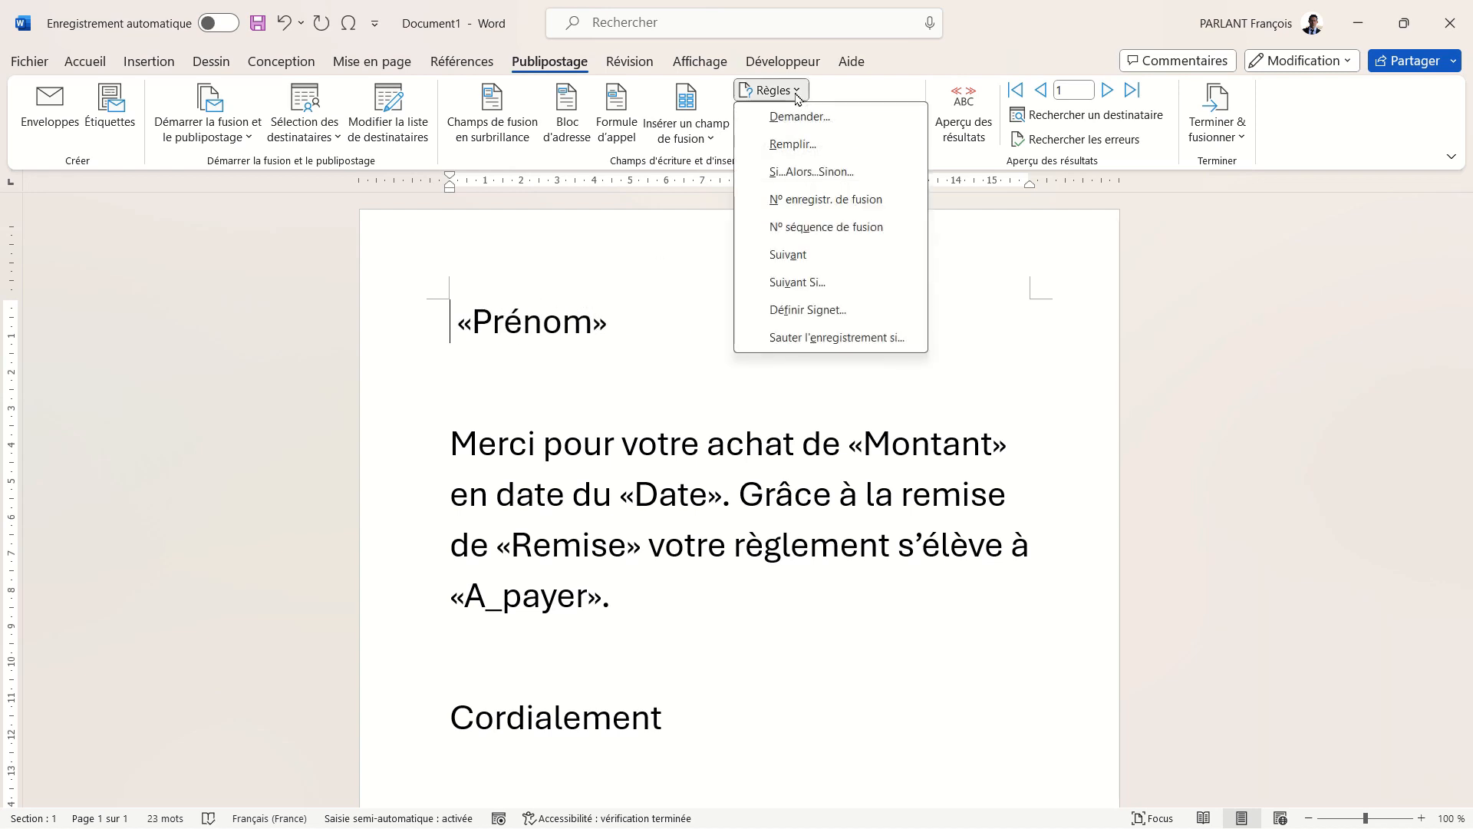
click(813, 172)
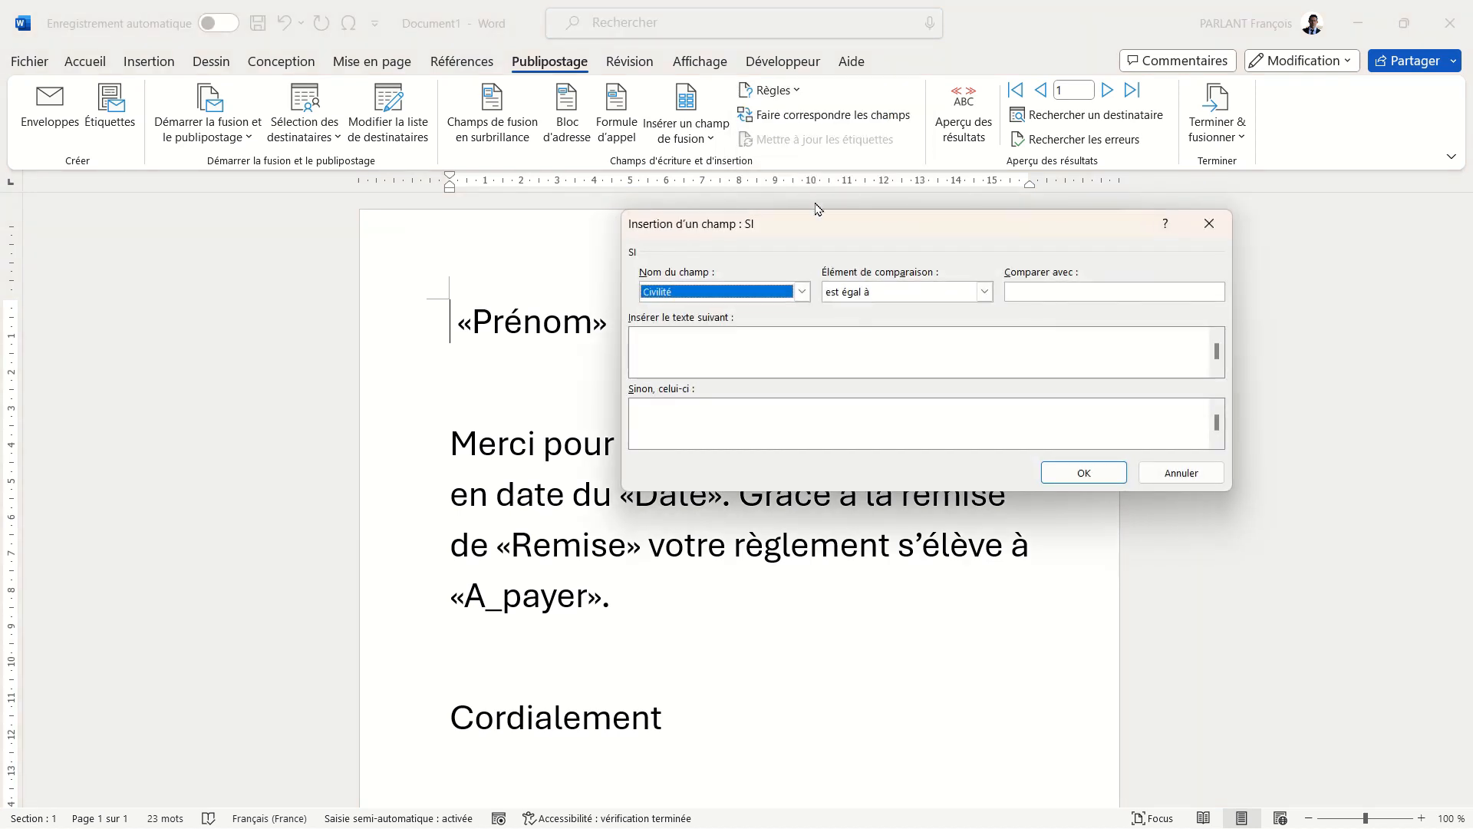
drag(818, 209, 588, 167)
key(alt+Down)
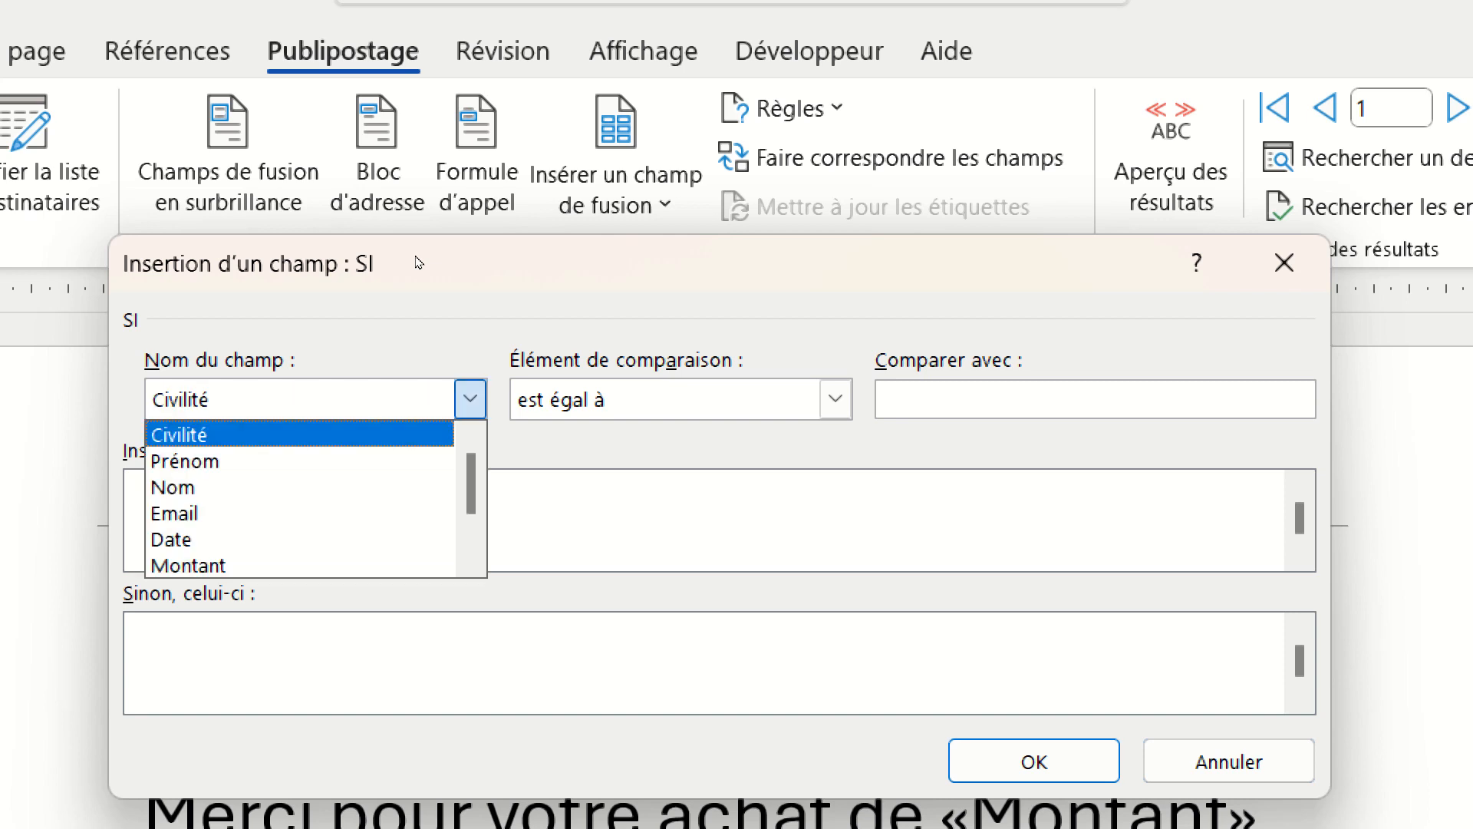
key(Tab)
key(Tab)
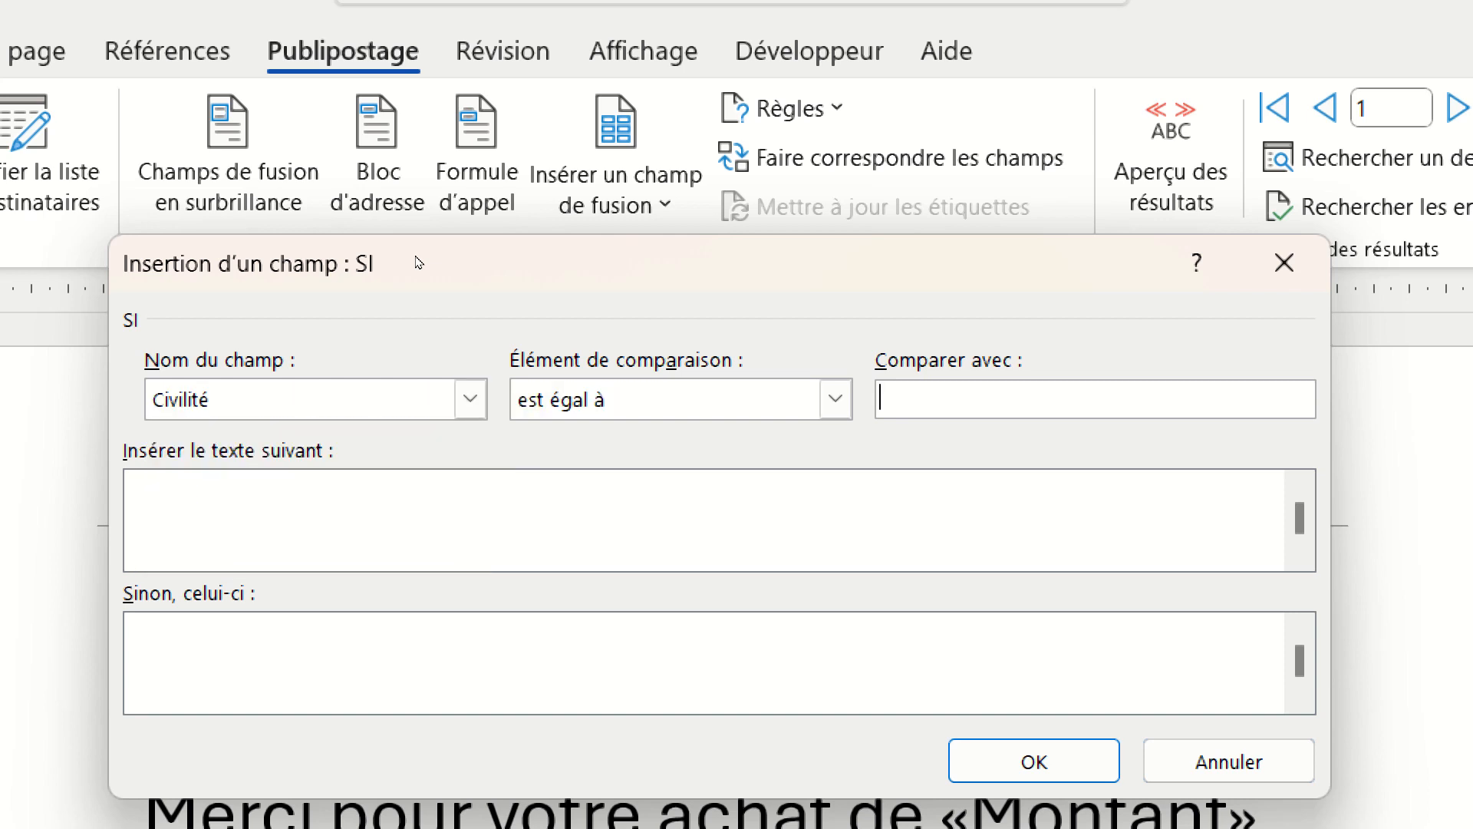
text(M.)
- Make the rule insert "Cher" when the condition is met and "Chère" otherwise, and add it to the greeting
key(Tab)
key(Tab)
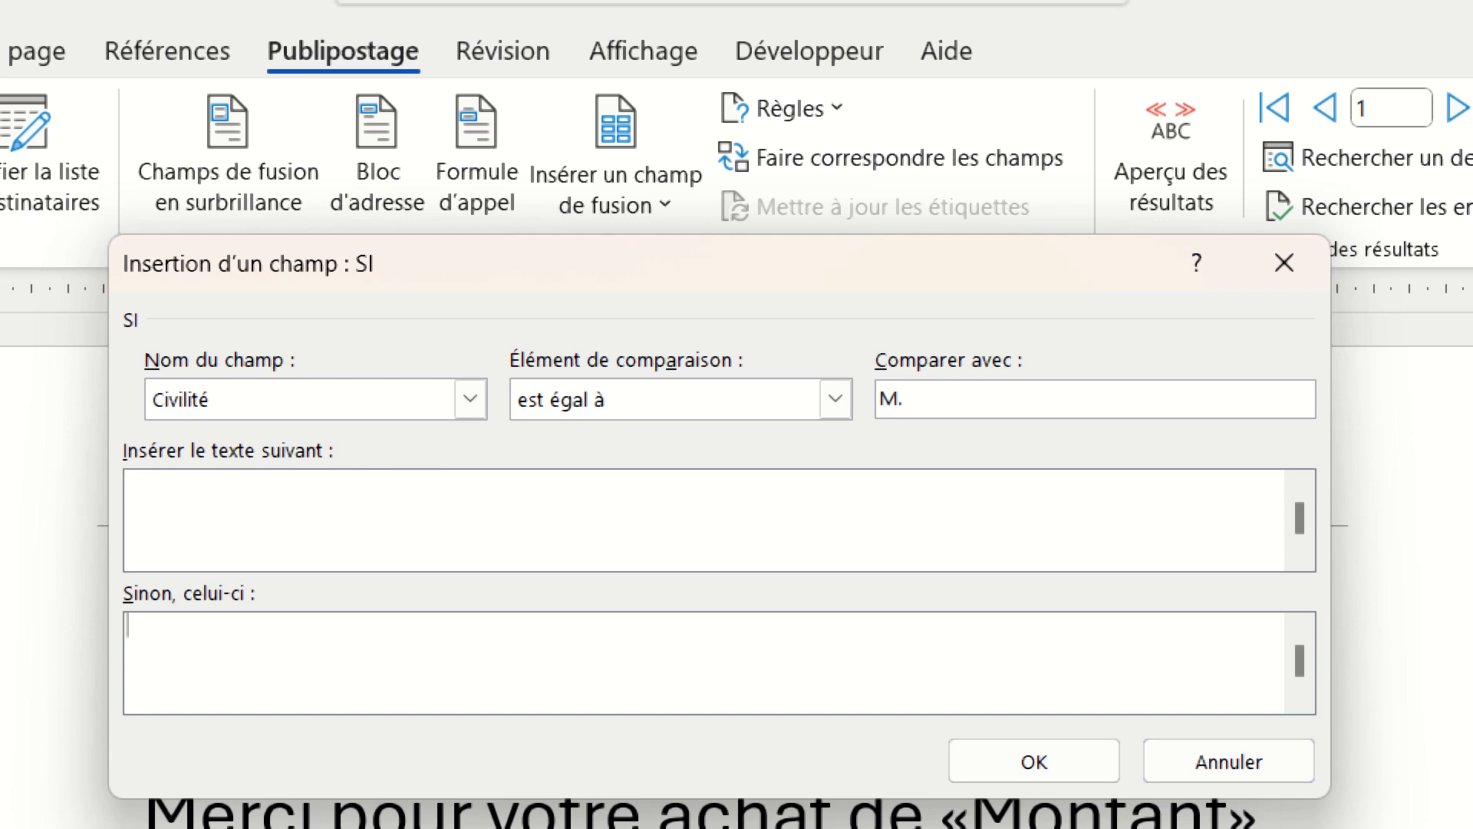
text(Cher)
text(Ch)
text(ère)
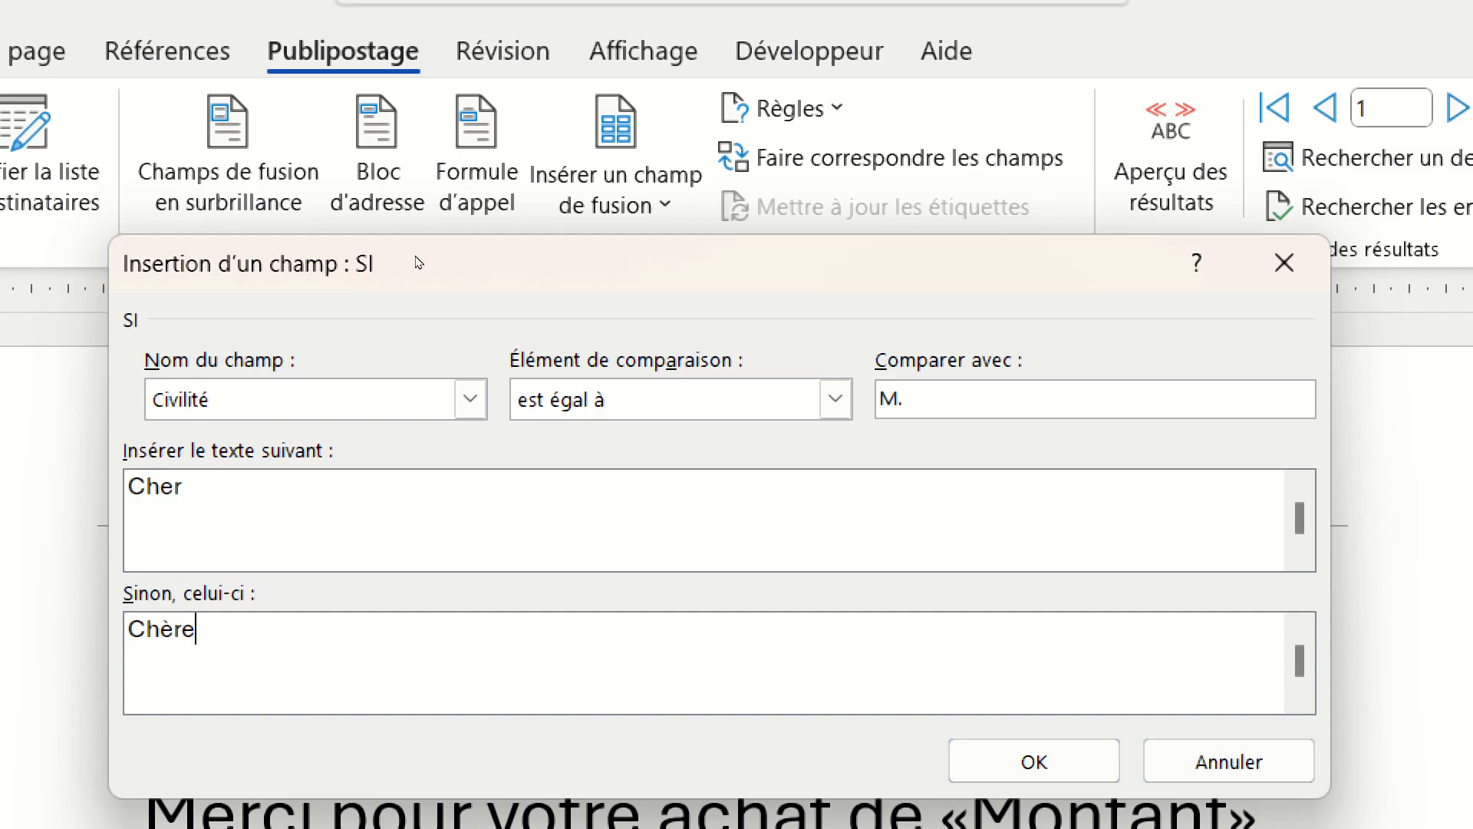
key(Return)
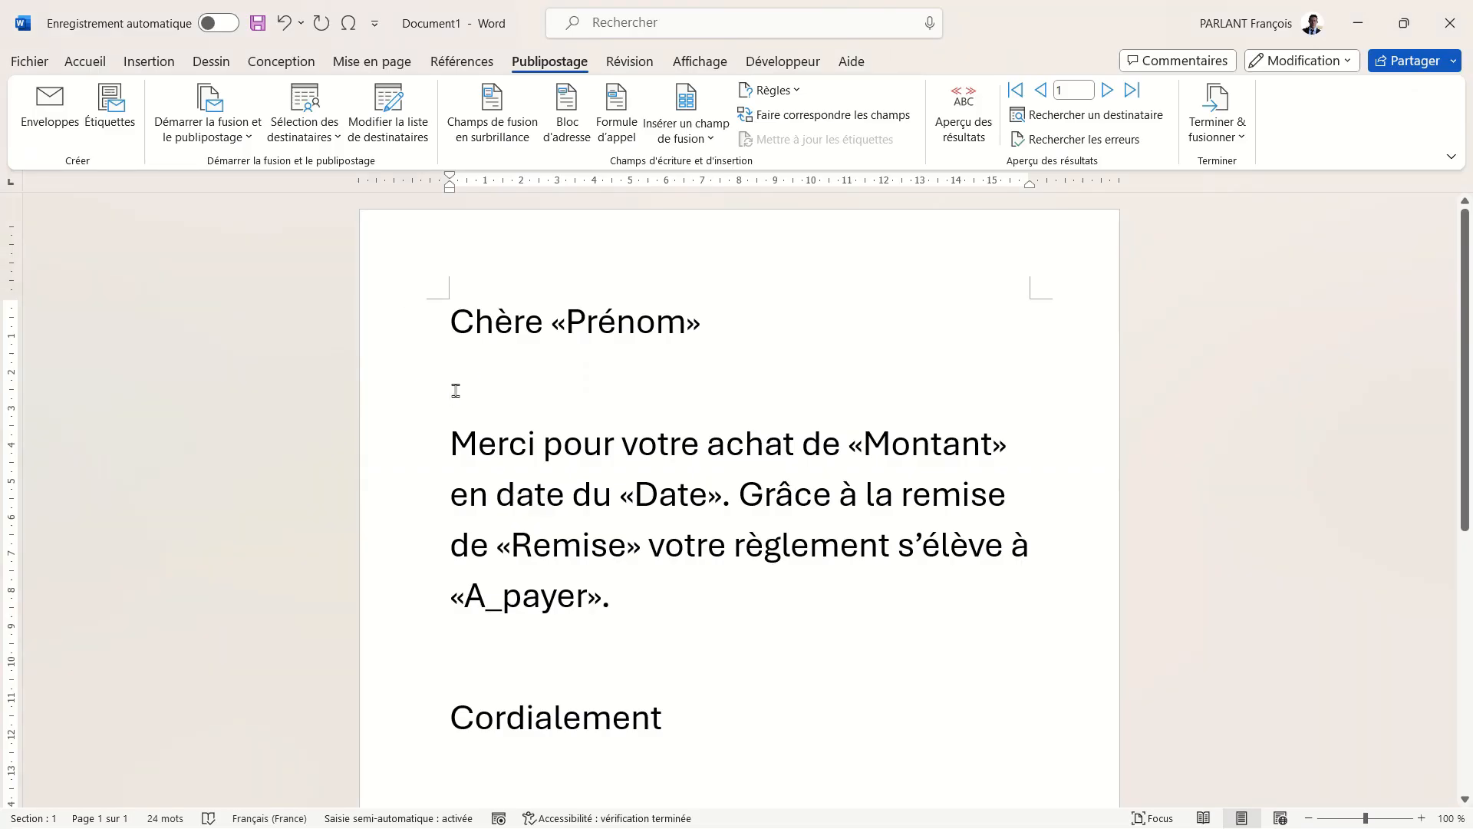
- On the blank line under the greeting, insert a Sauter l'enregistrement si rule for records where Payé est égal à "oui"
click(456, 390)
click(794, 94)
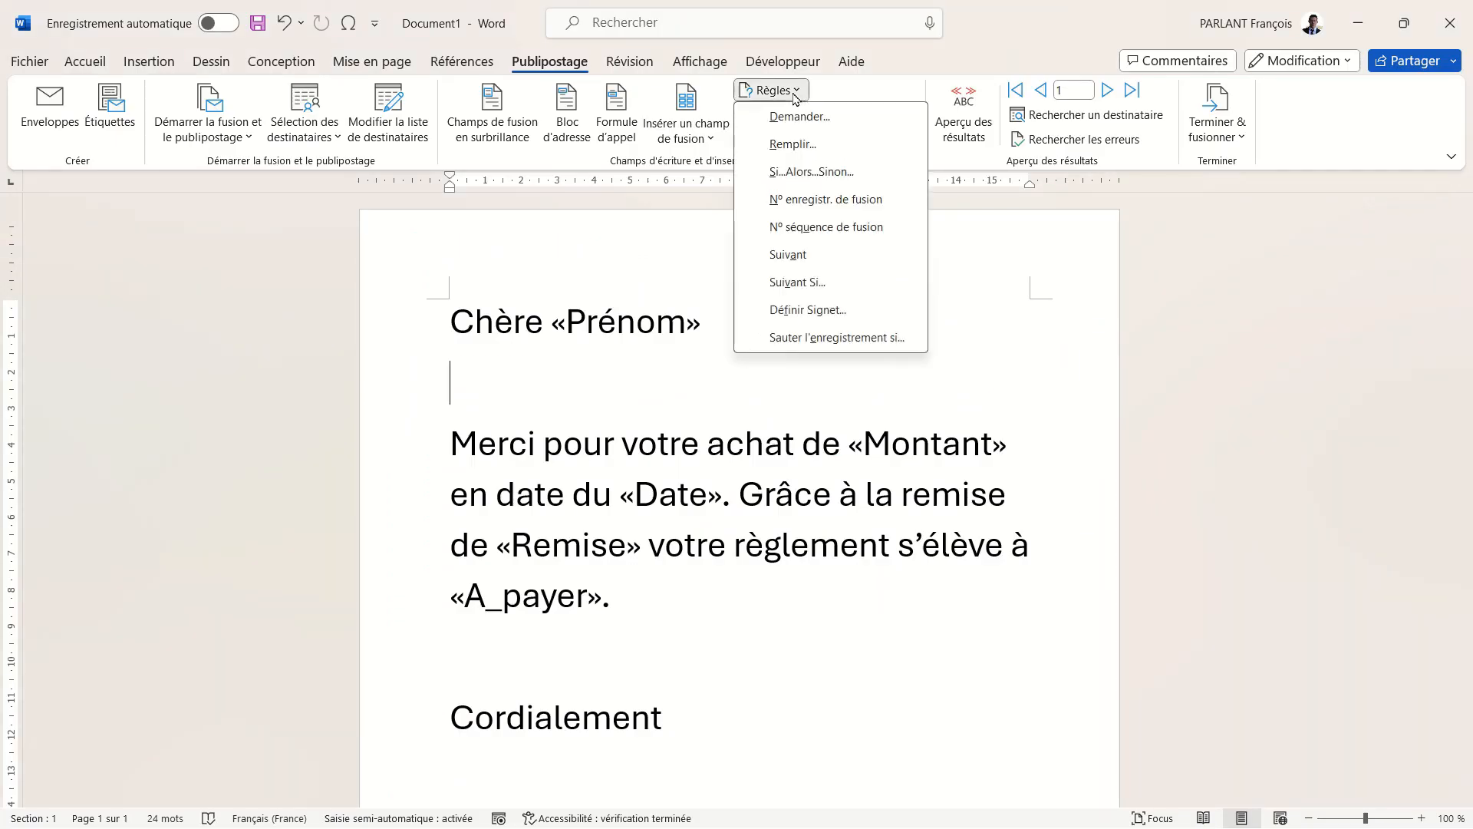
click(815, 337)
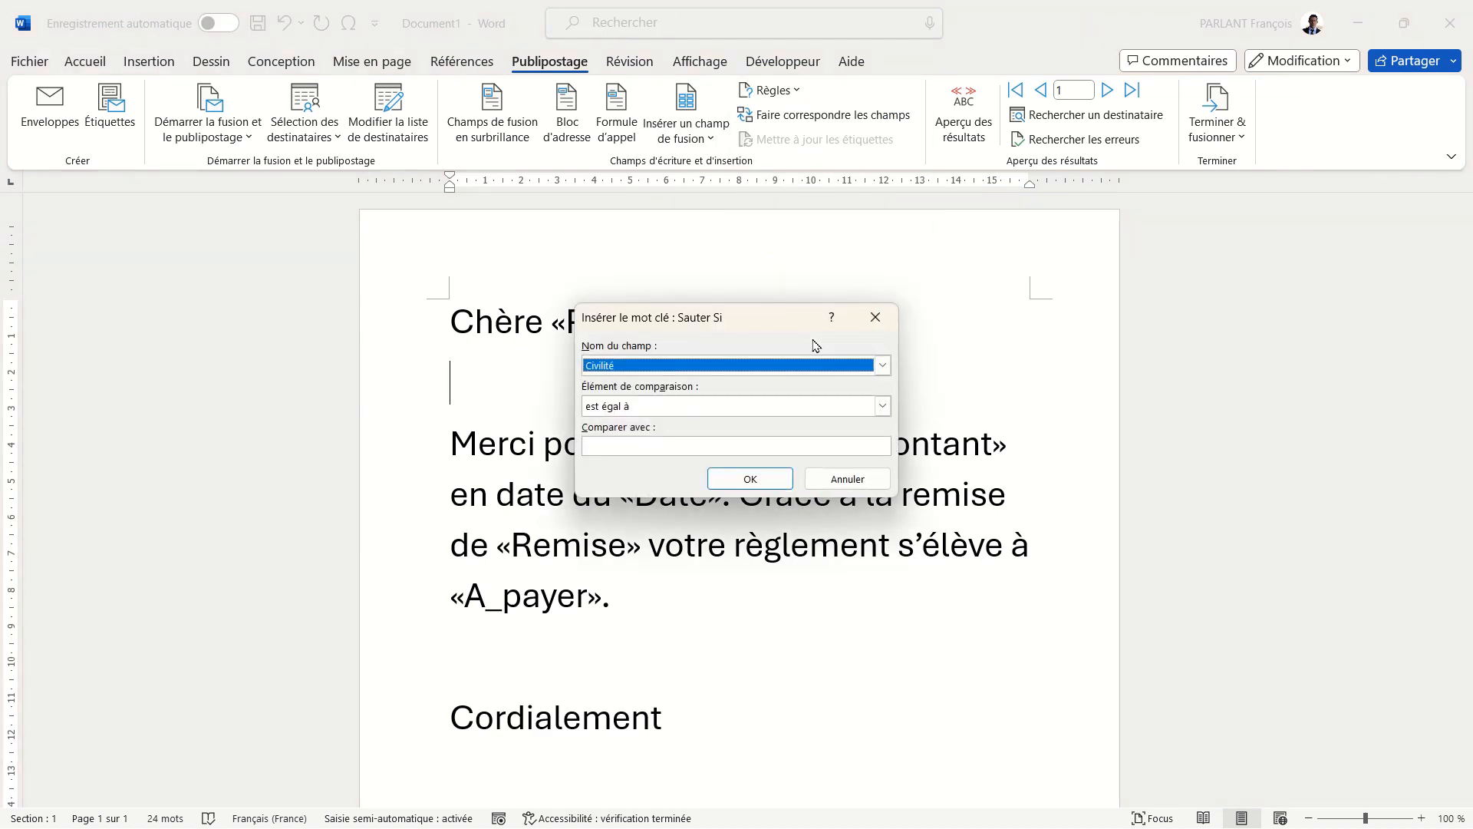
key(alt+Down)
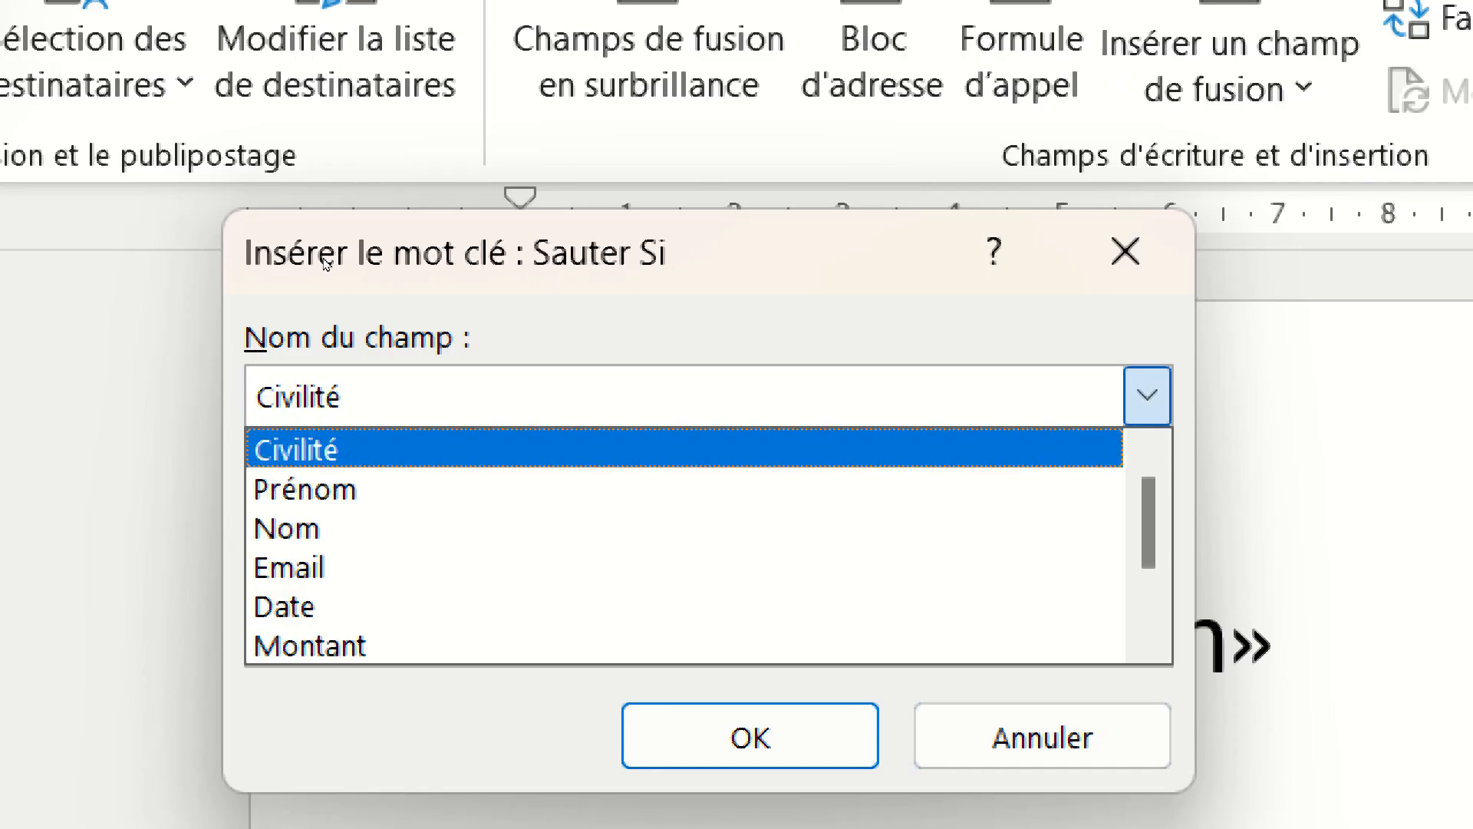
key(p)
key(p)
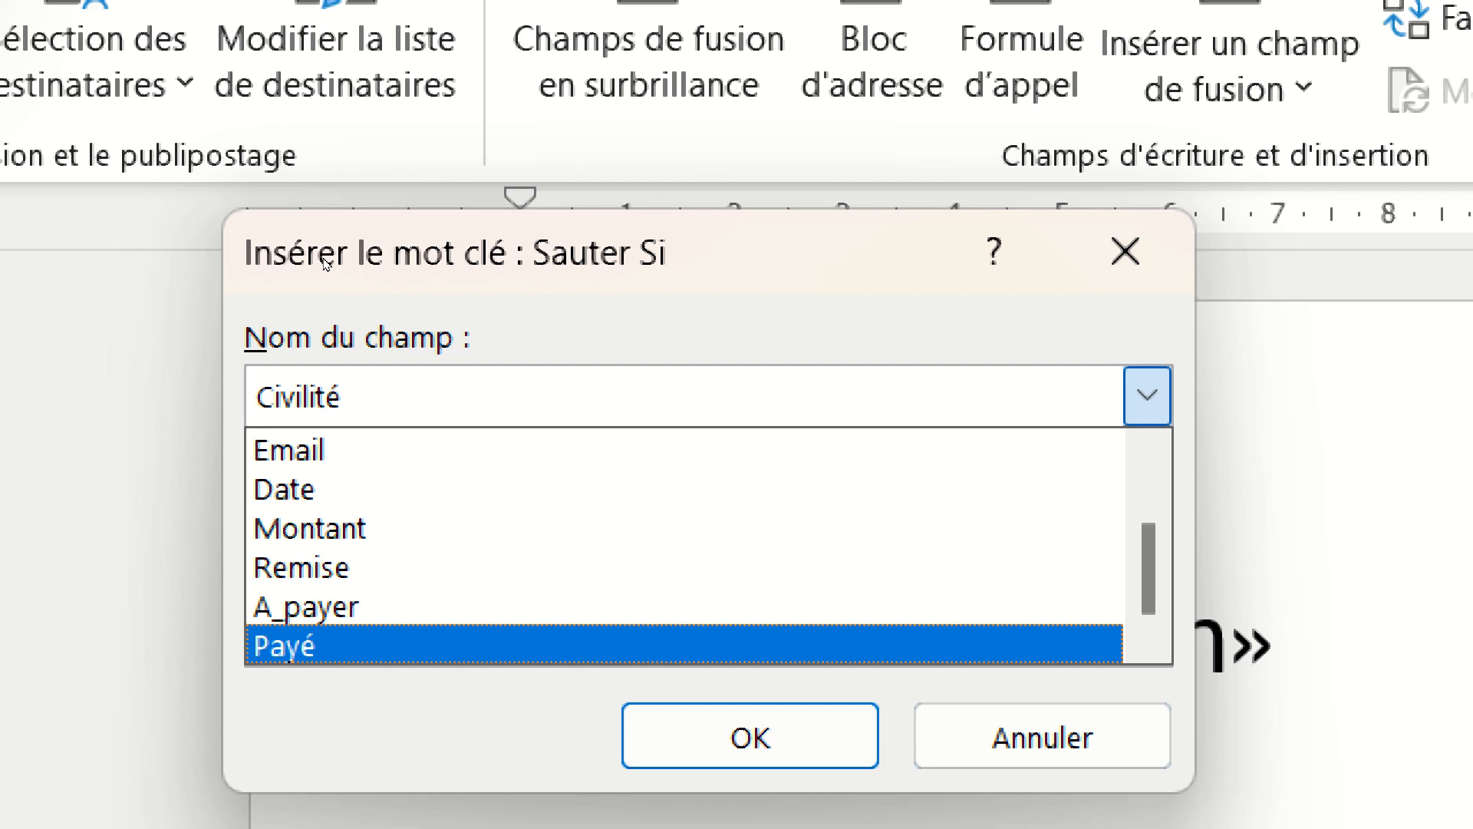
key(Tab)
key(Tab)
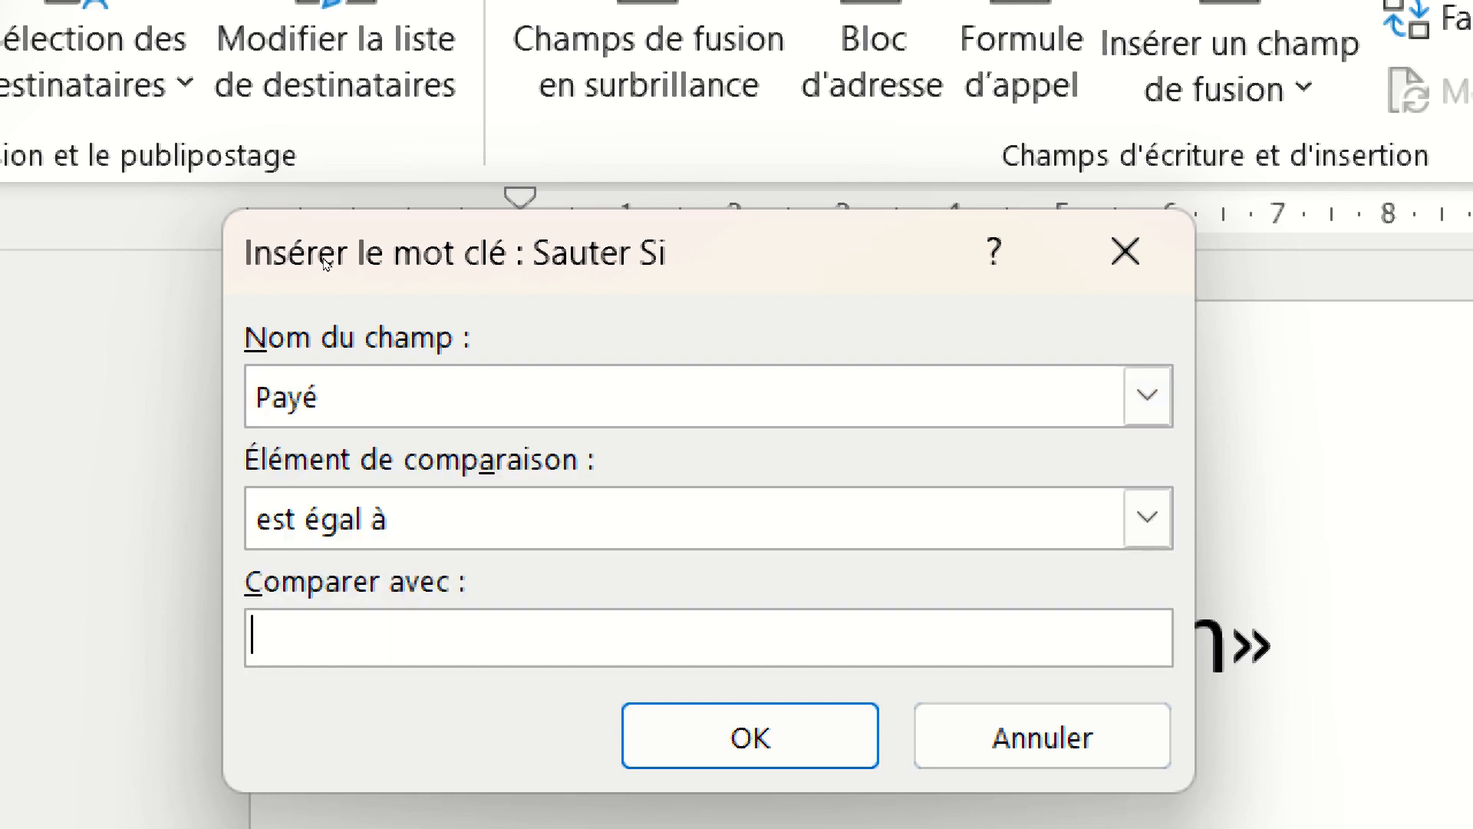
text(oui)
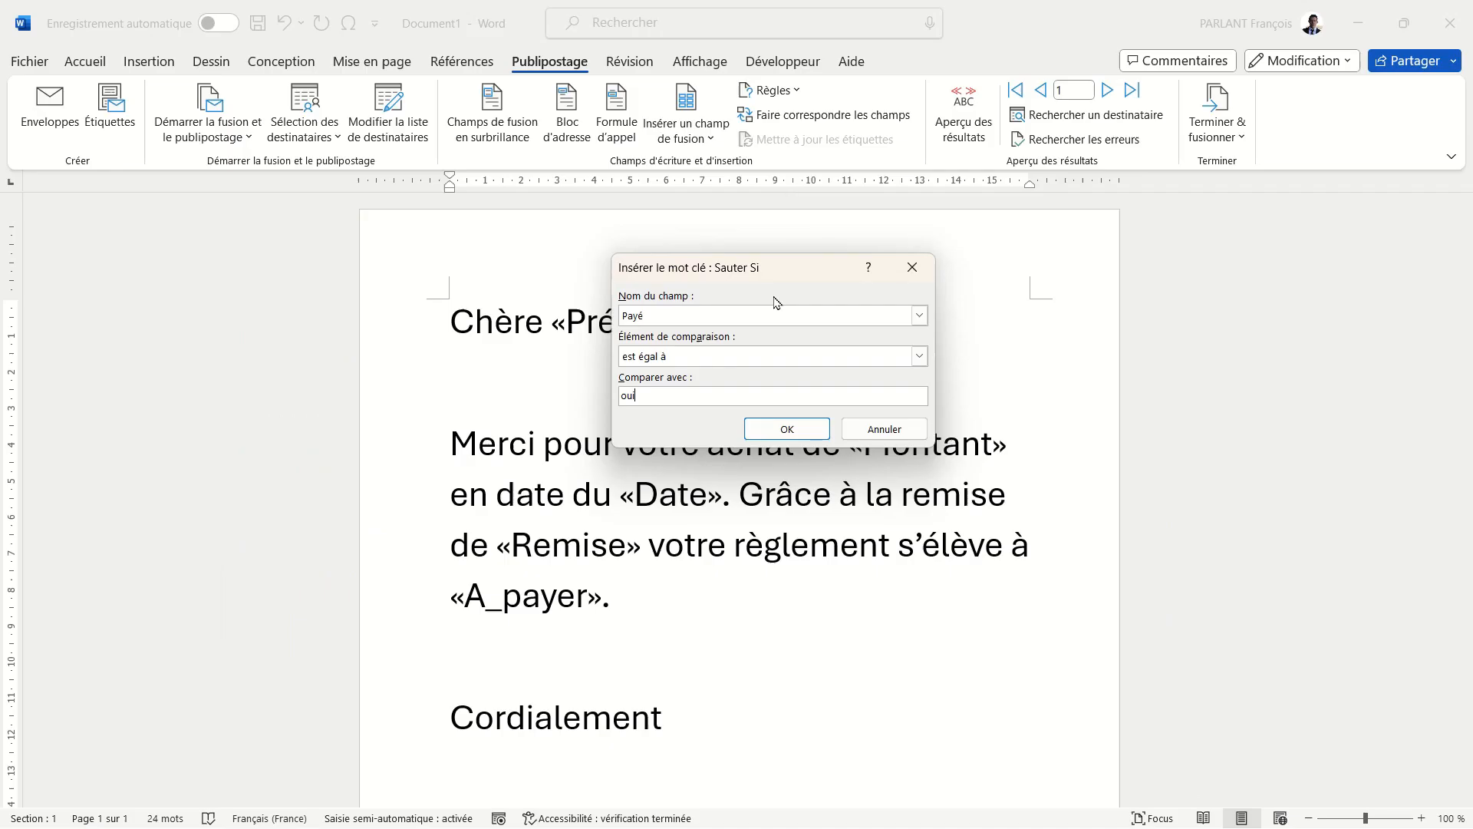
click(784, 429)
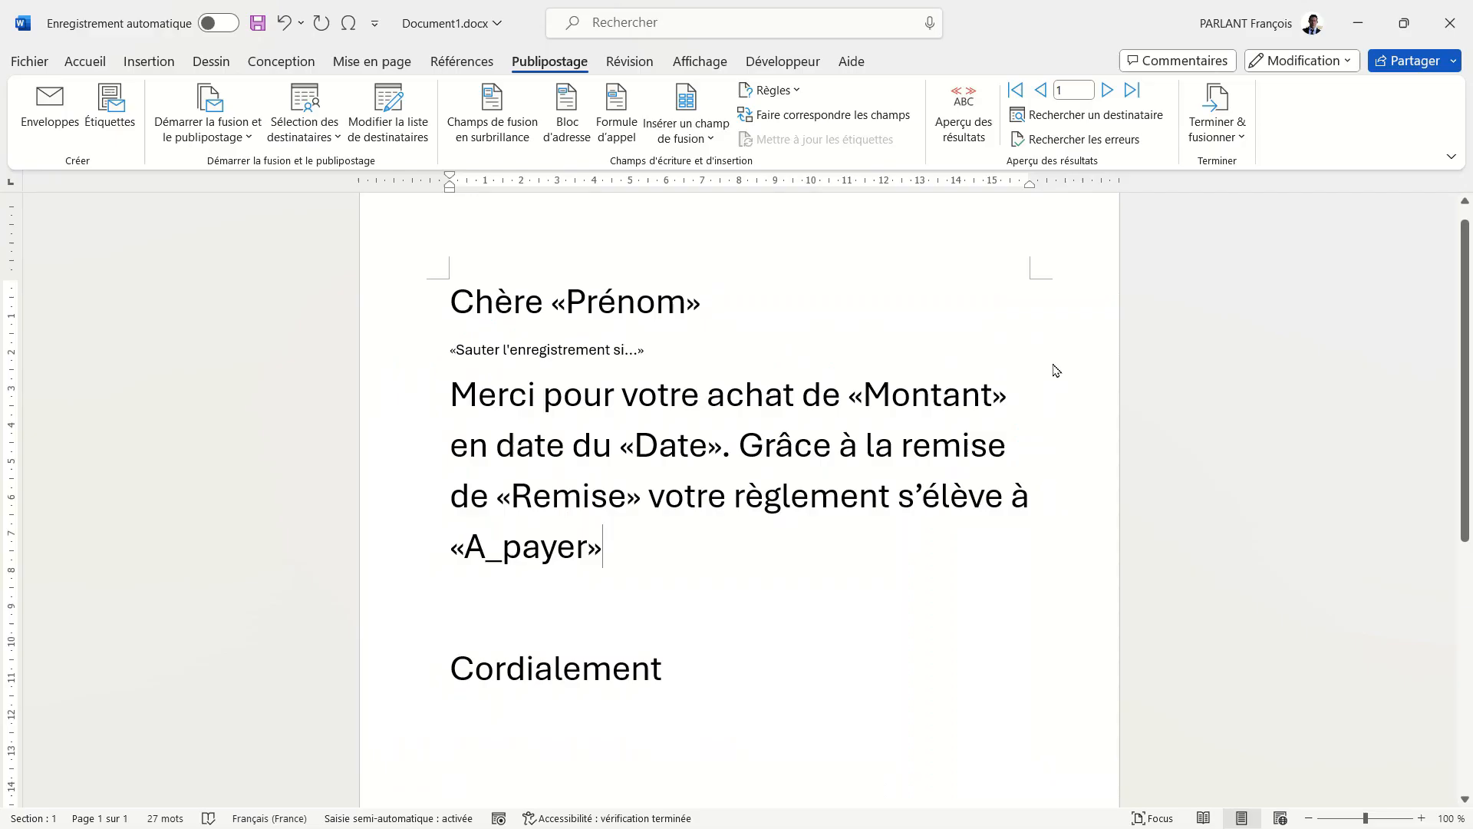
- Preview the merged letter for the first three recipients, go back to the first one, and return to the field view
click(969, 141)
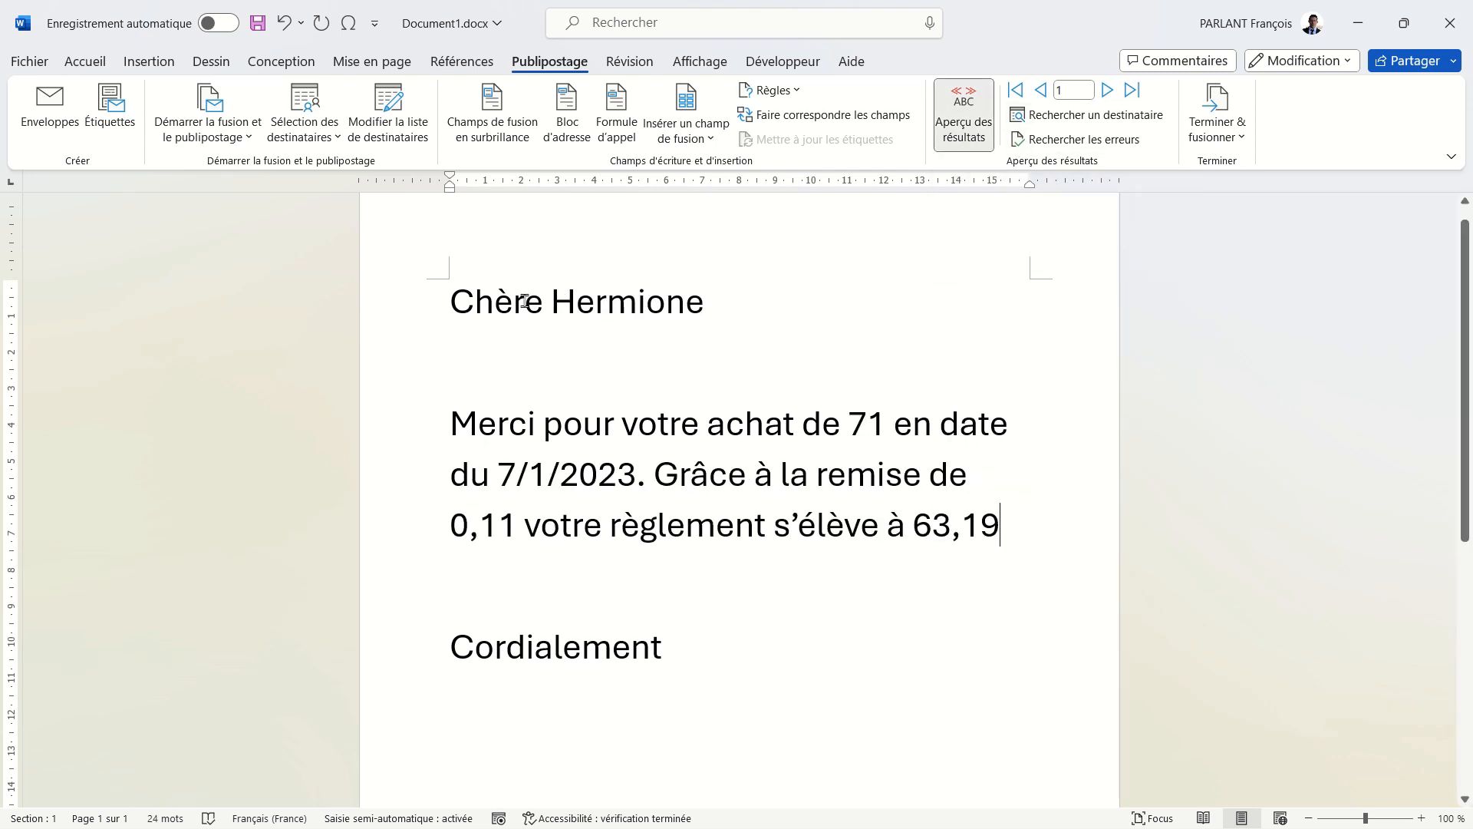
click(1108, 93)
click(1107, 93)
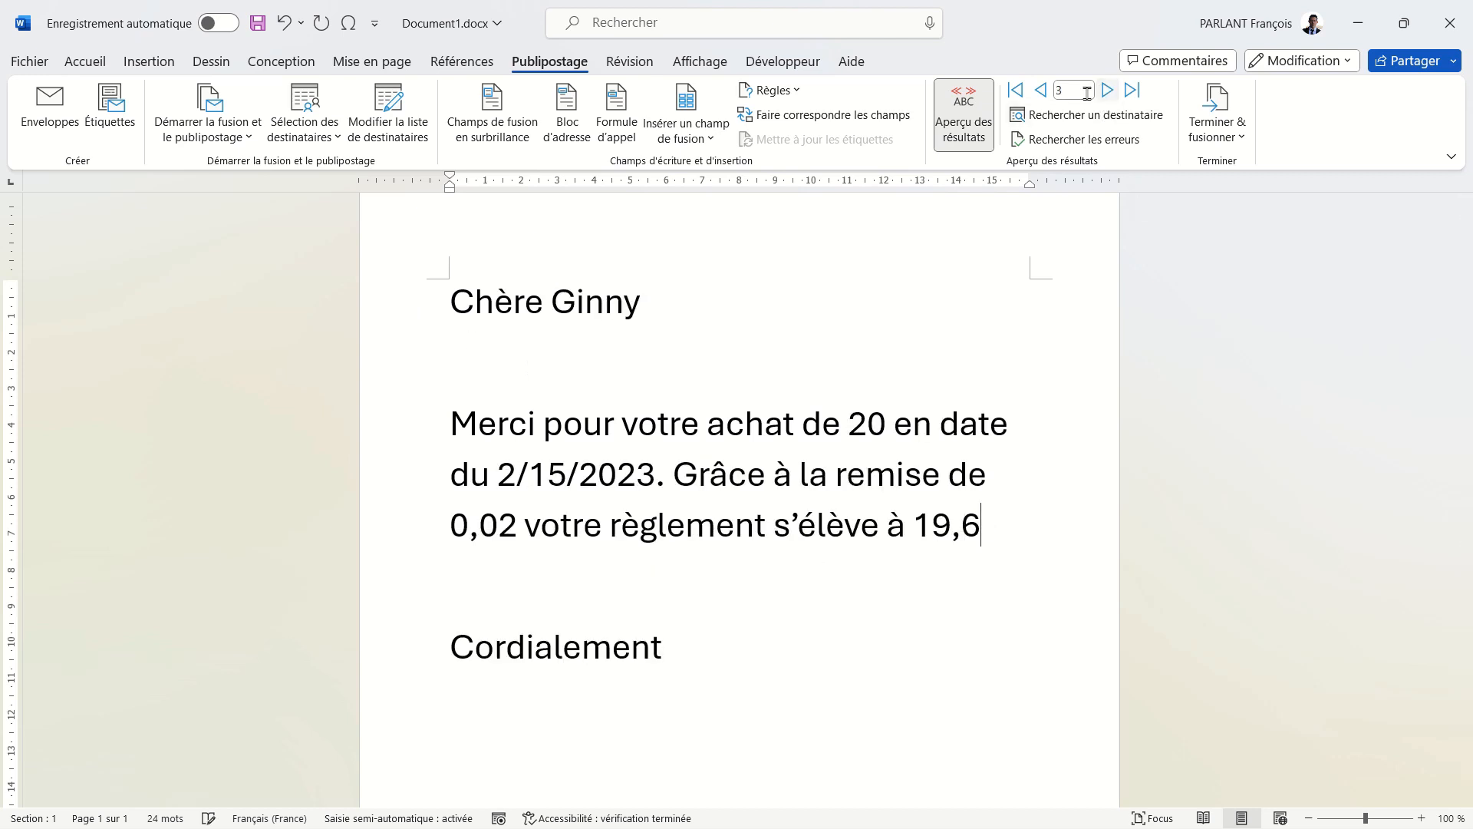
click(1019, 94)
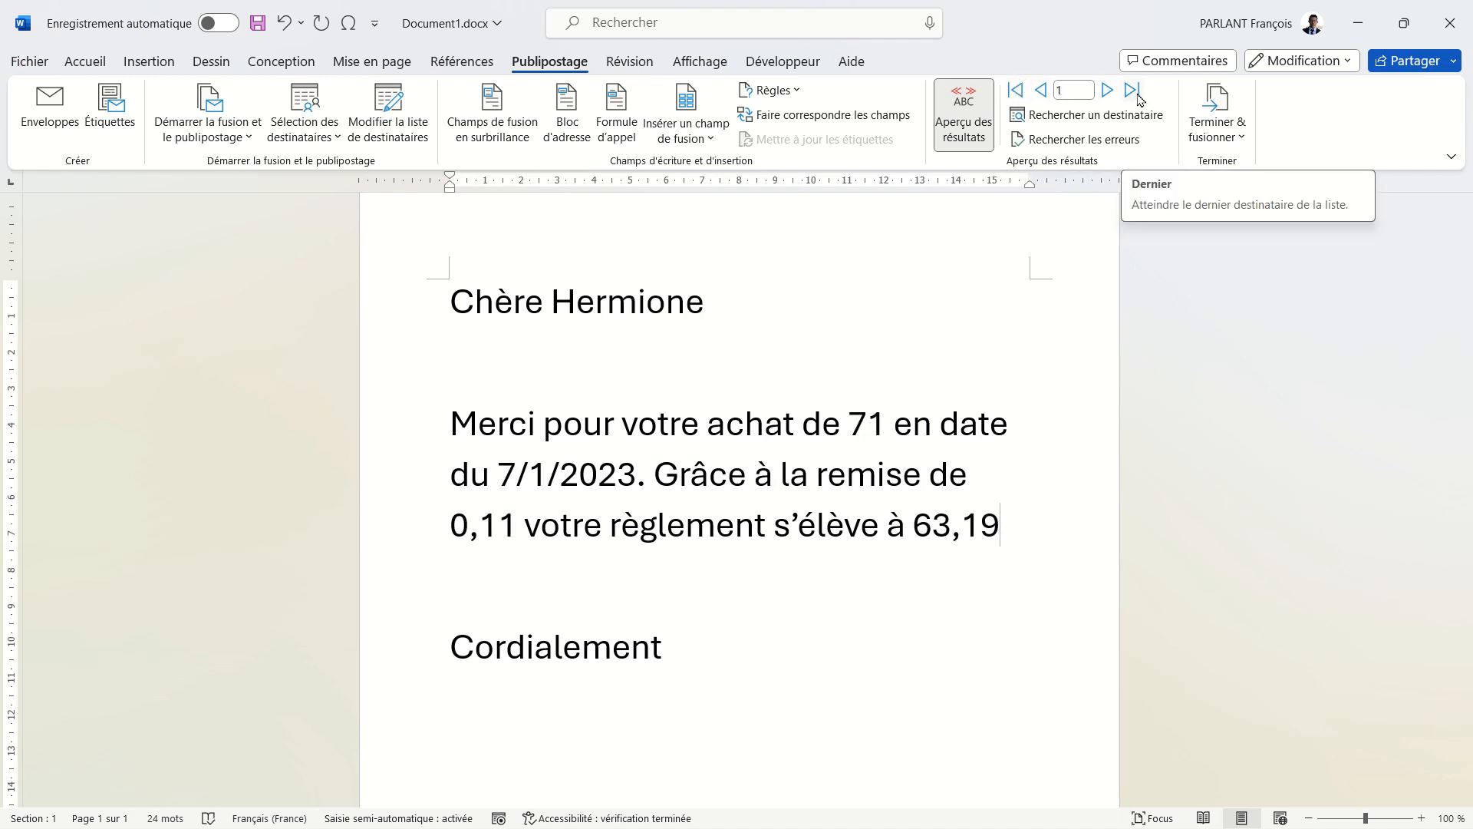
click(964, 115)
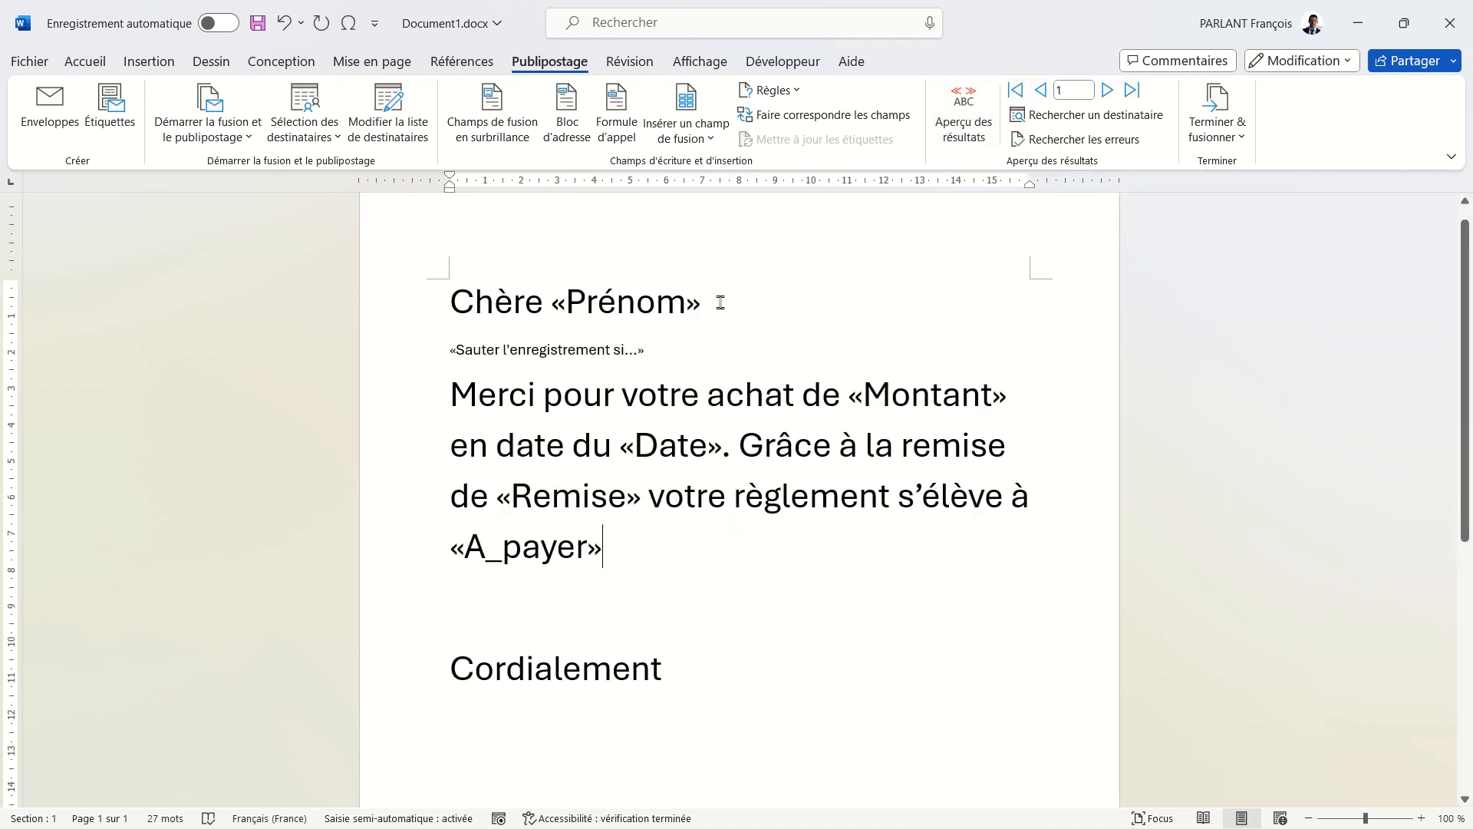
- Put the Prénom field in the greeting in italics and make "achat de «Montant»" in the body bold
drag(721, 302, 551, 302)
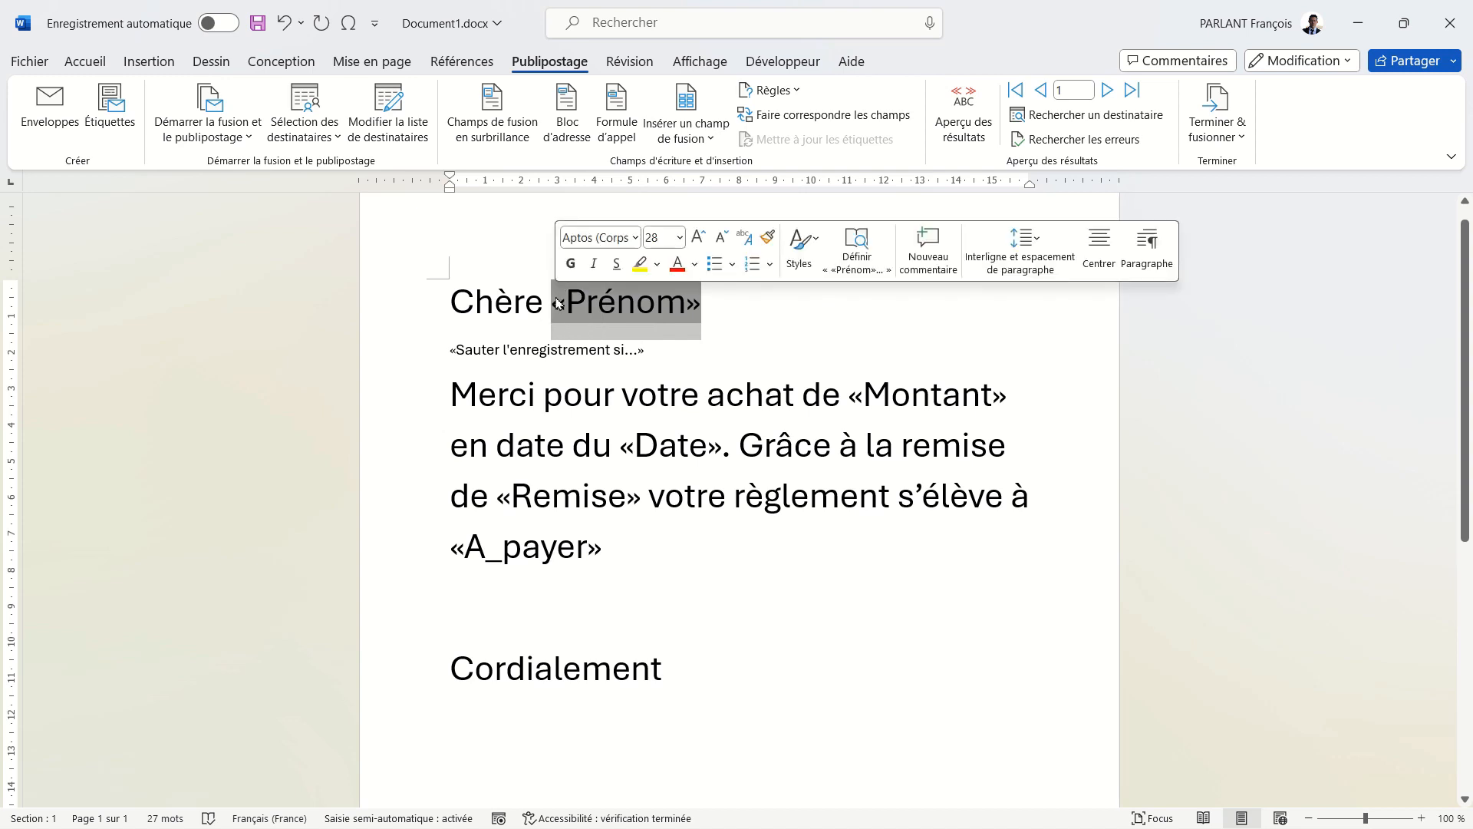
click(84, 62)
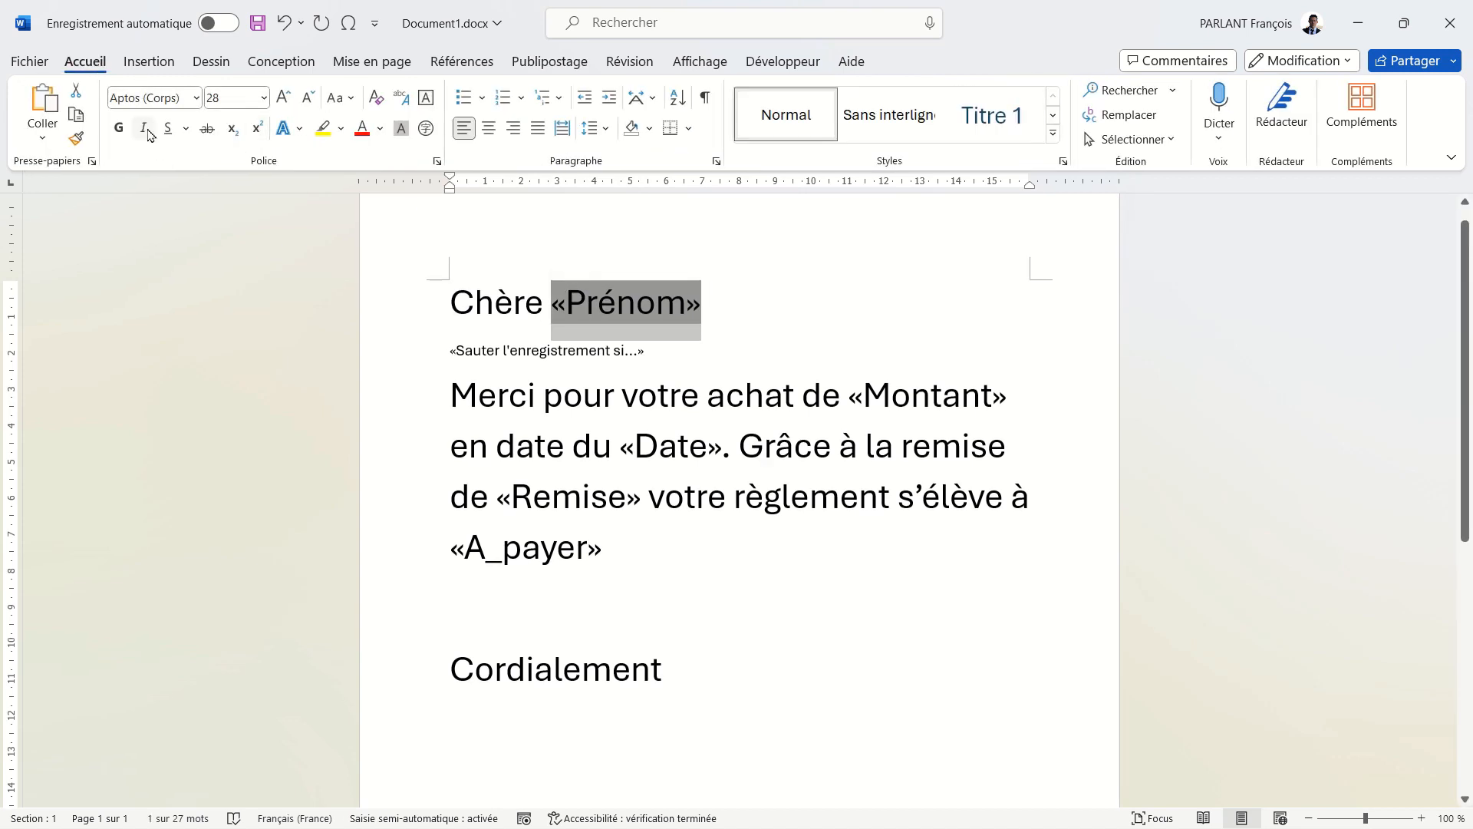
click(145, 128)
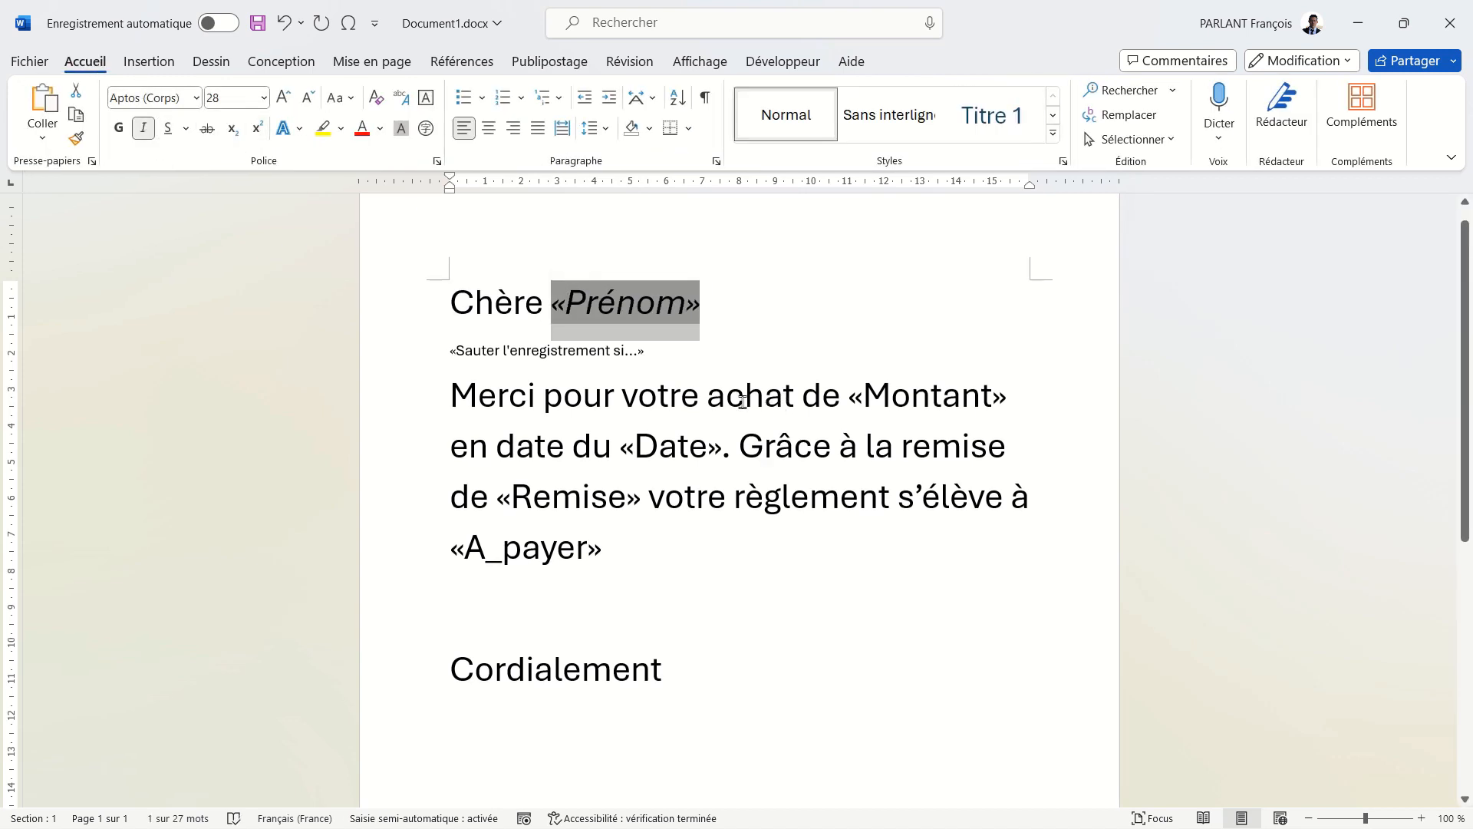
drag(704, 400, 1008, 399)
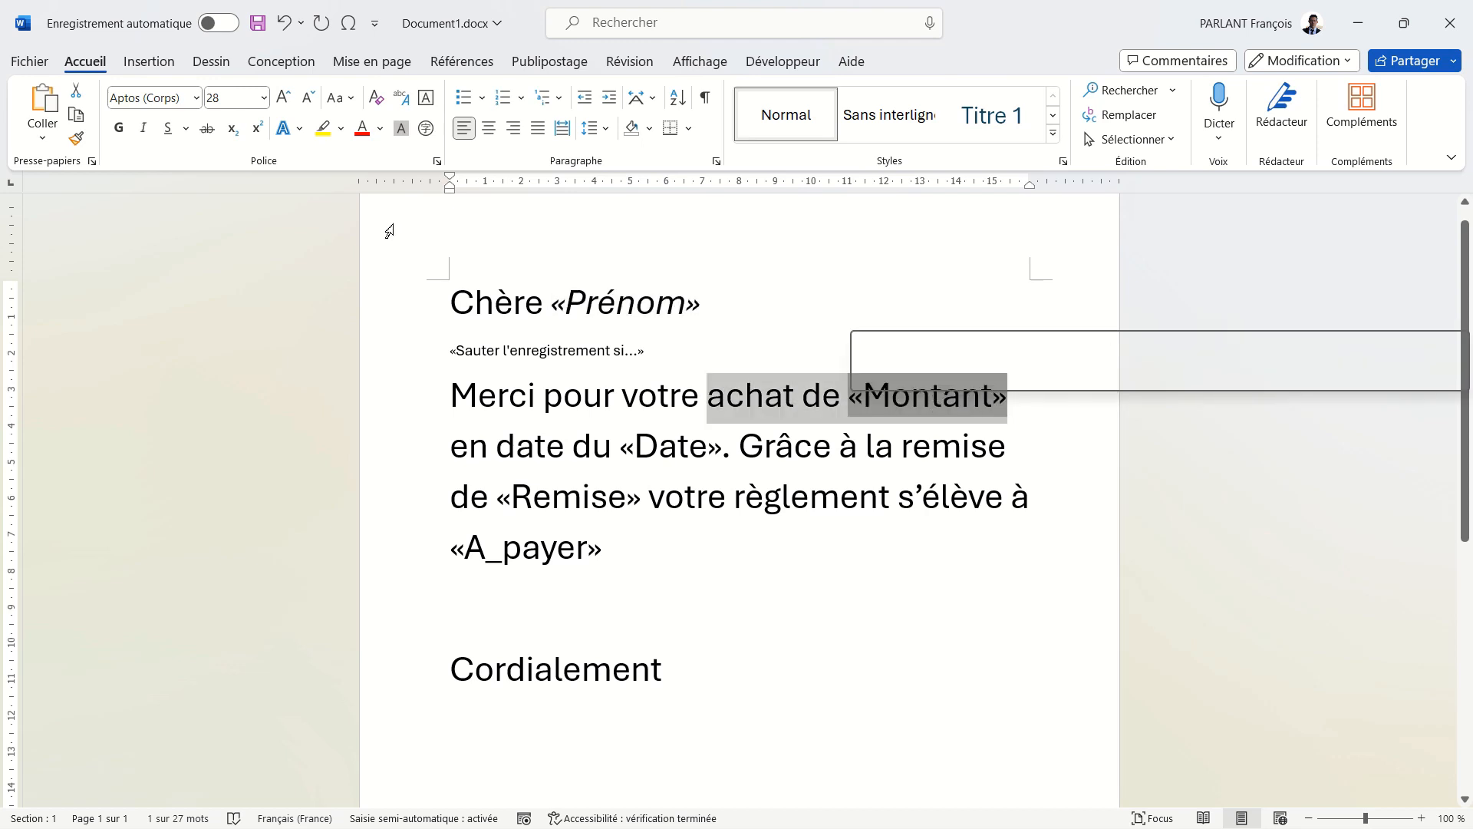
click(118, 128)
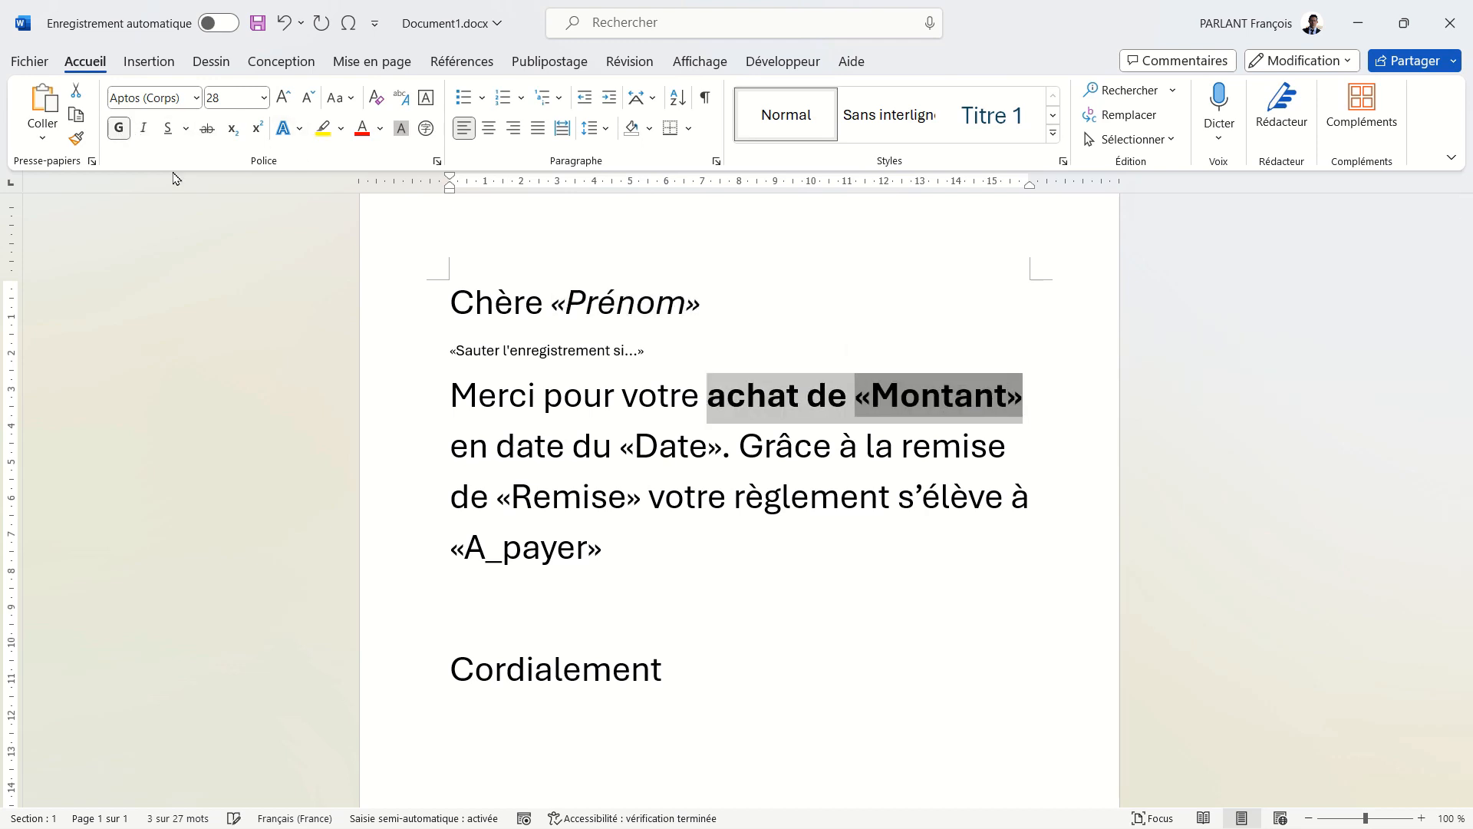
click(576, 425)
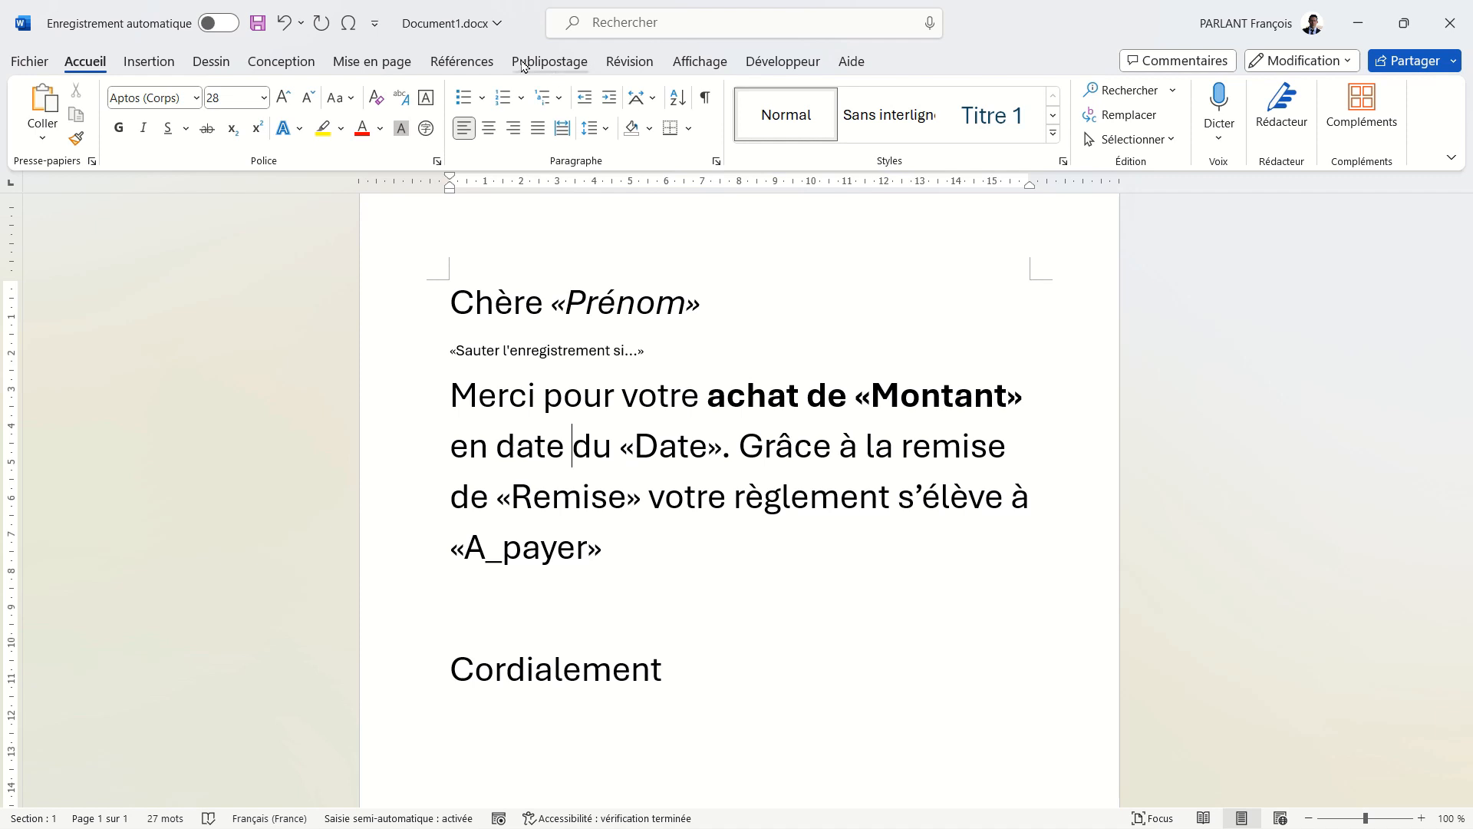
- Preview the formatted letter with recipient data up to record 3, and leave the results preview
click(549, 62)
click(964, 115)
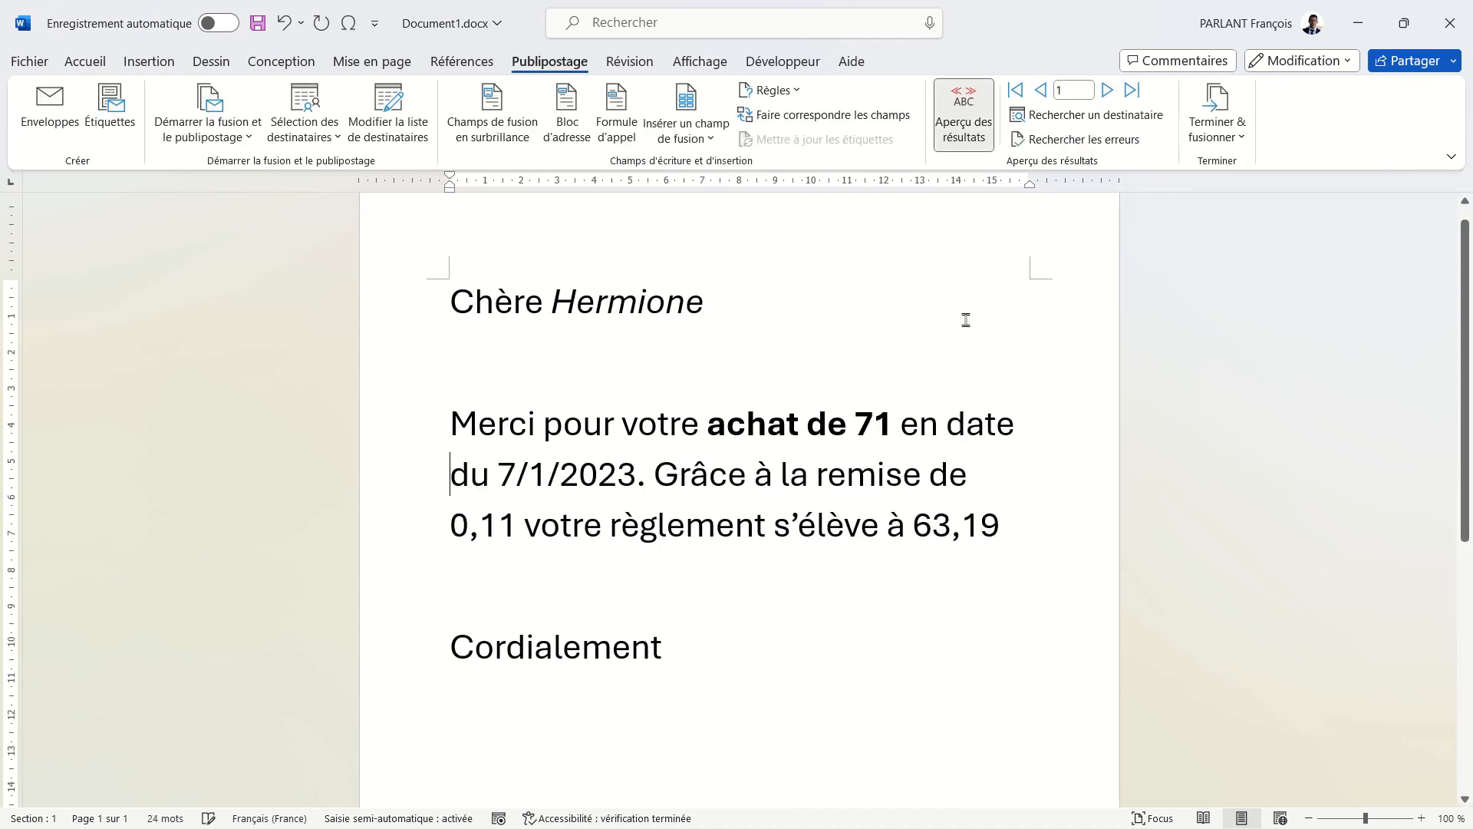
click(1108, 92)
click(1108, 91)
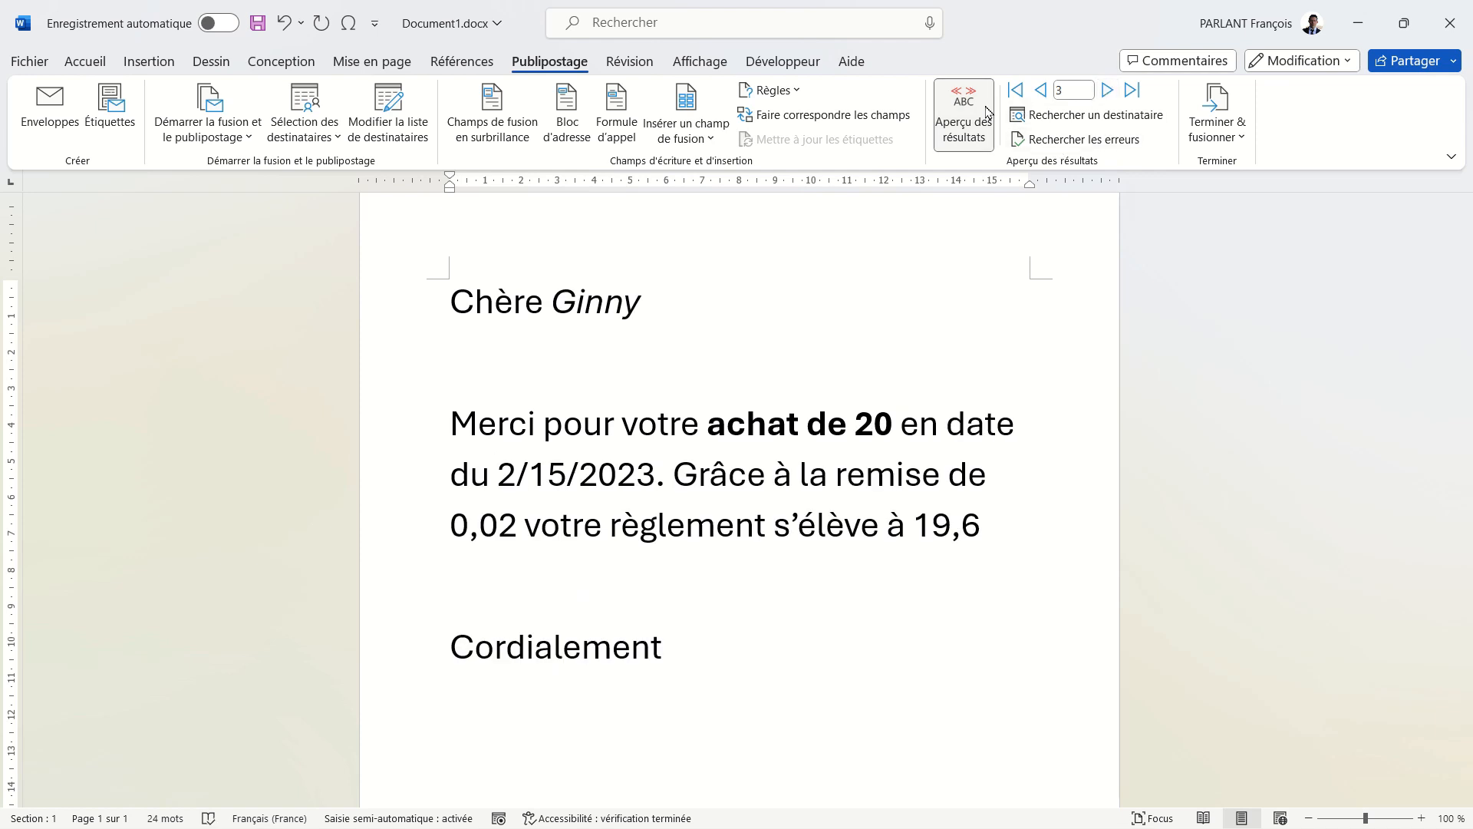
click(964, 115)
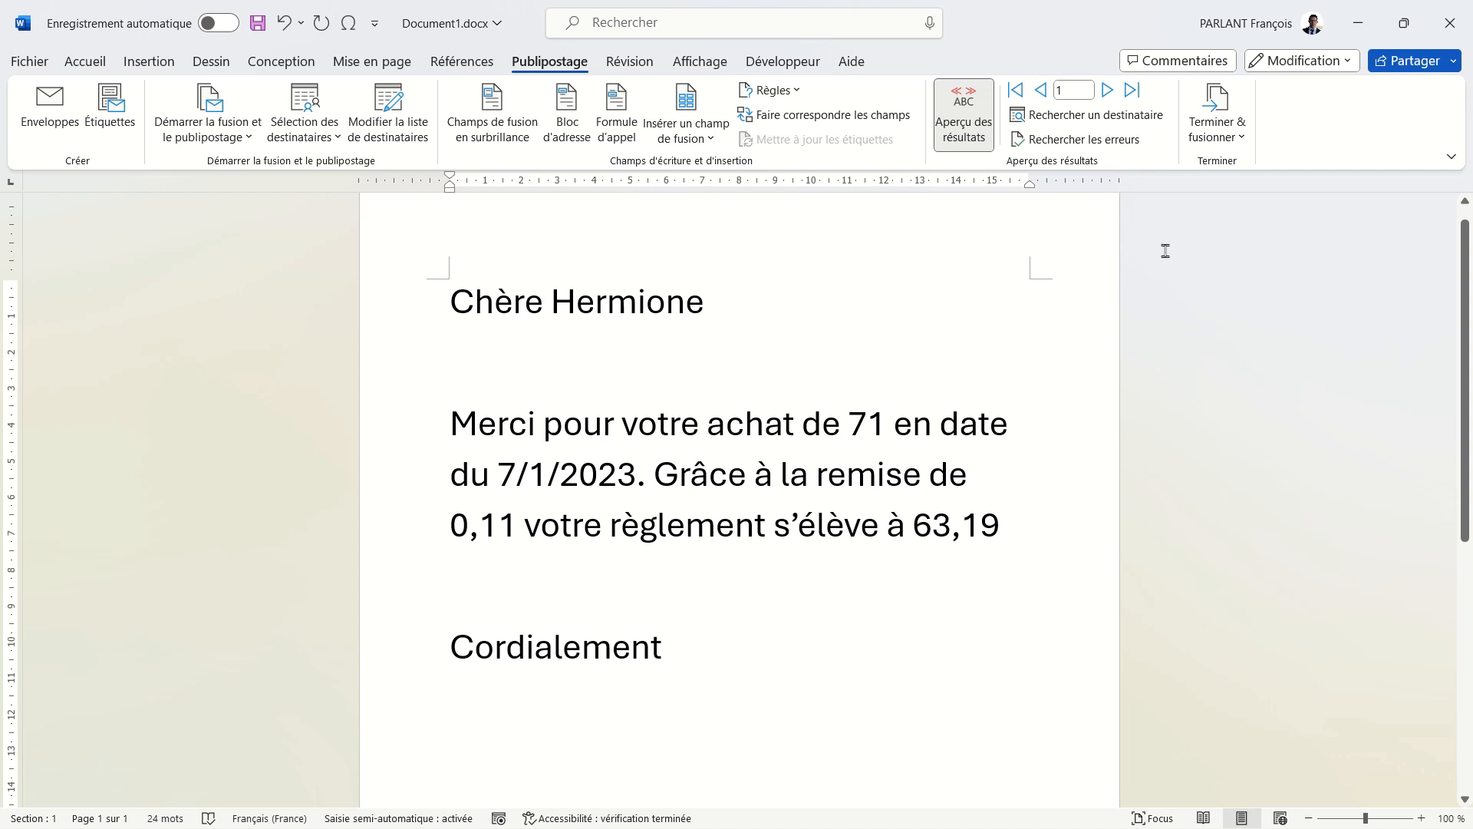
- Merge all records into a new document of individual letters
click(1227, 135)
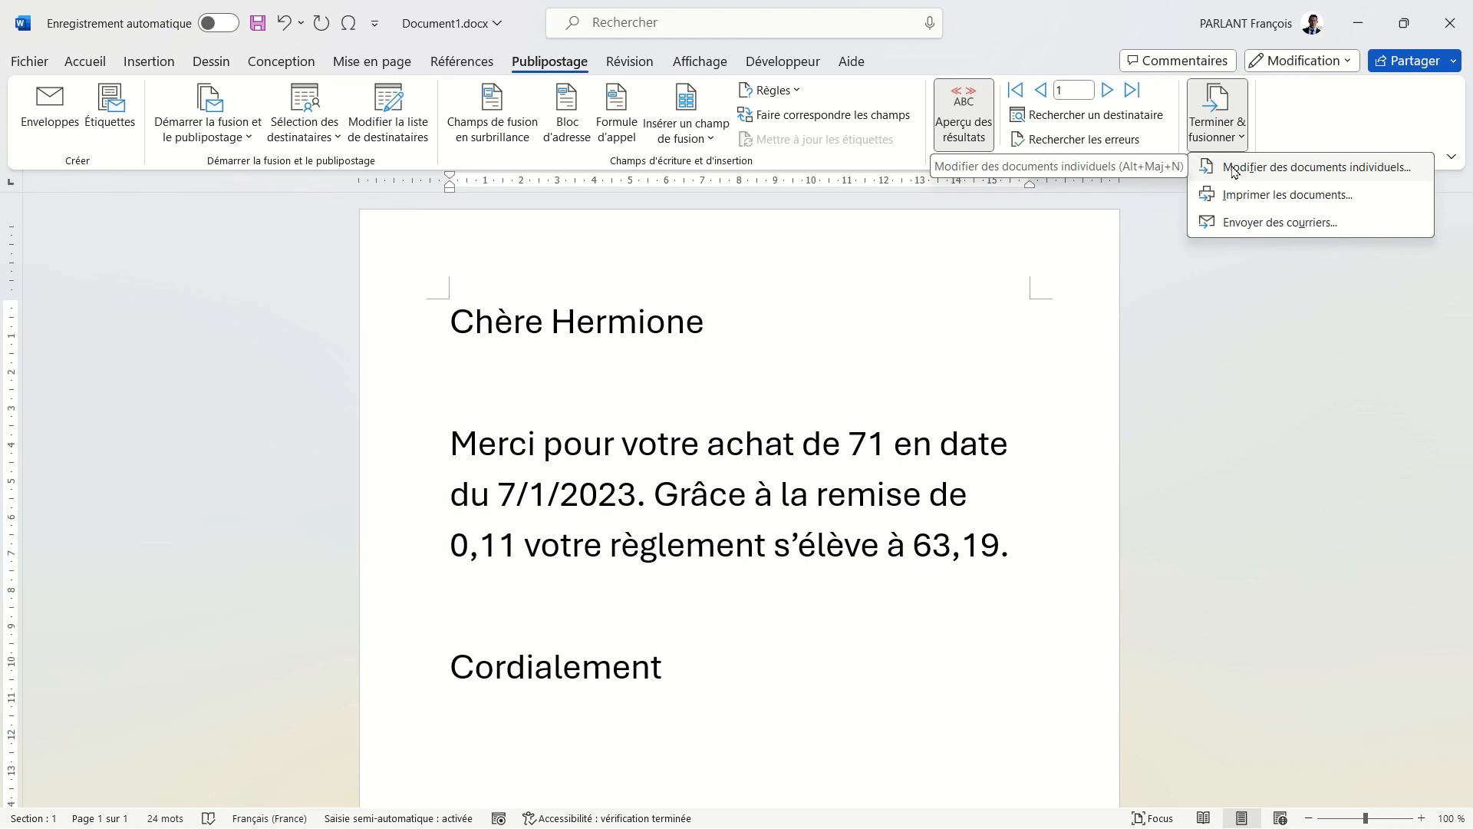
click(1233, 168)
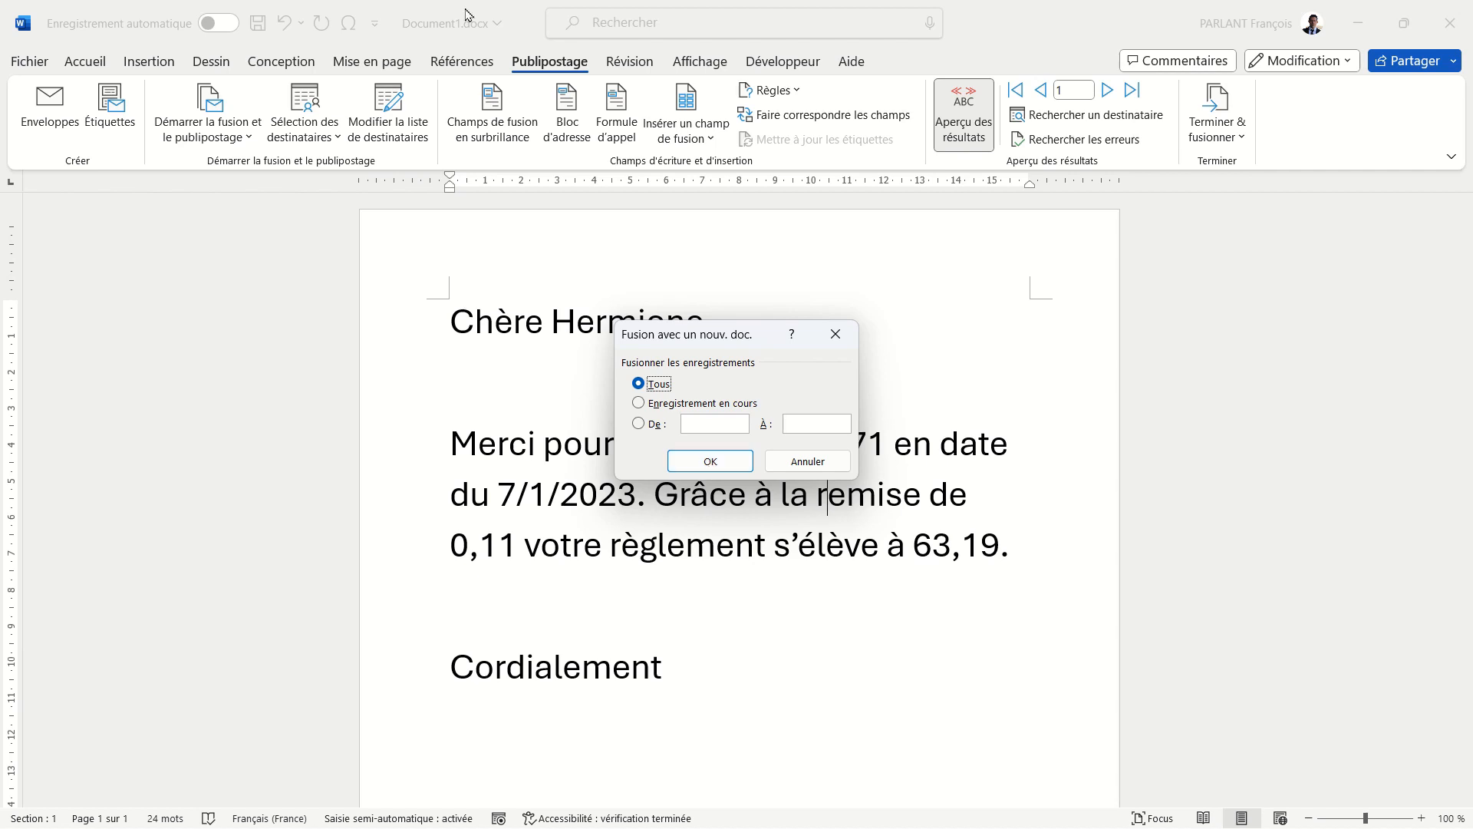
click(736, 461)
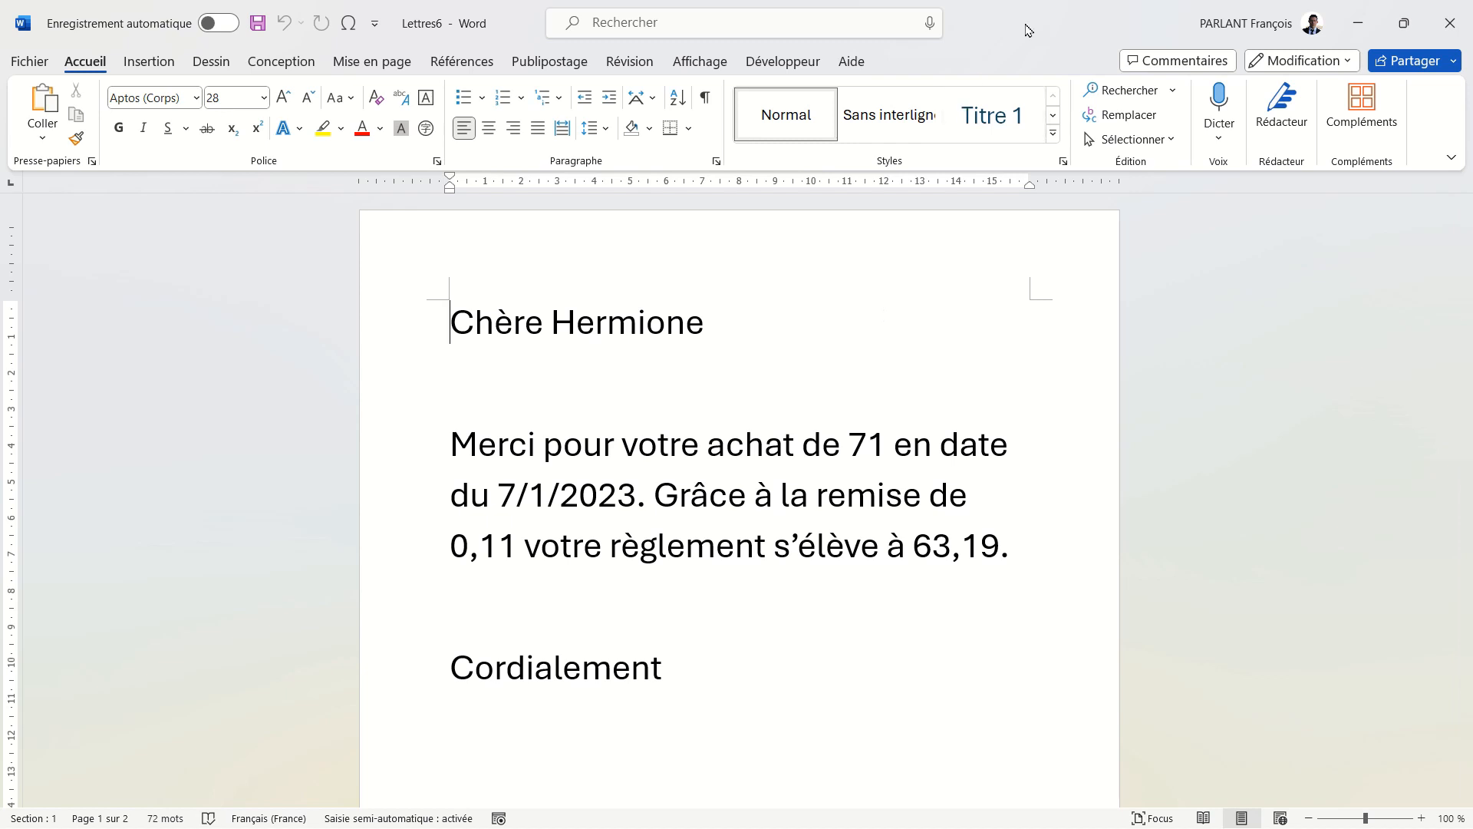
- Look through the individual letters in the merged document and close it
double_click(1028, 41)
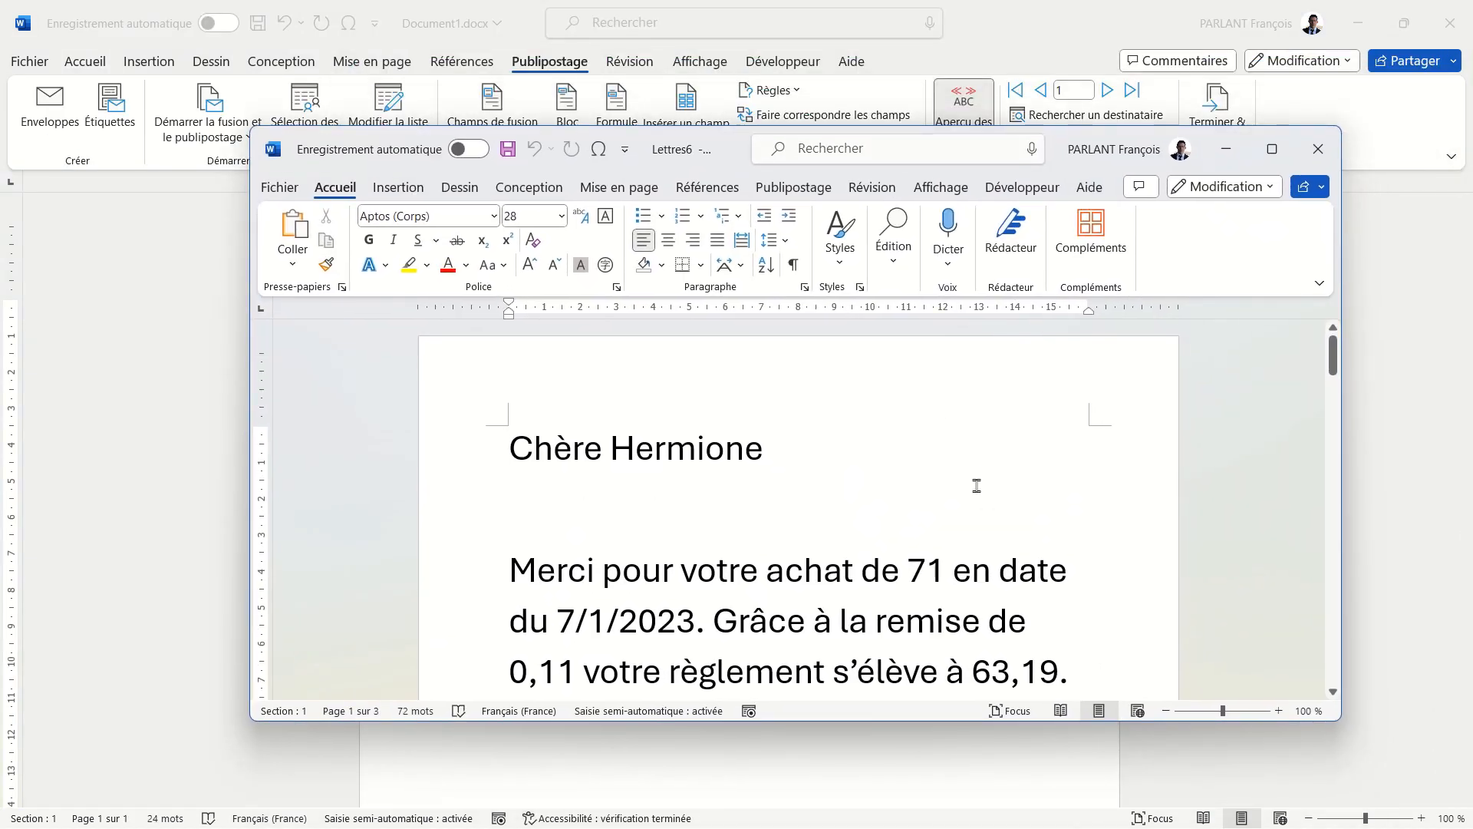
scroll(977, 485, down, 3)
scroll(976, 485, up, 2)
scroll(977, 486, down, 8)
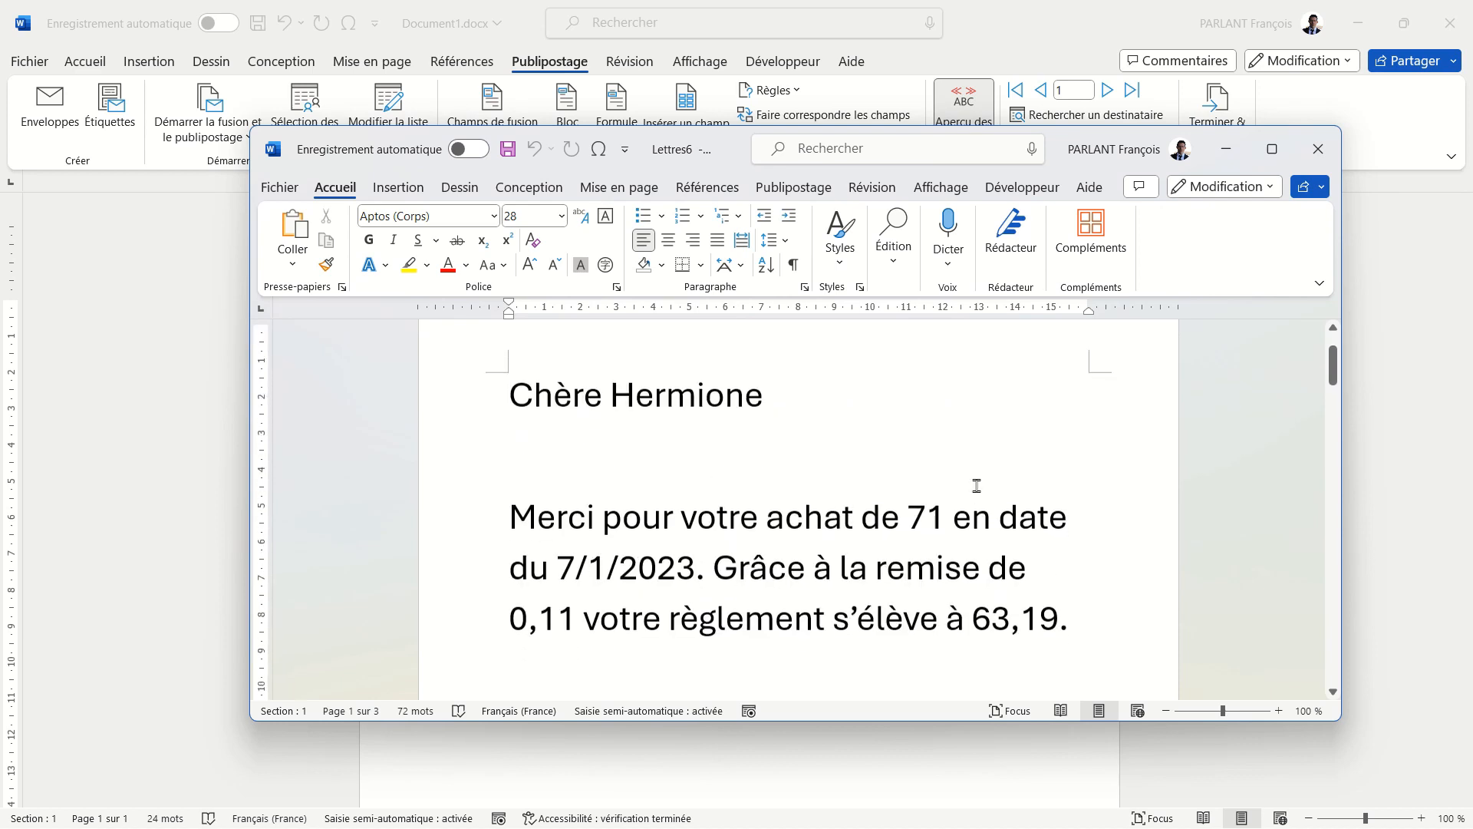
scroll(977, 486, down, 5)
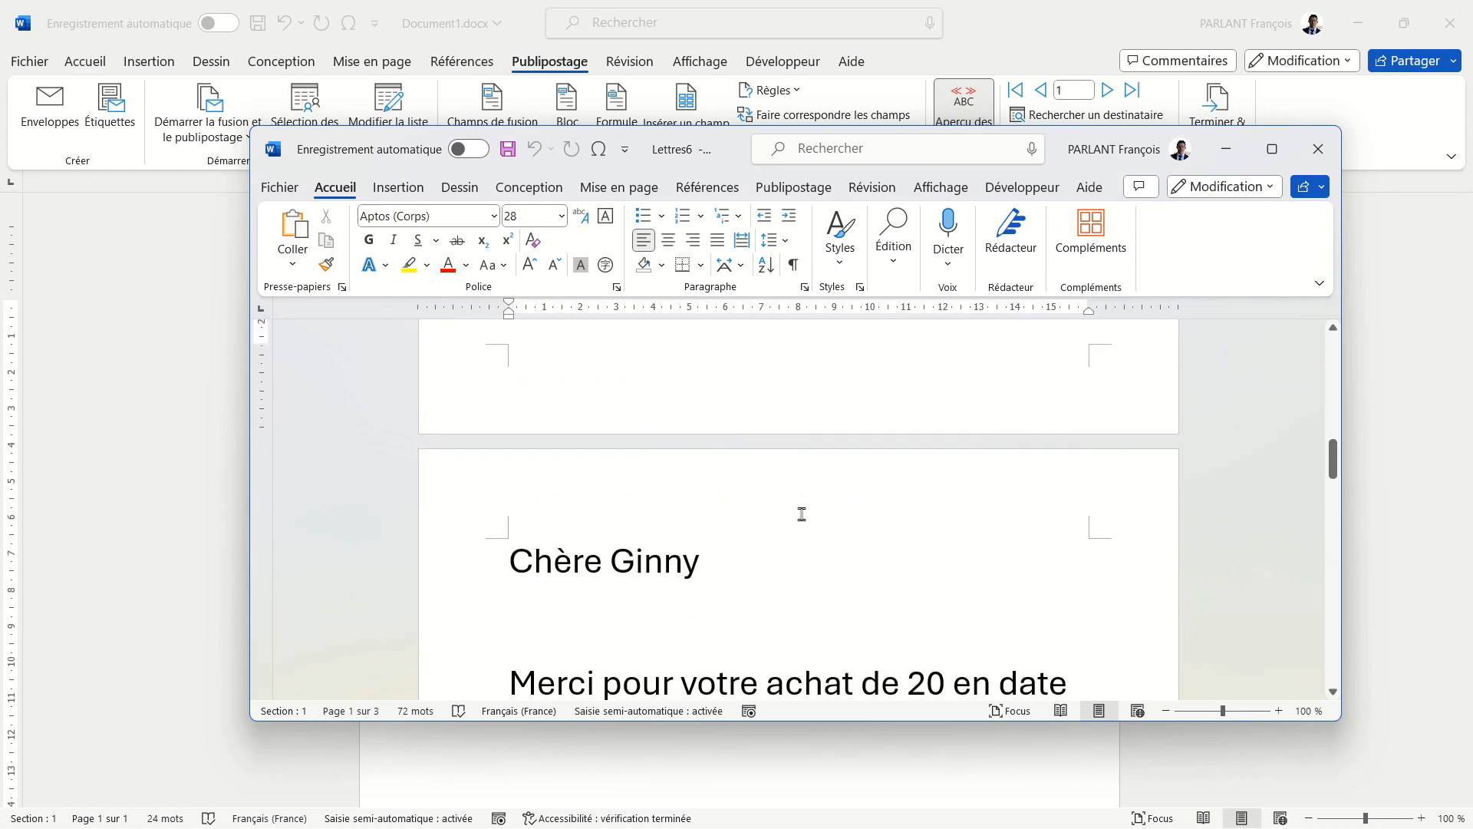
scroll(944, 528, down, 10)
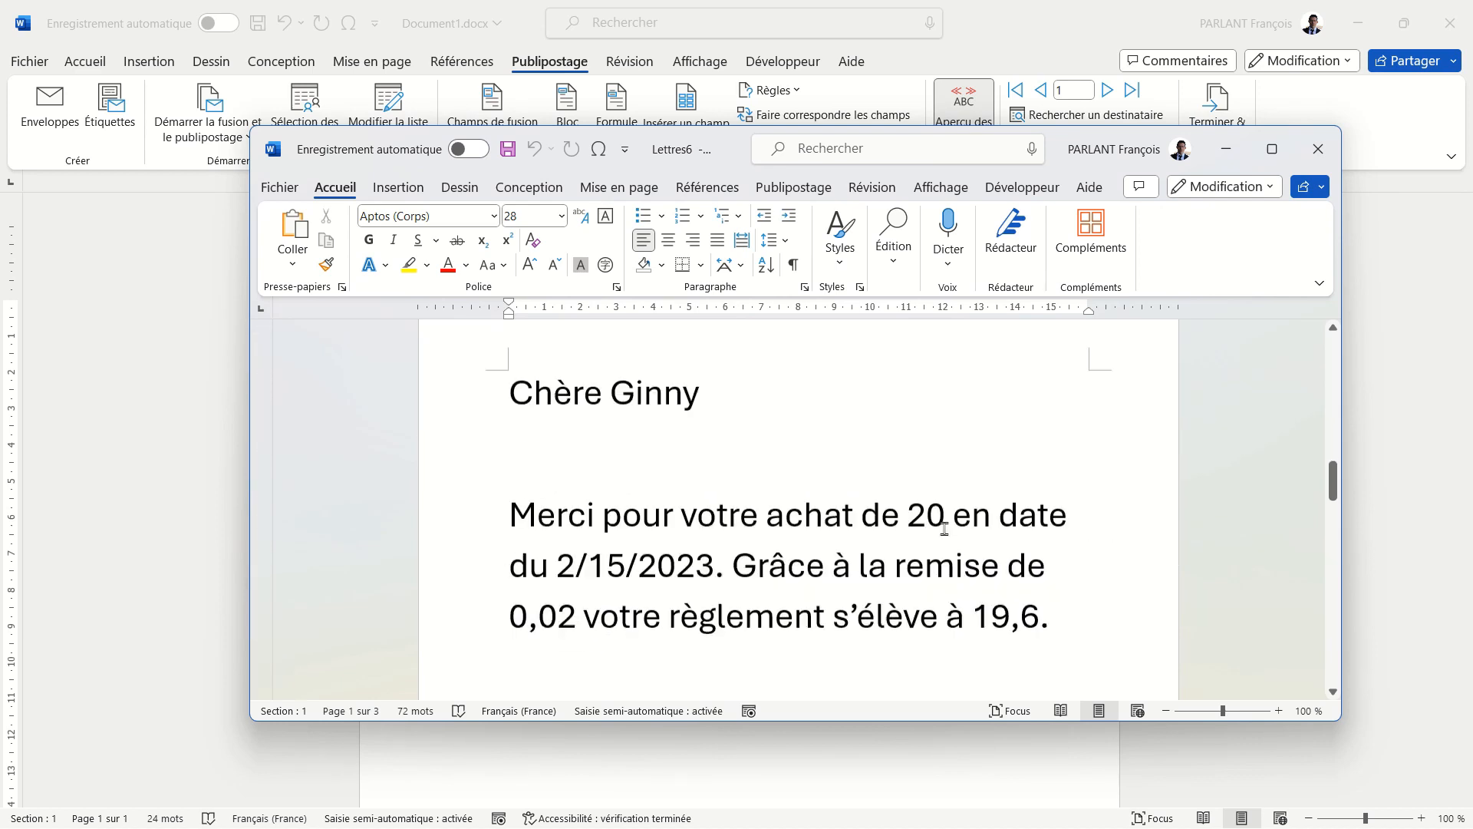
scroll(944, 528, down, 5)
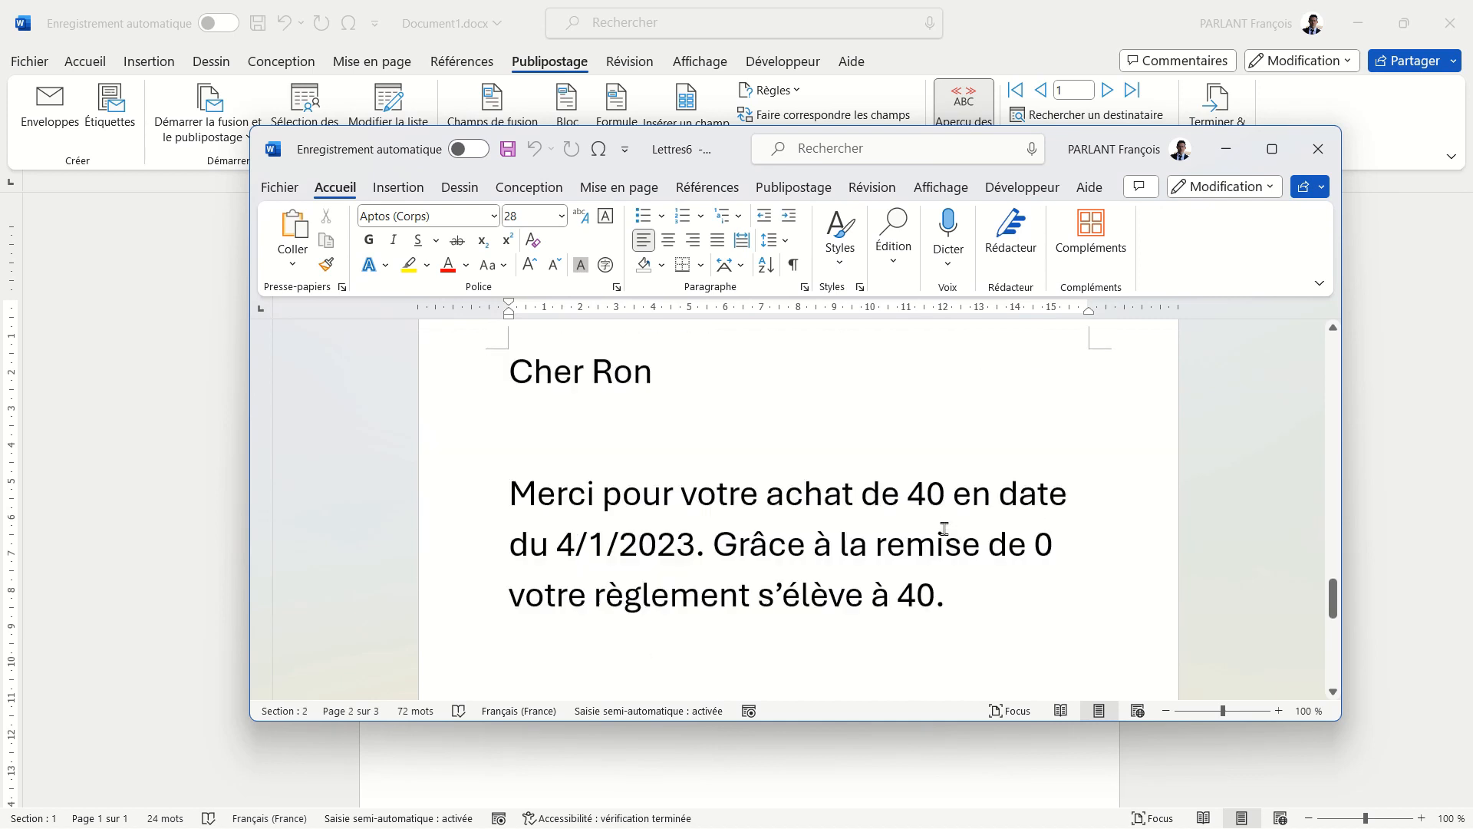
click(1318, 149)
click(857, 540)
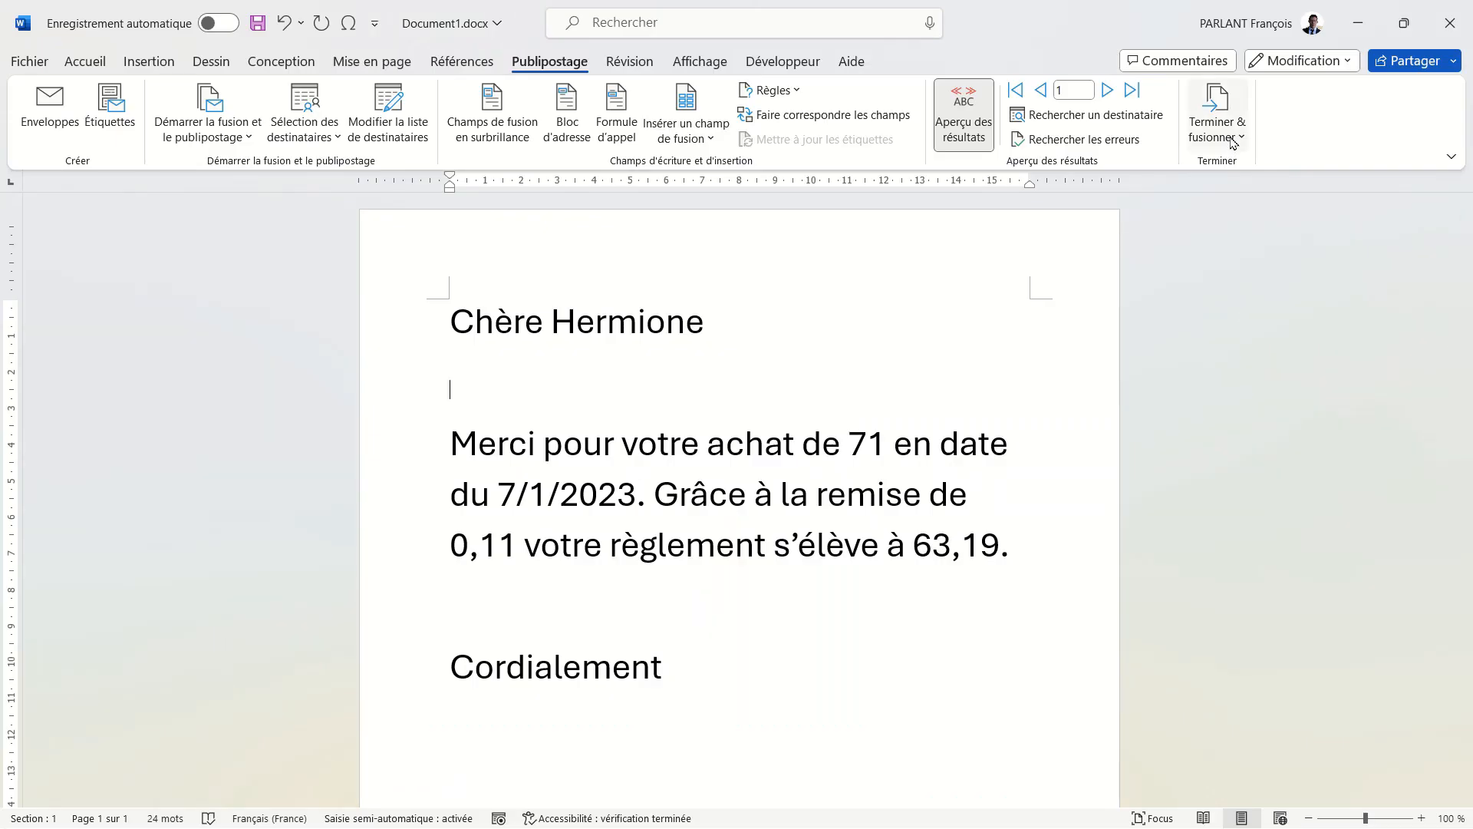
- Examine the e-mail merge options for recipient field, subject line and HTML message format, and close them without sending
click(1233, 143)
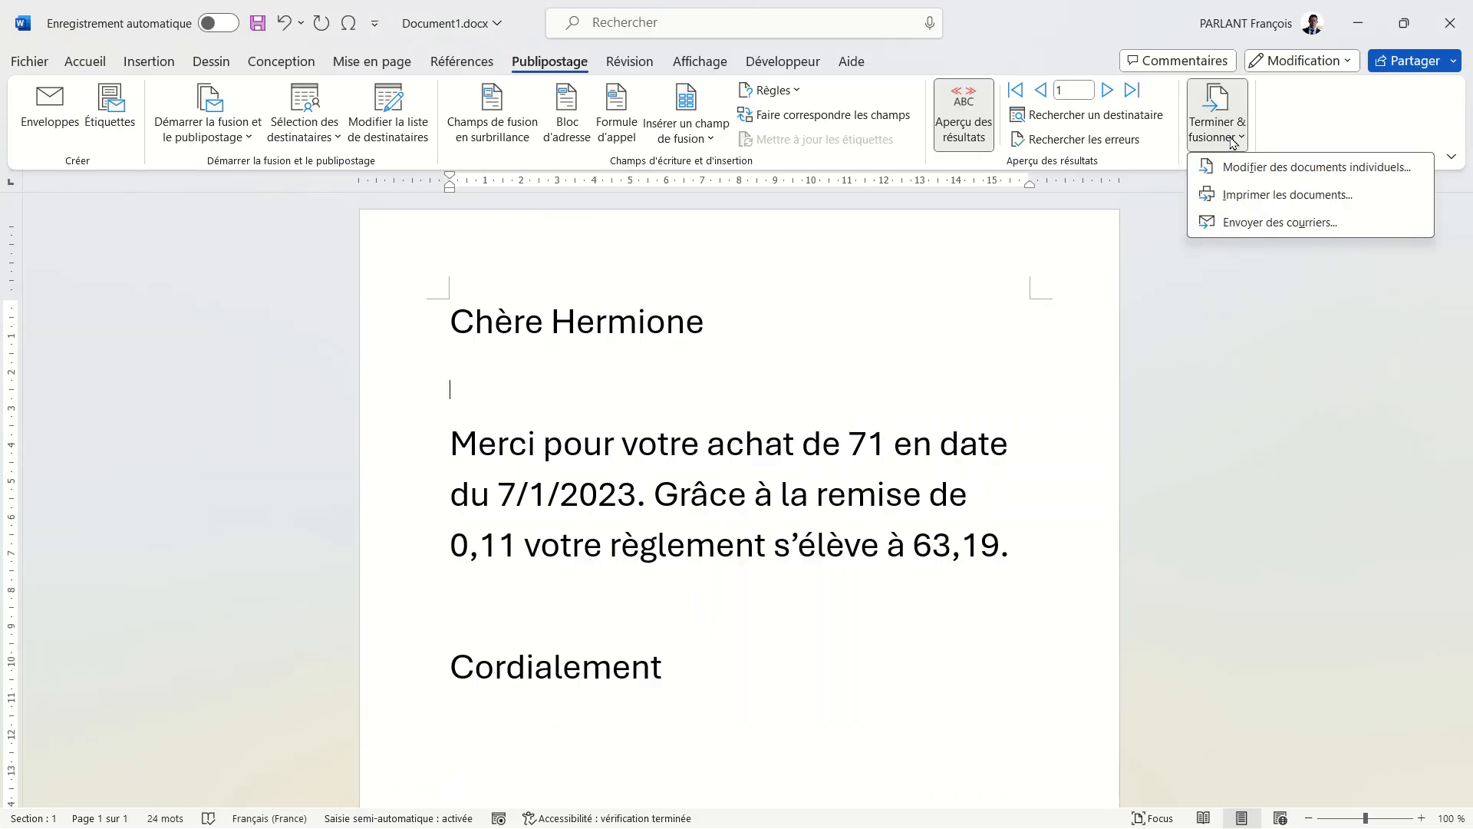
click(1235, 225)
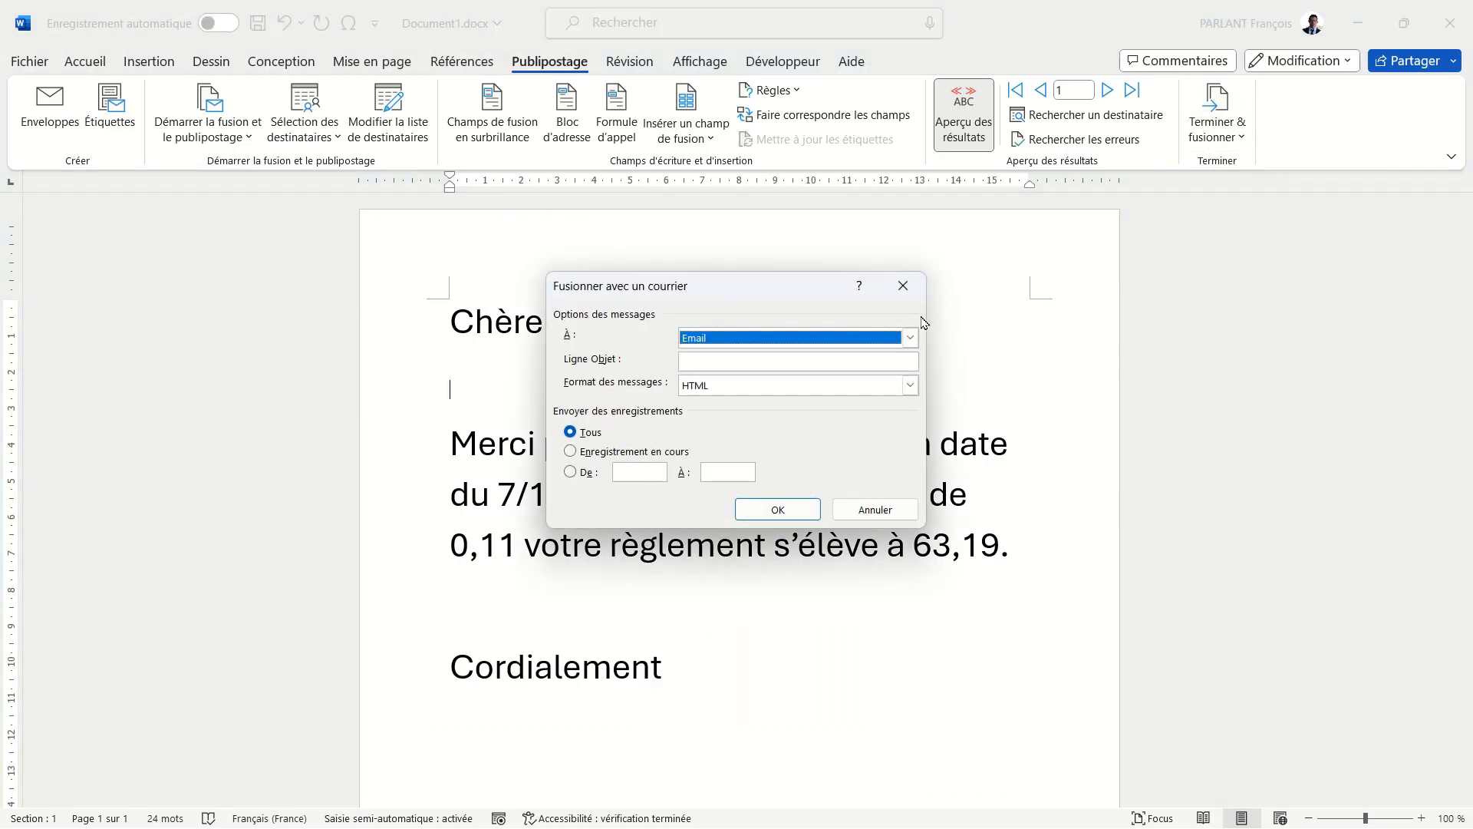
click(910, 339)
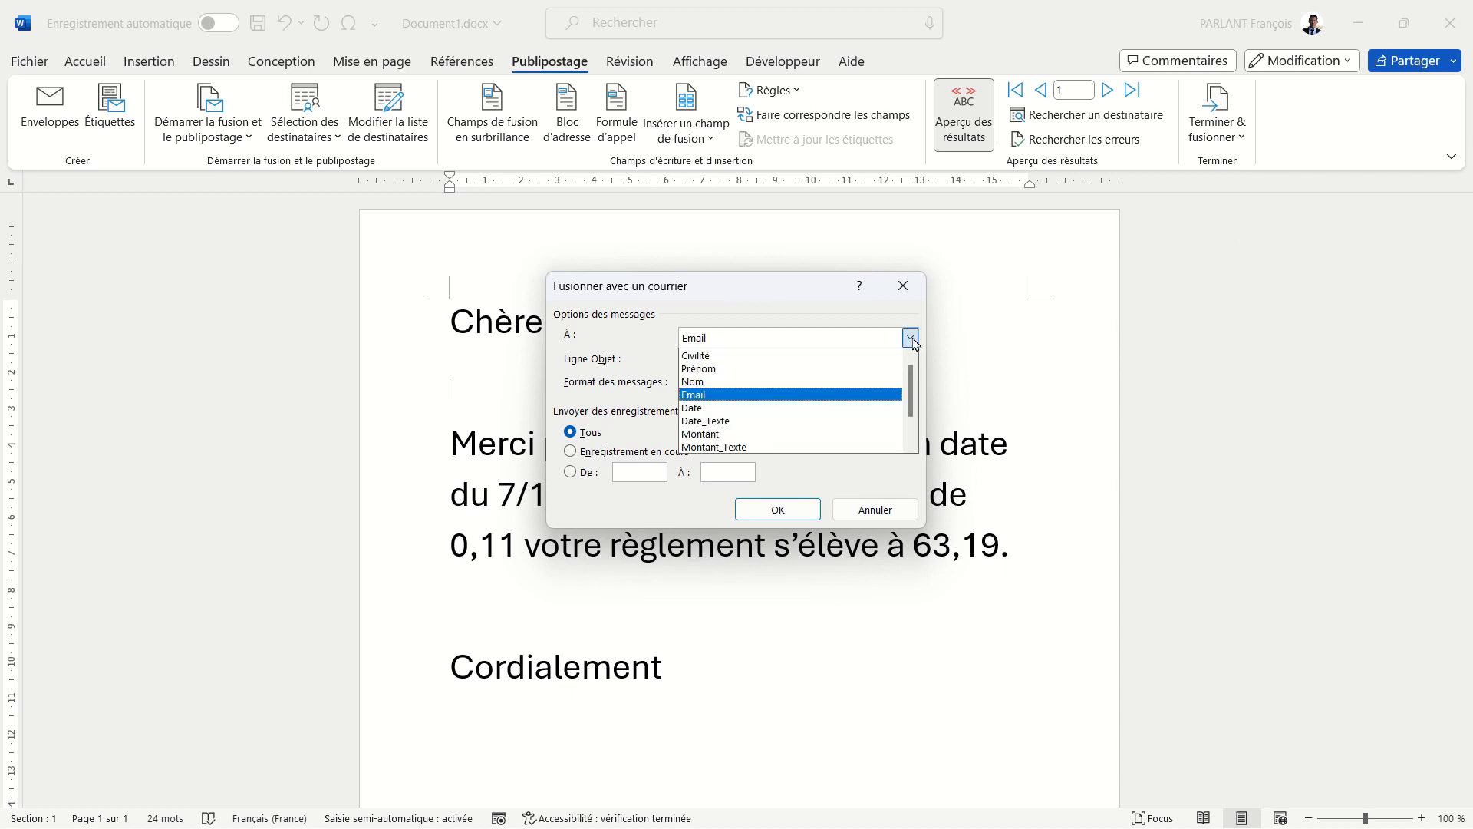
click(912, 340)
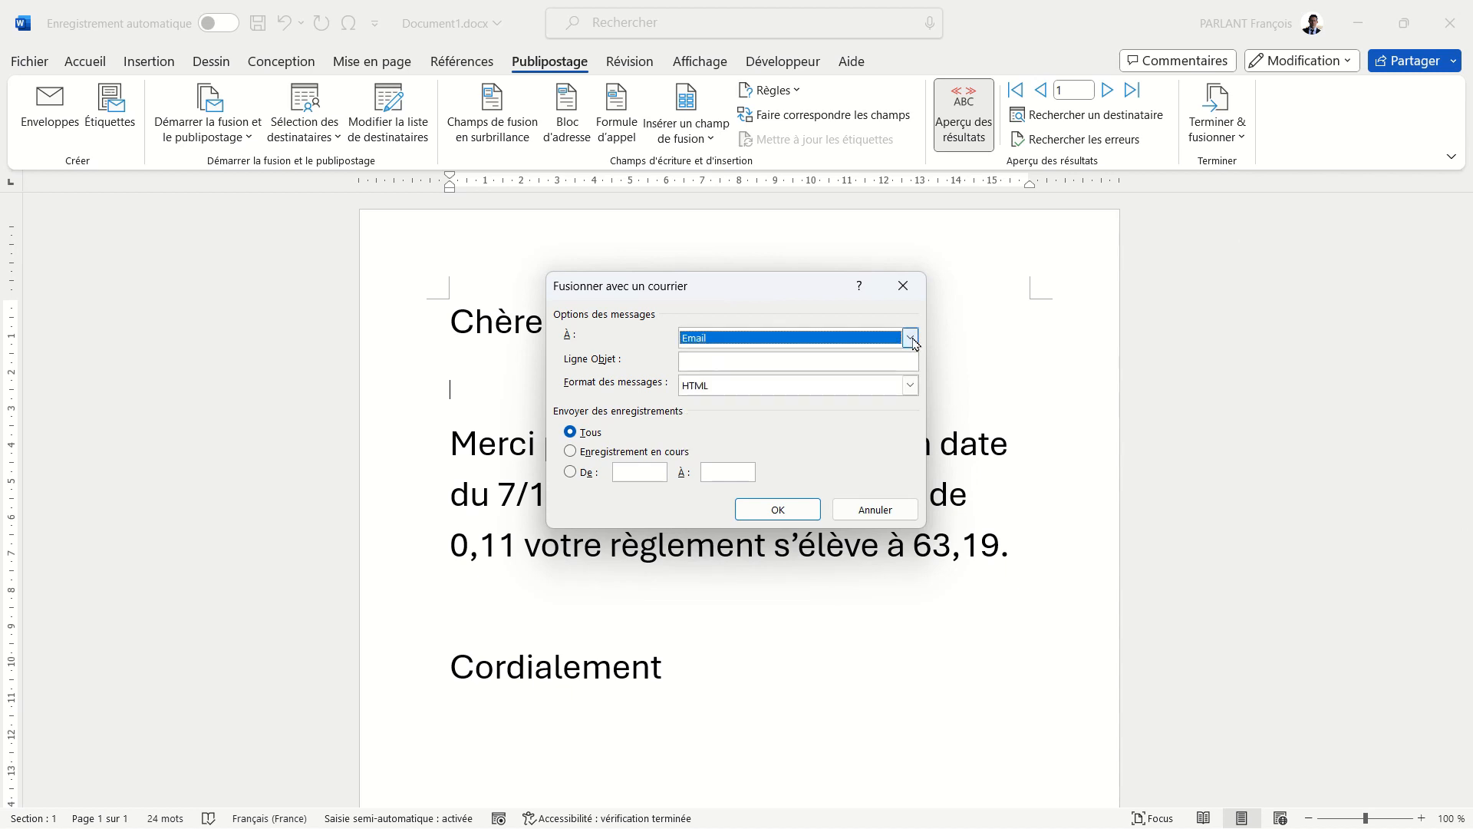
click(850, 364)
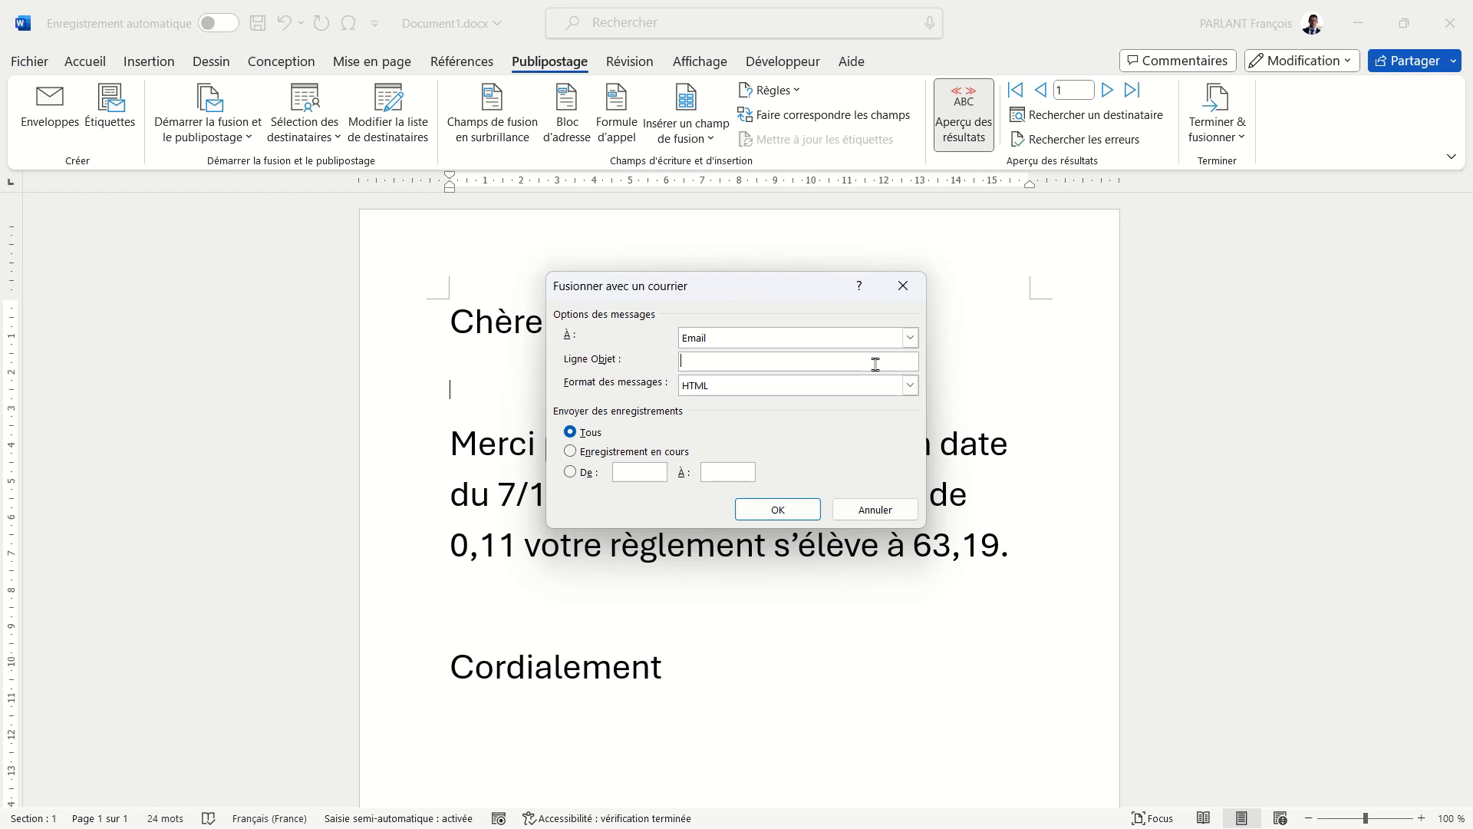
click(911, 386)
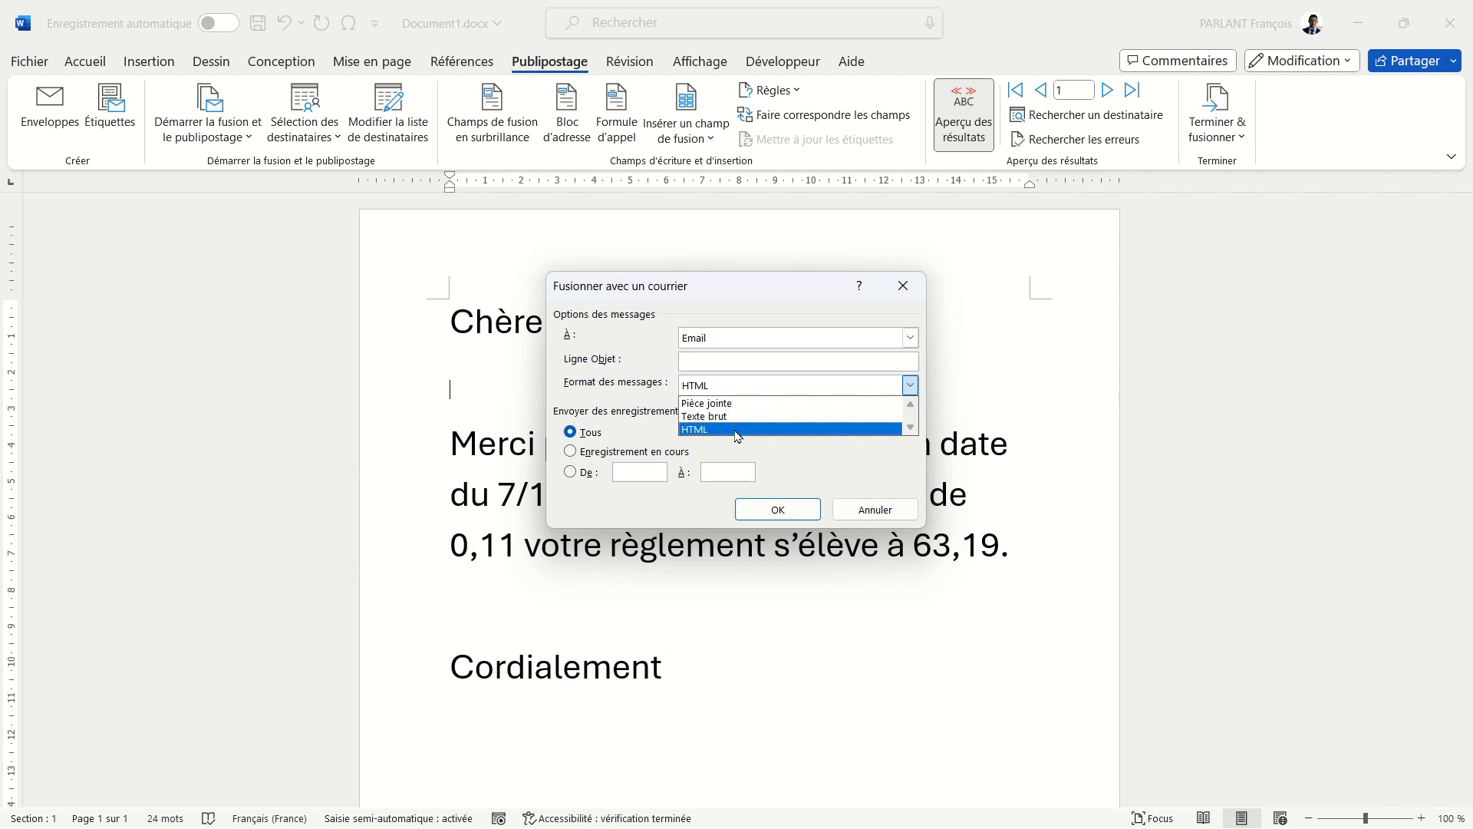
click(737, 436)
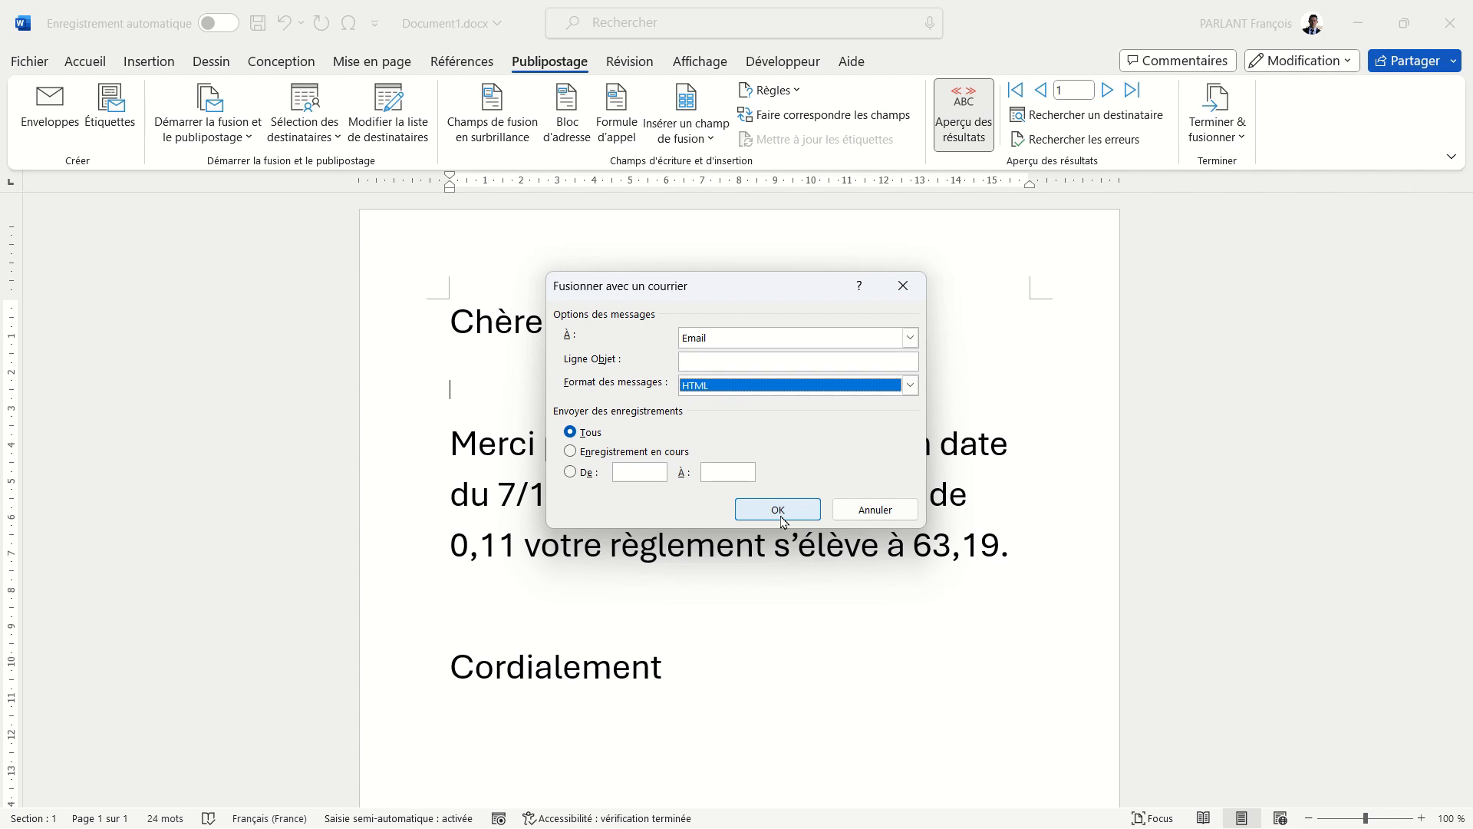
click(875, 510)
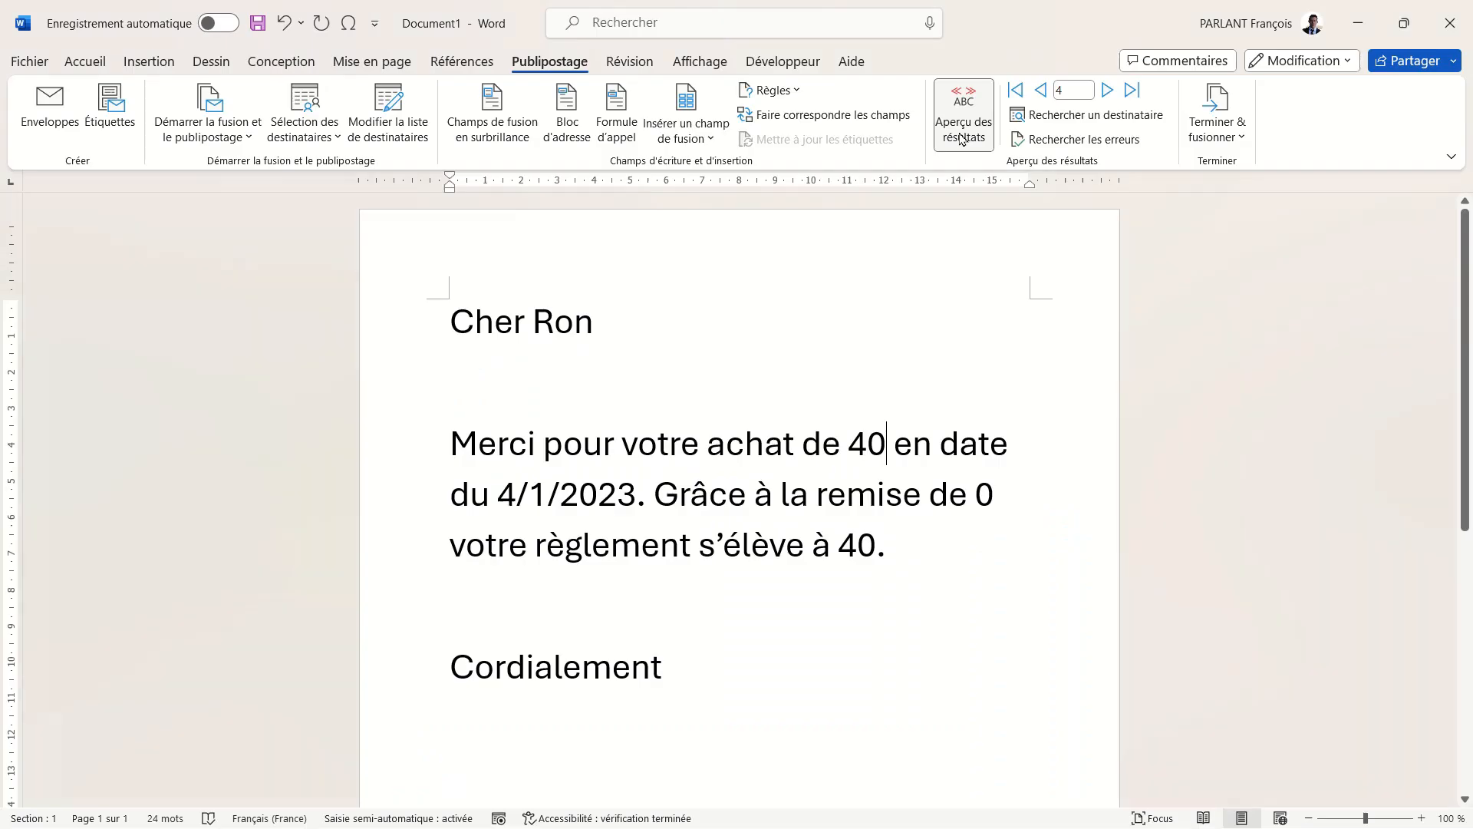
- Examine the field code of the Date merge field in the letter without changing it
right_click(588, 496)
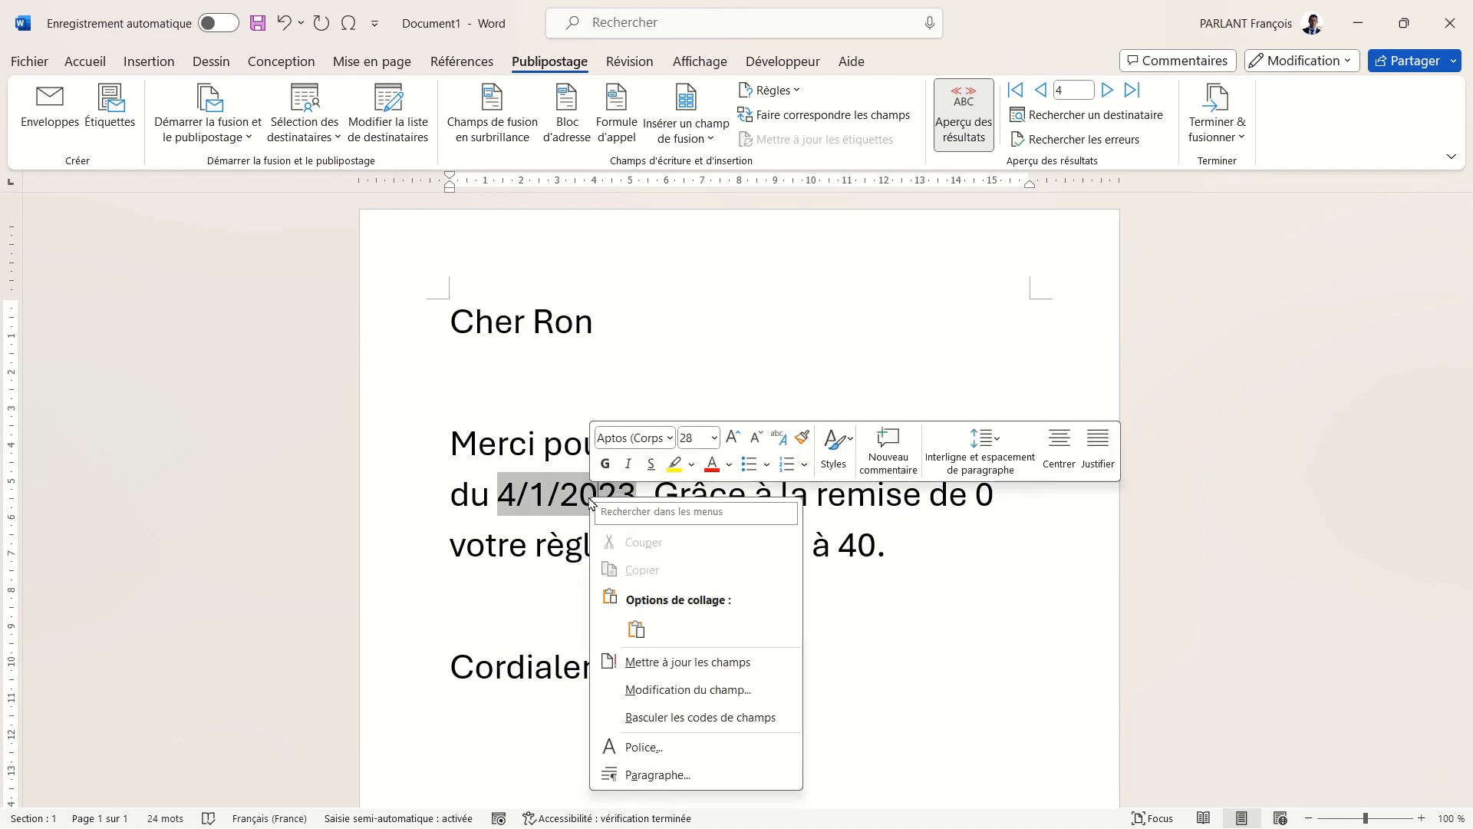
click(685, 691)
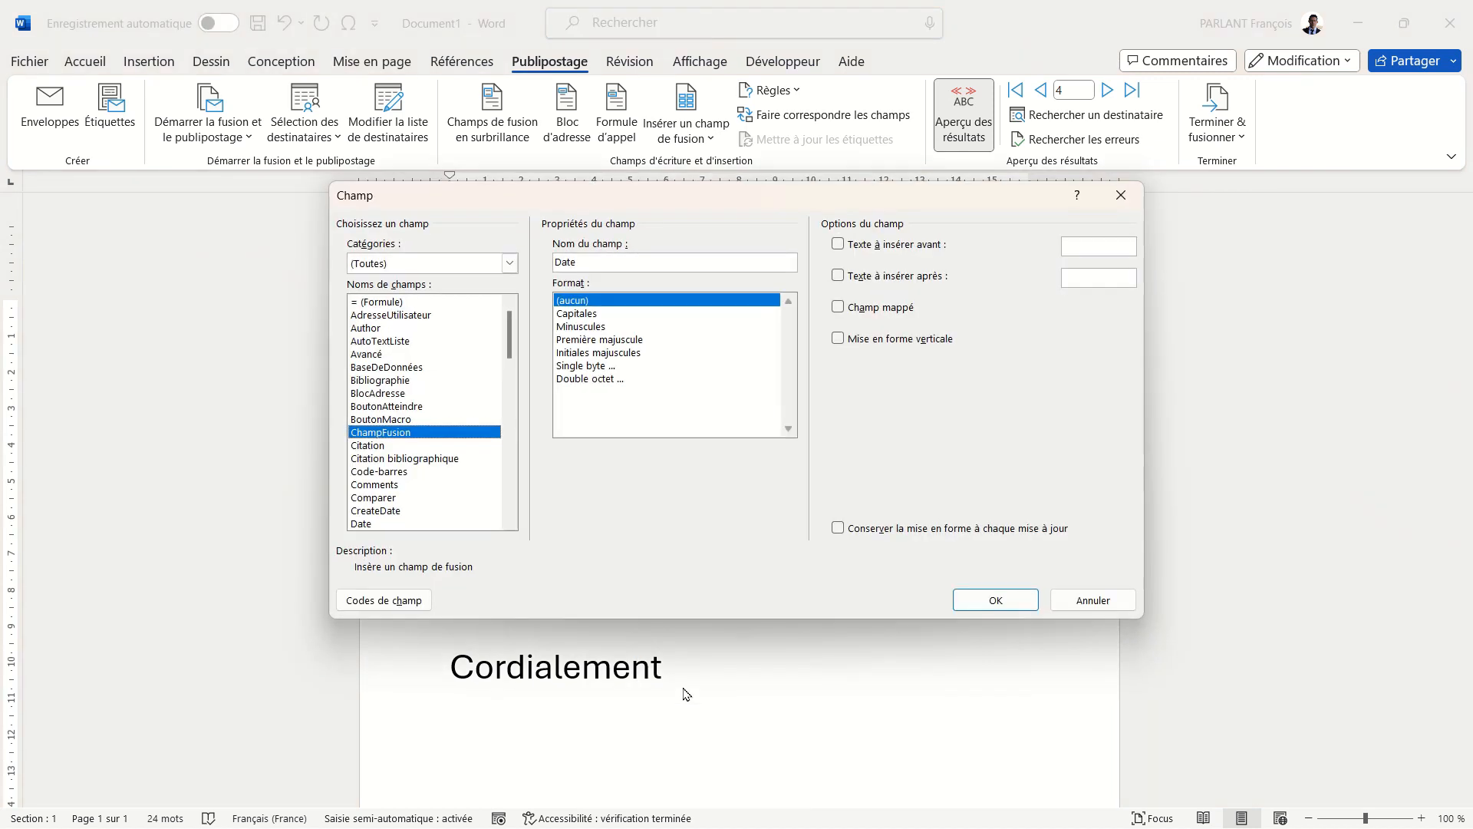
click(408, 607)
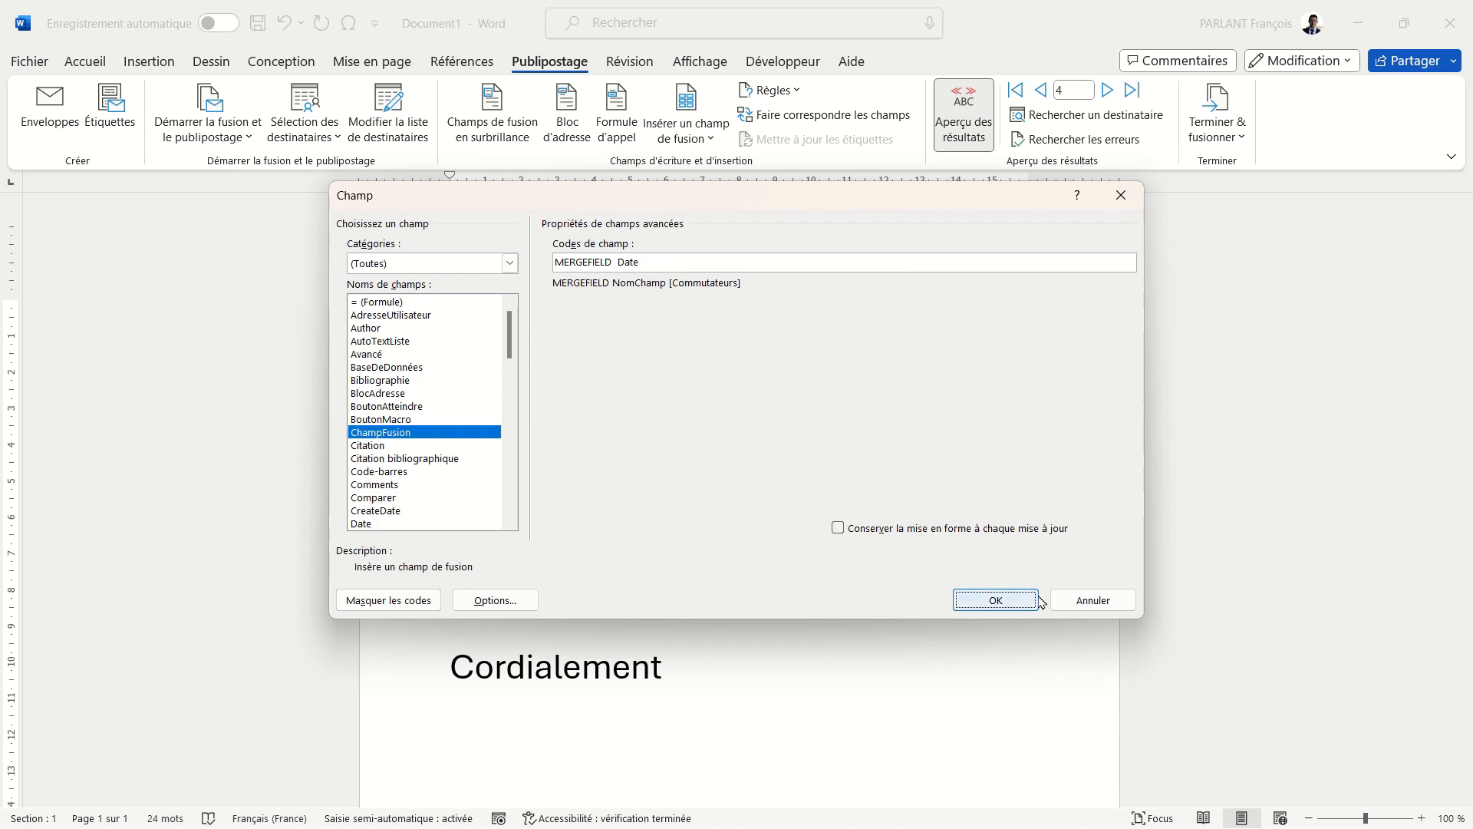
click(1072, 599)
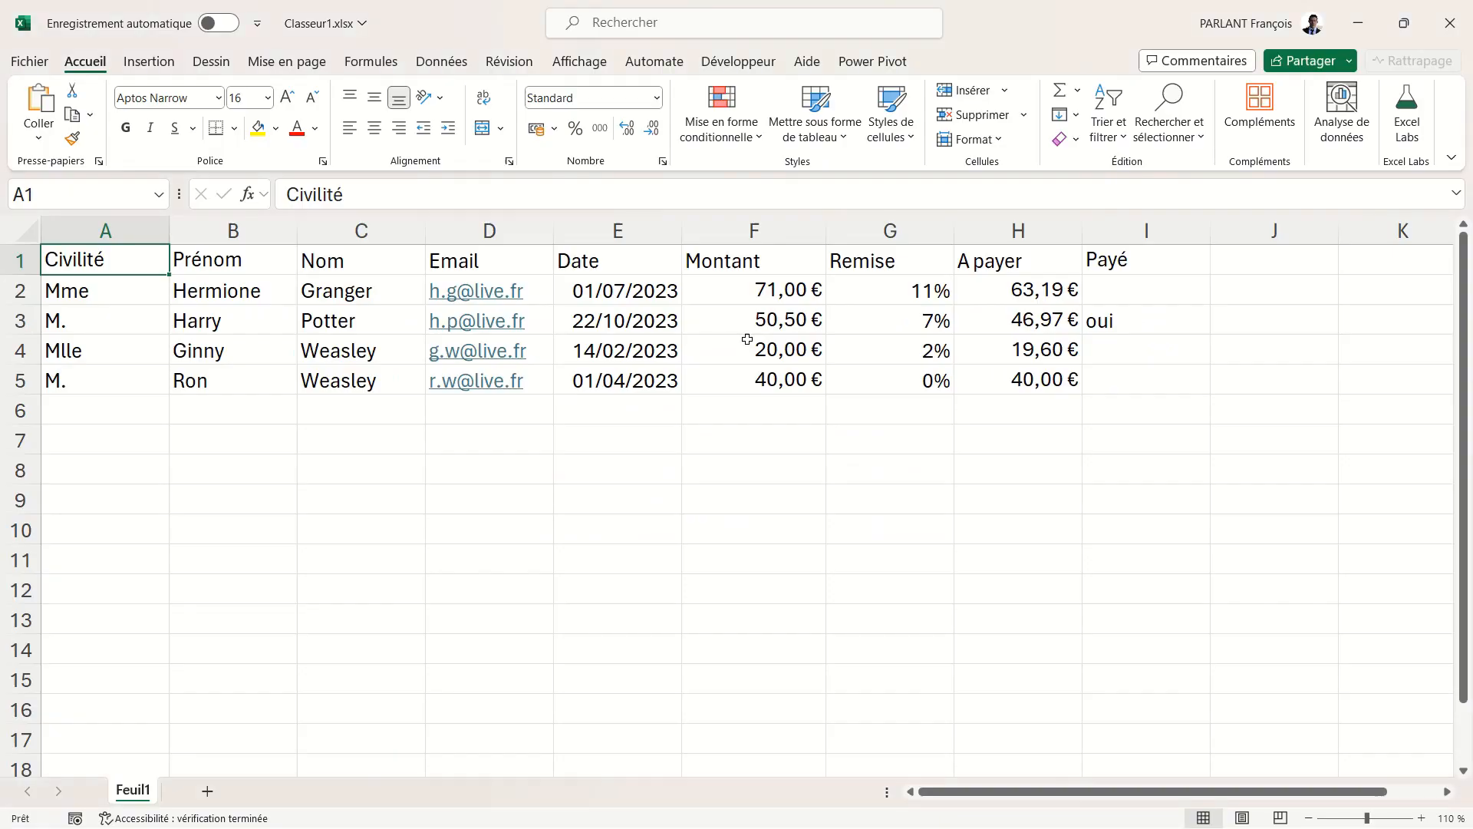
- Insert a new column before Montant in the customer worksheet and give it the header "Date Texte"
click(771, 232)
right_click(772, 236)
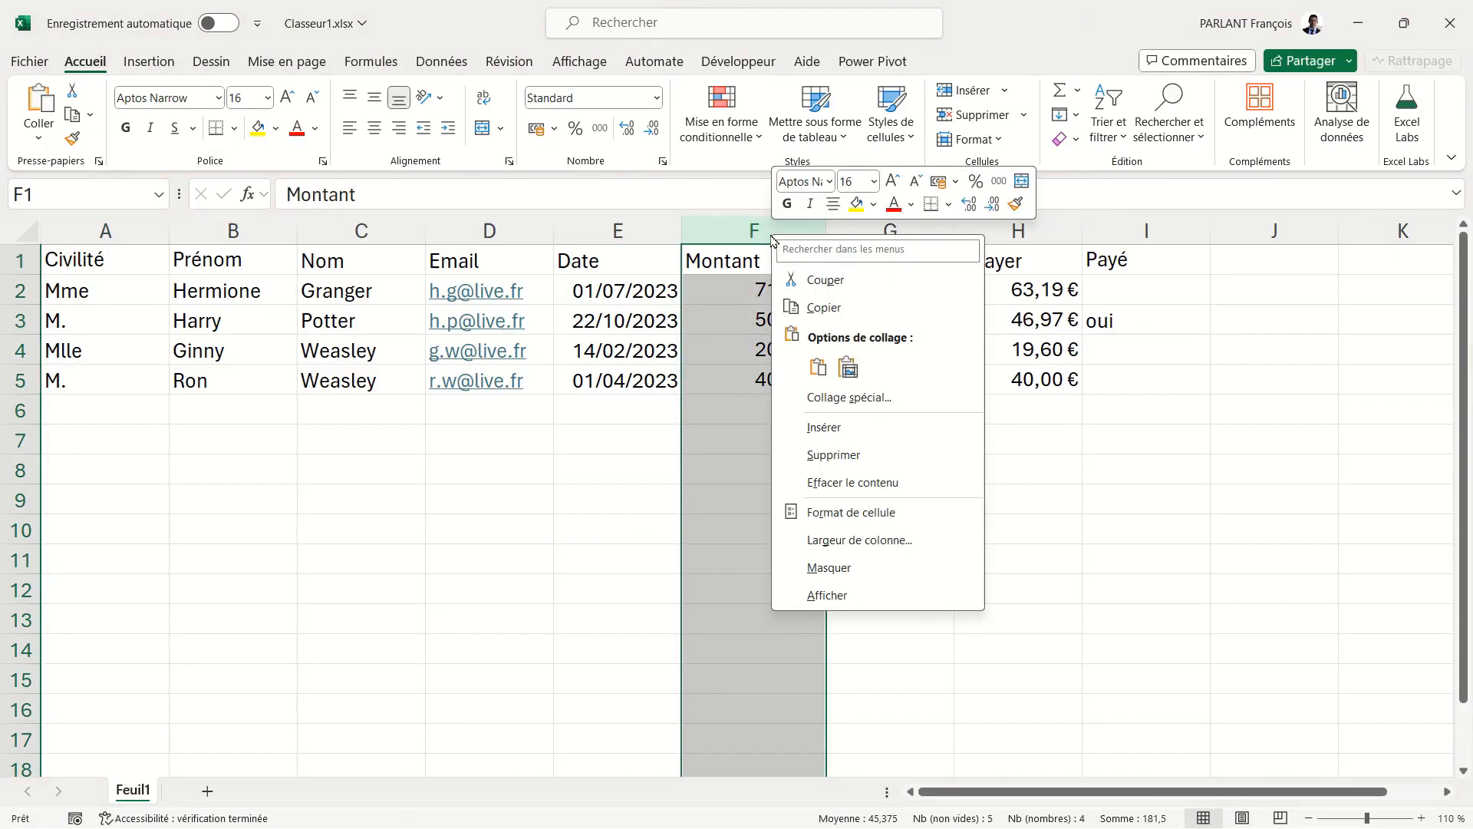
click(833, 426)
click(740, 265)
text(Date Texte)
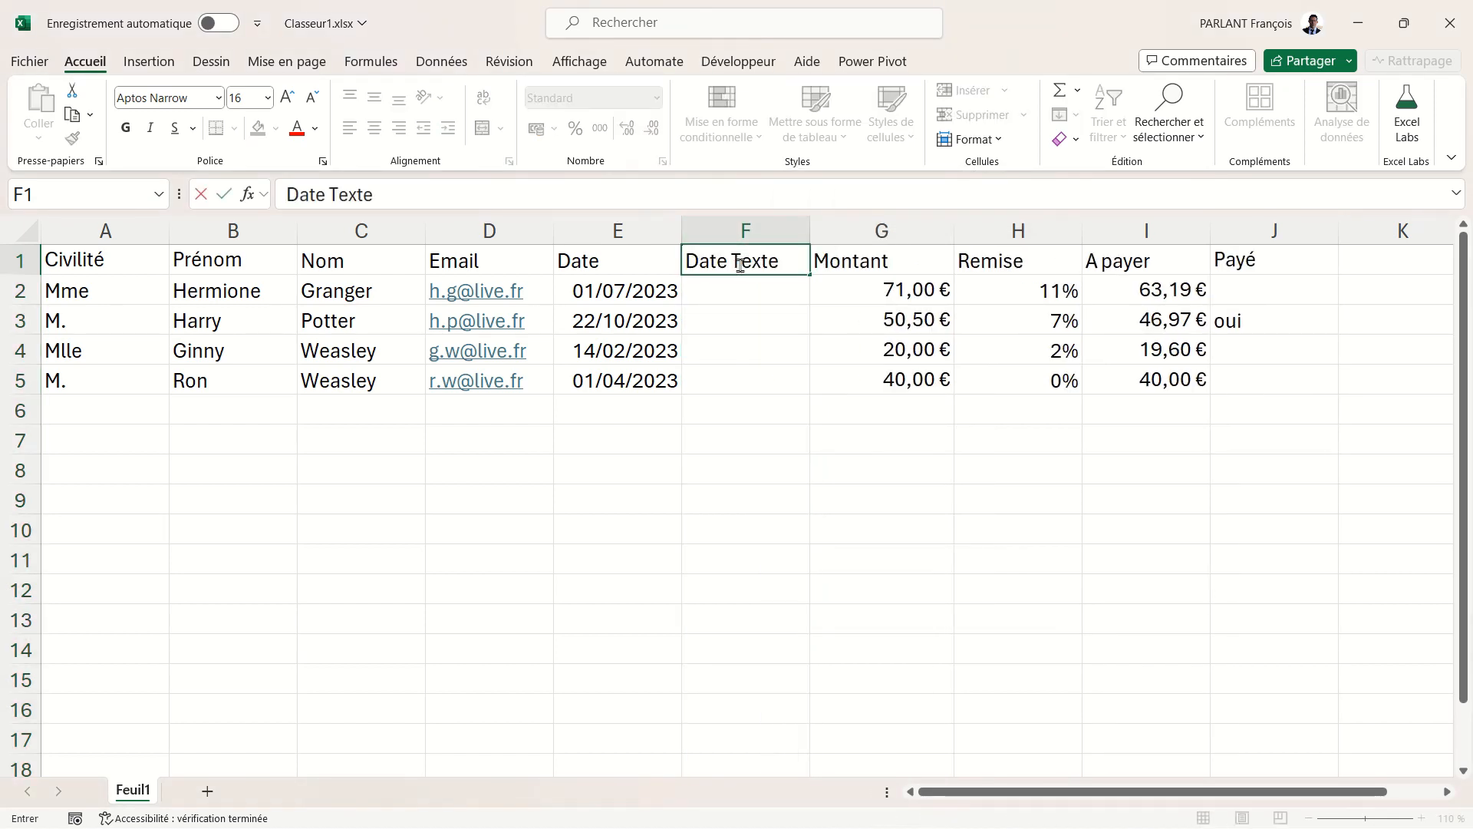
key(Return)
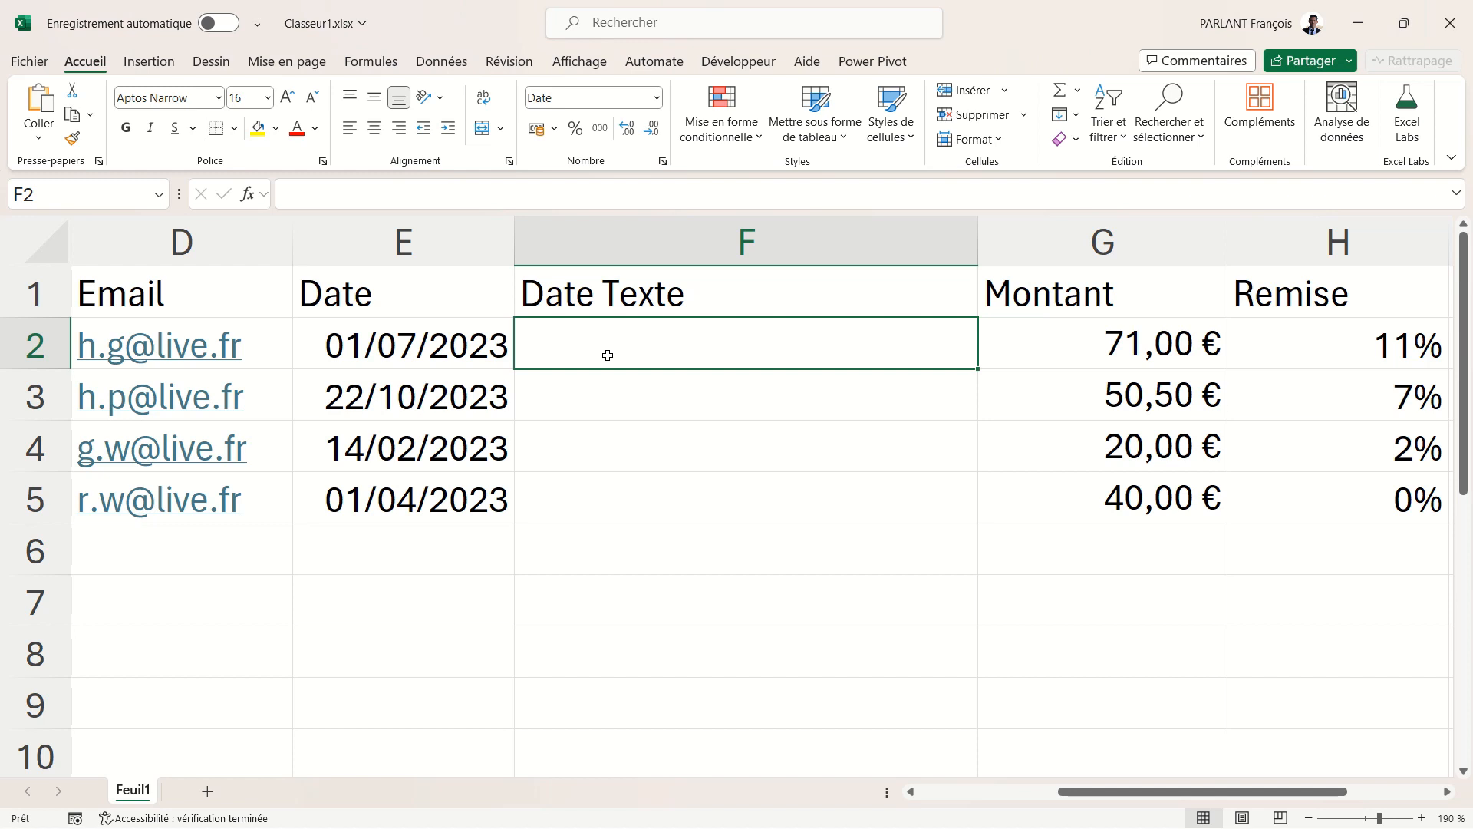
- Enter =TEXTE(E2;"jj/mm/aaaa") in F2 and fill the formula down to F5
text(=TEX)
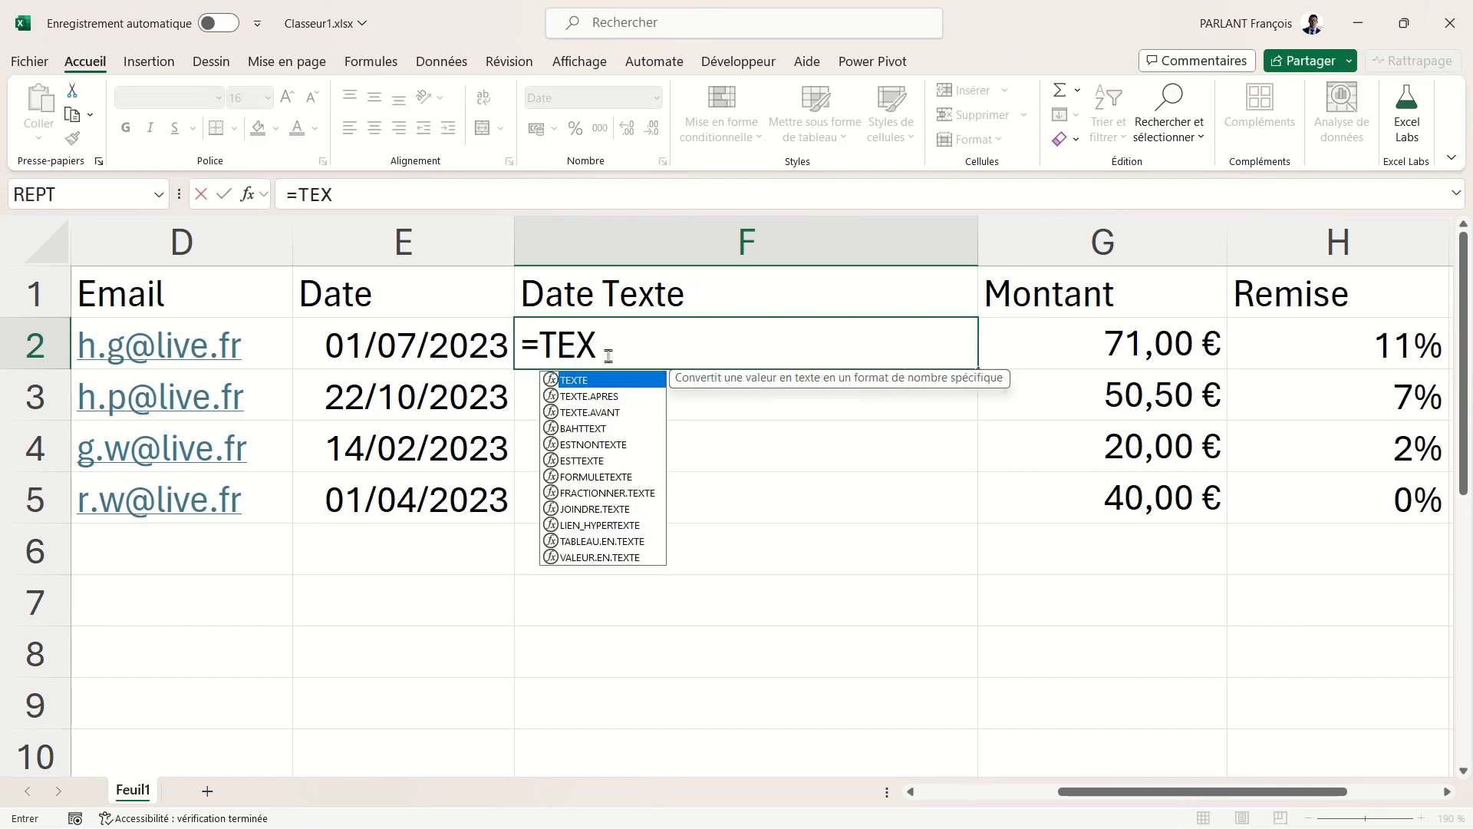
text(TE()
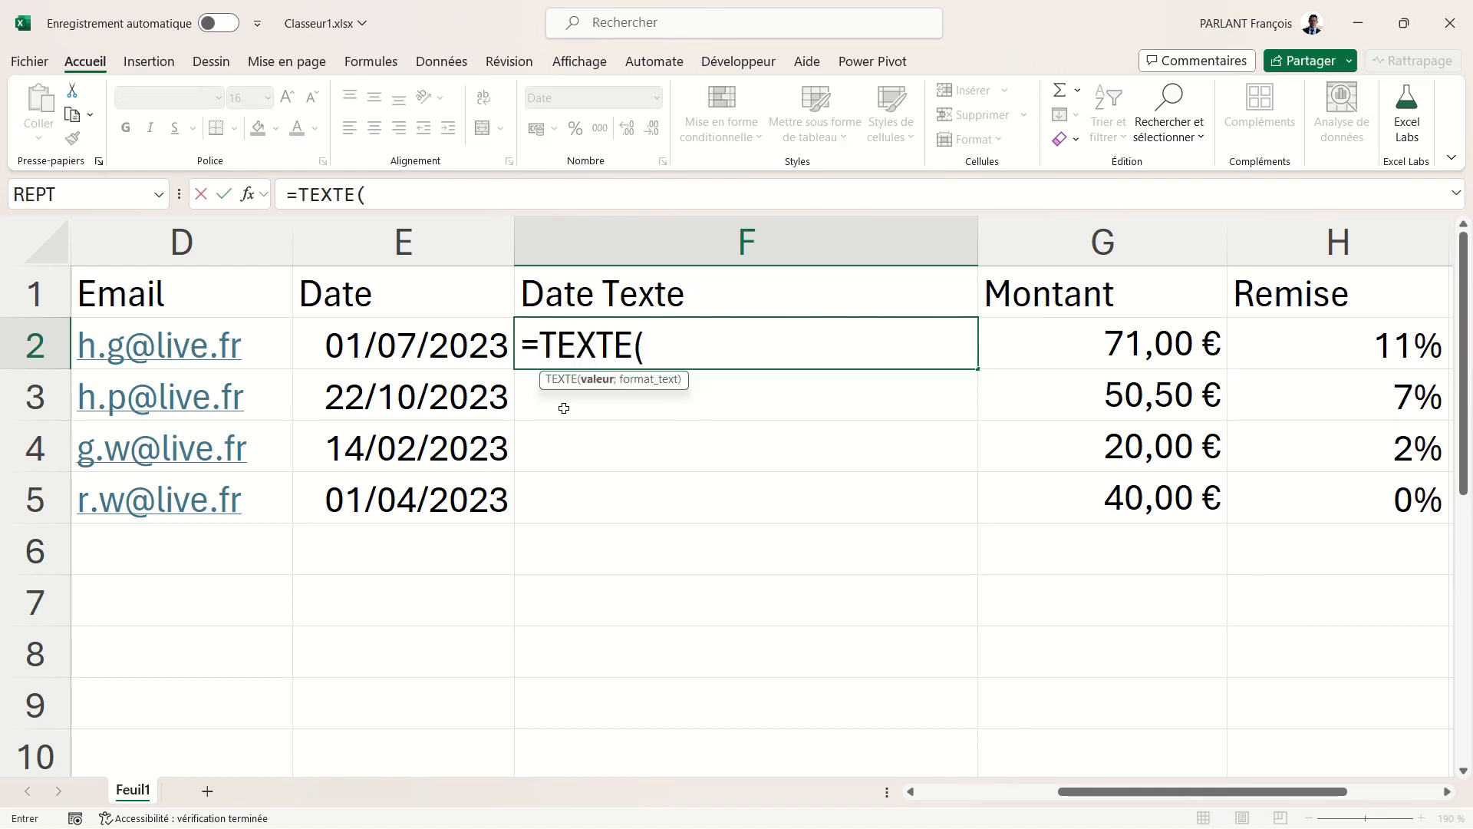
click(390, 334)
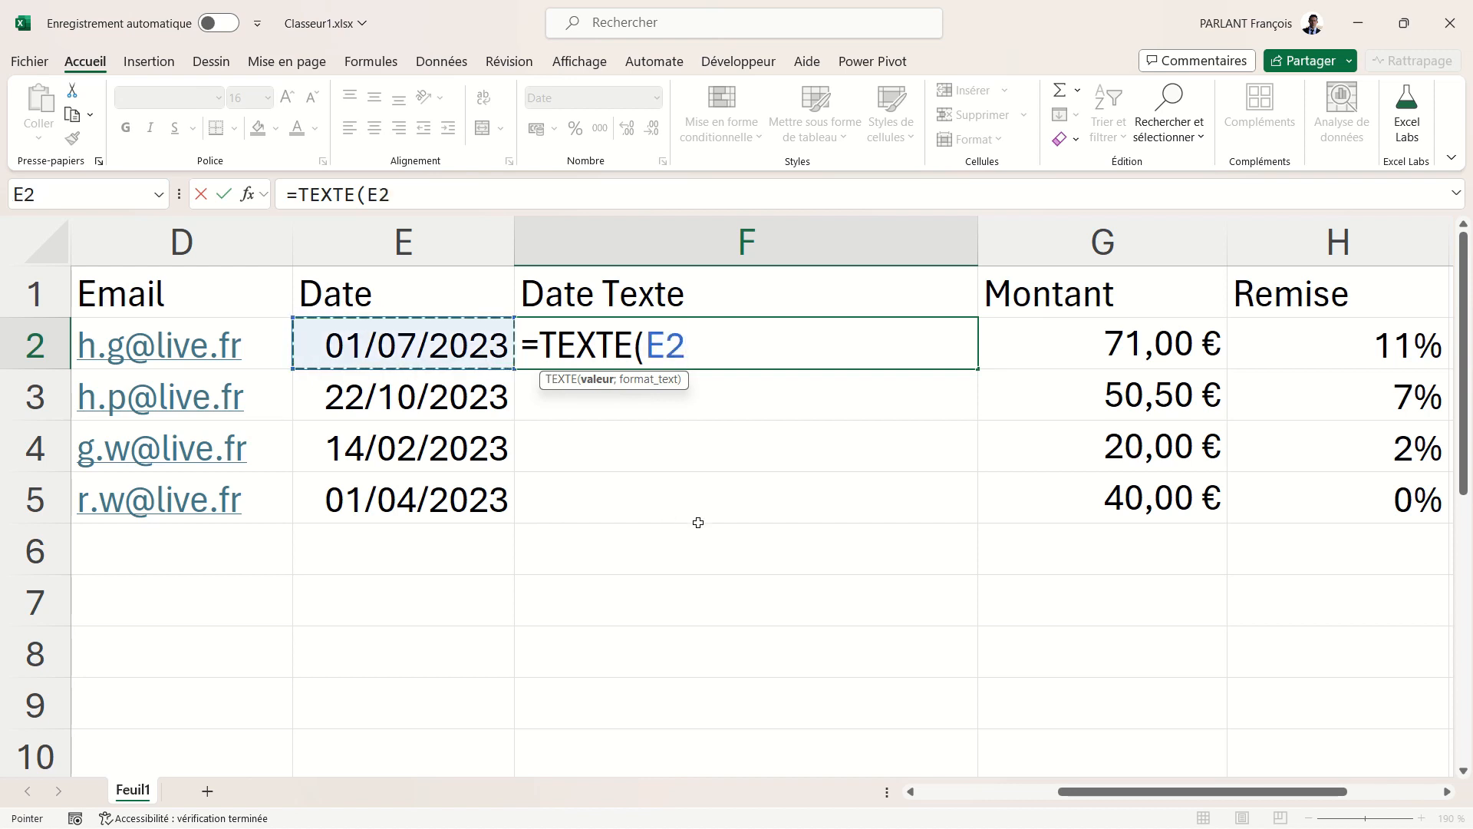
text(;)
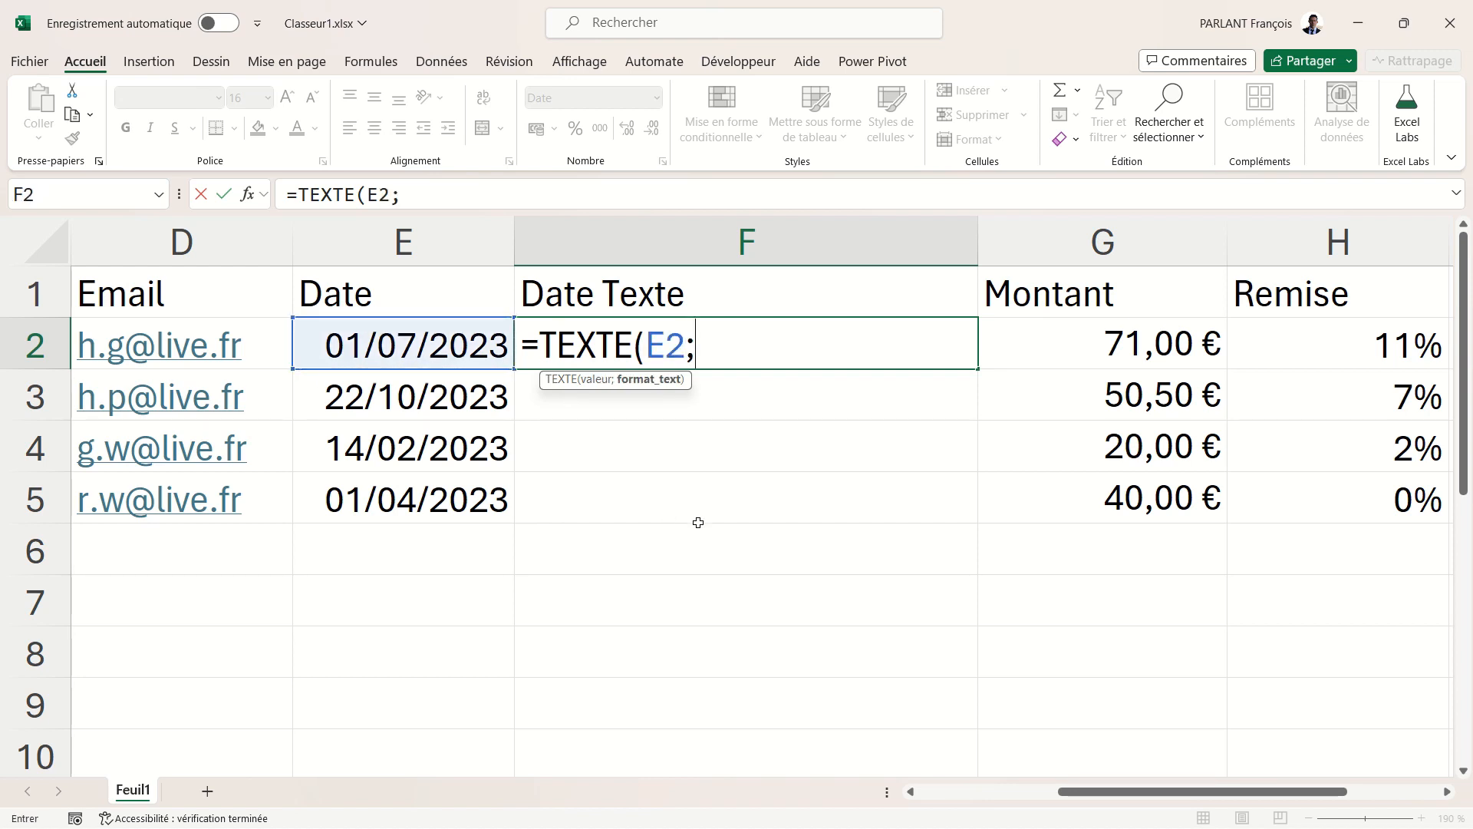
text("jj/)
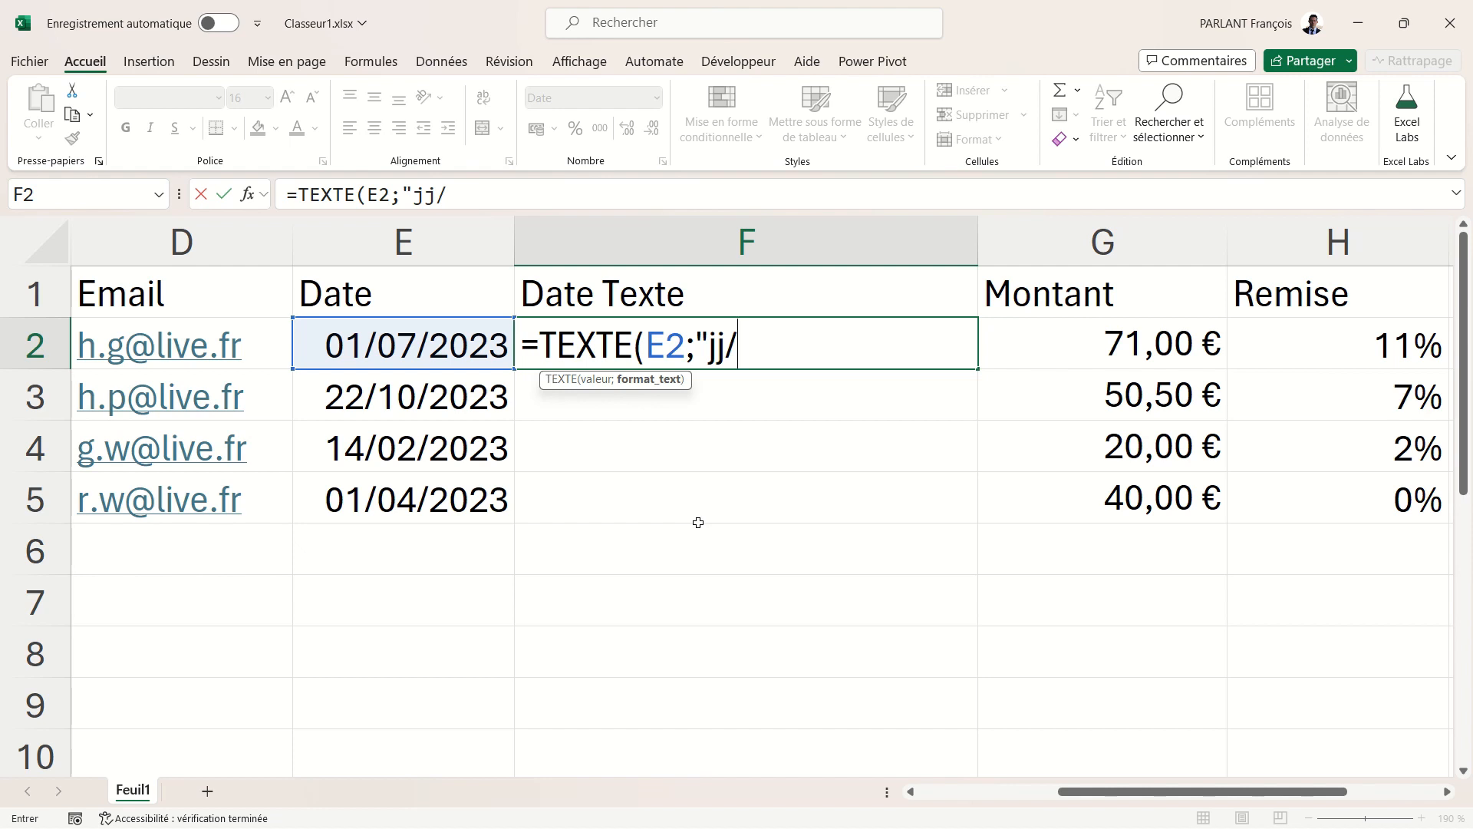
text(mm/)
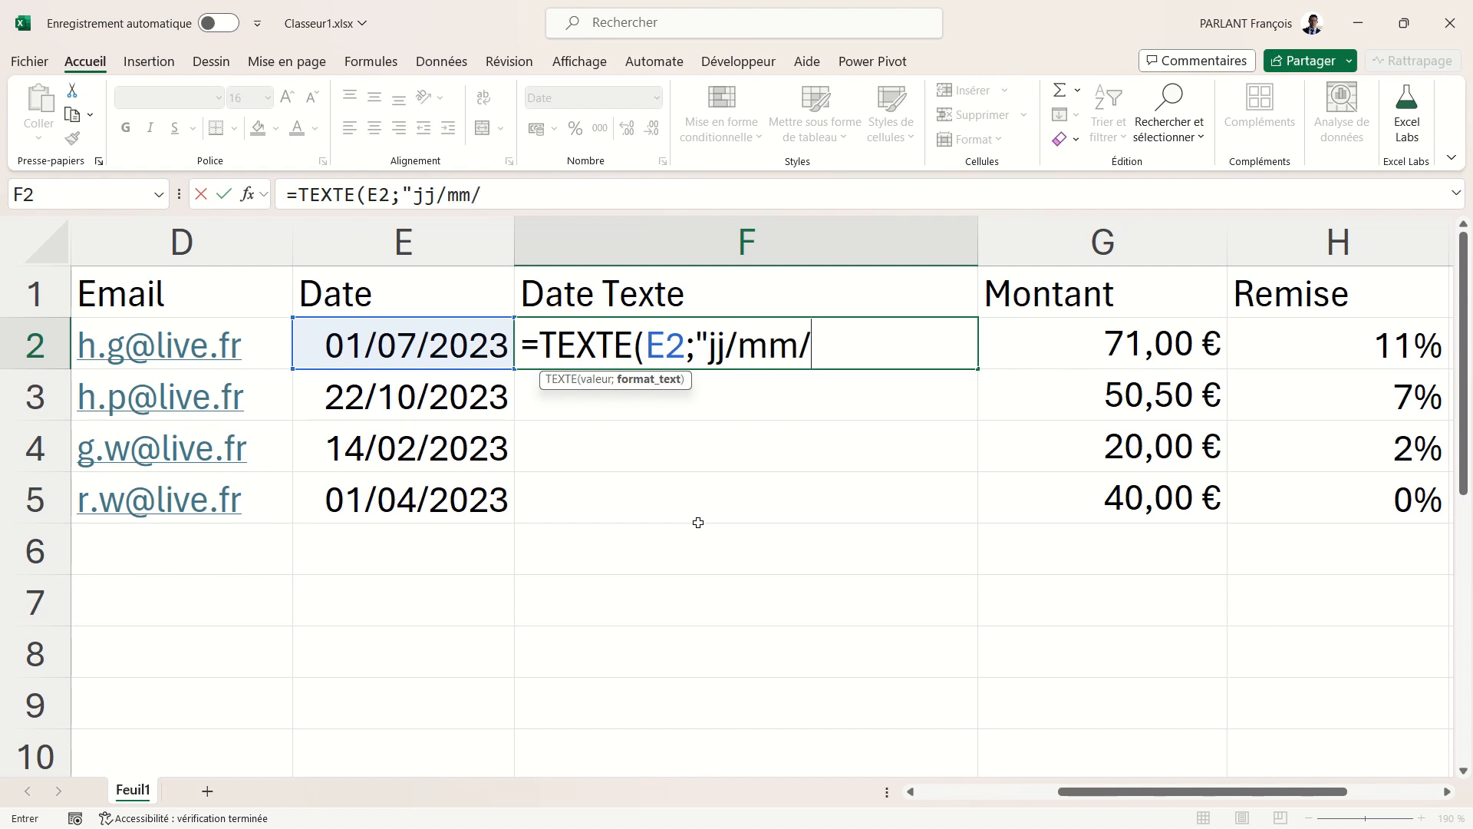
text(aaaa)
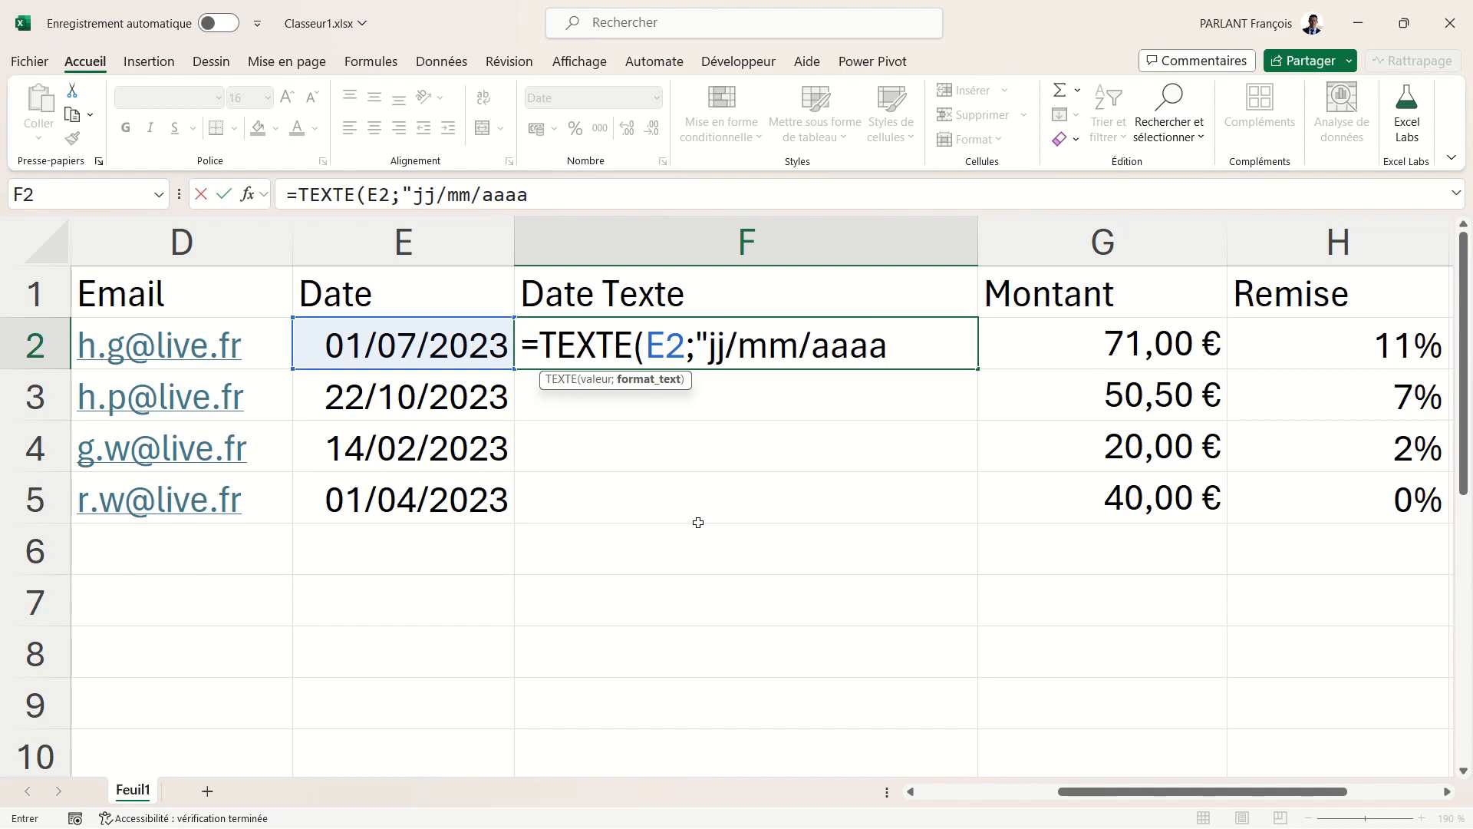
text("))
key(Return)
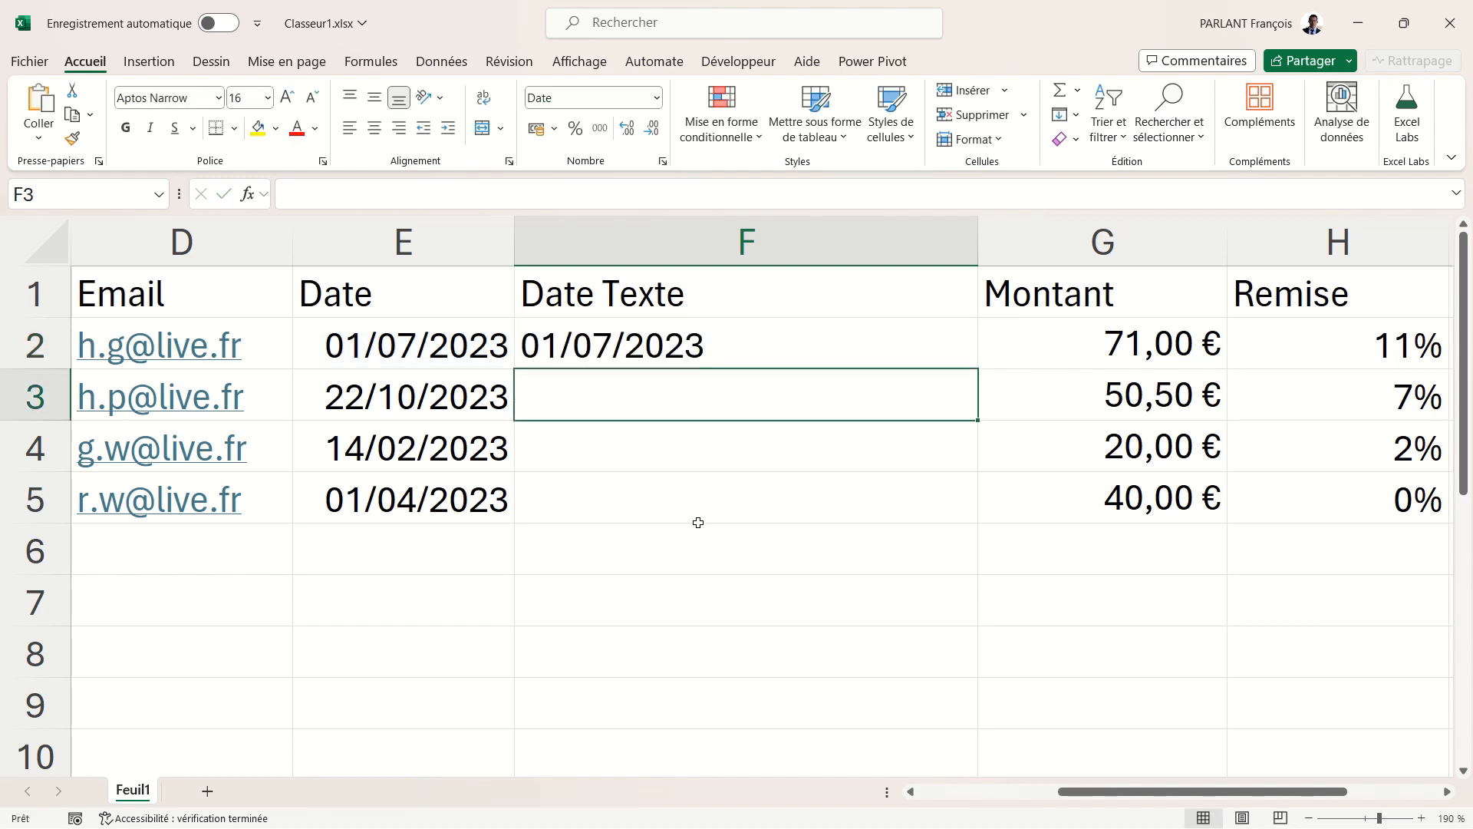
click(634, 347)
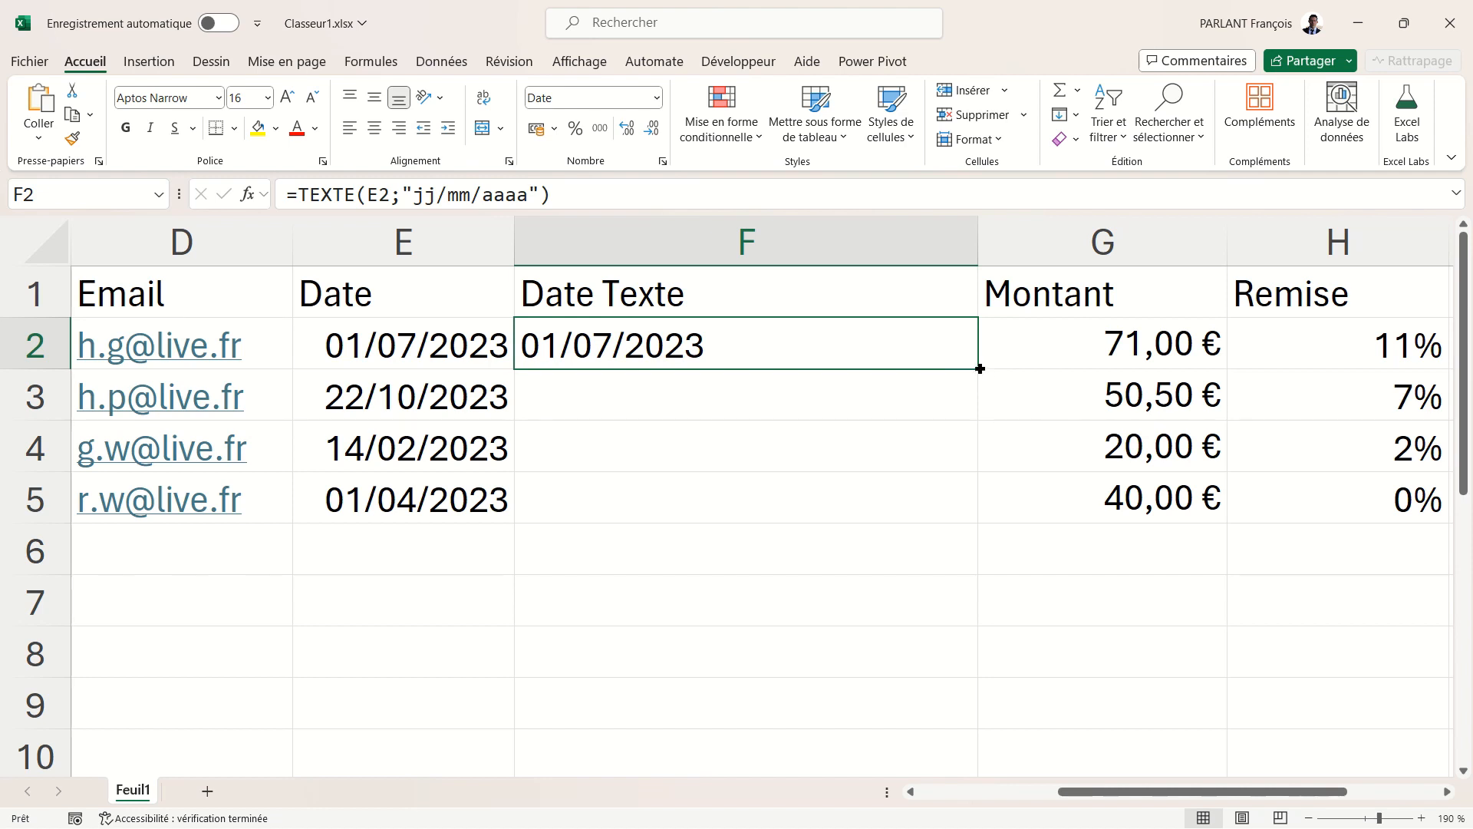
drag(980, 368, 977, 517)
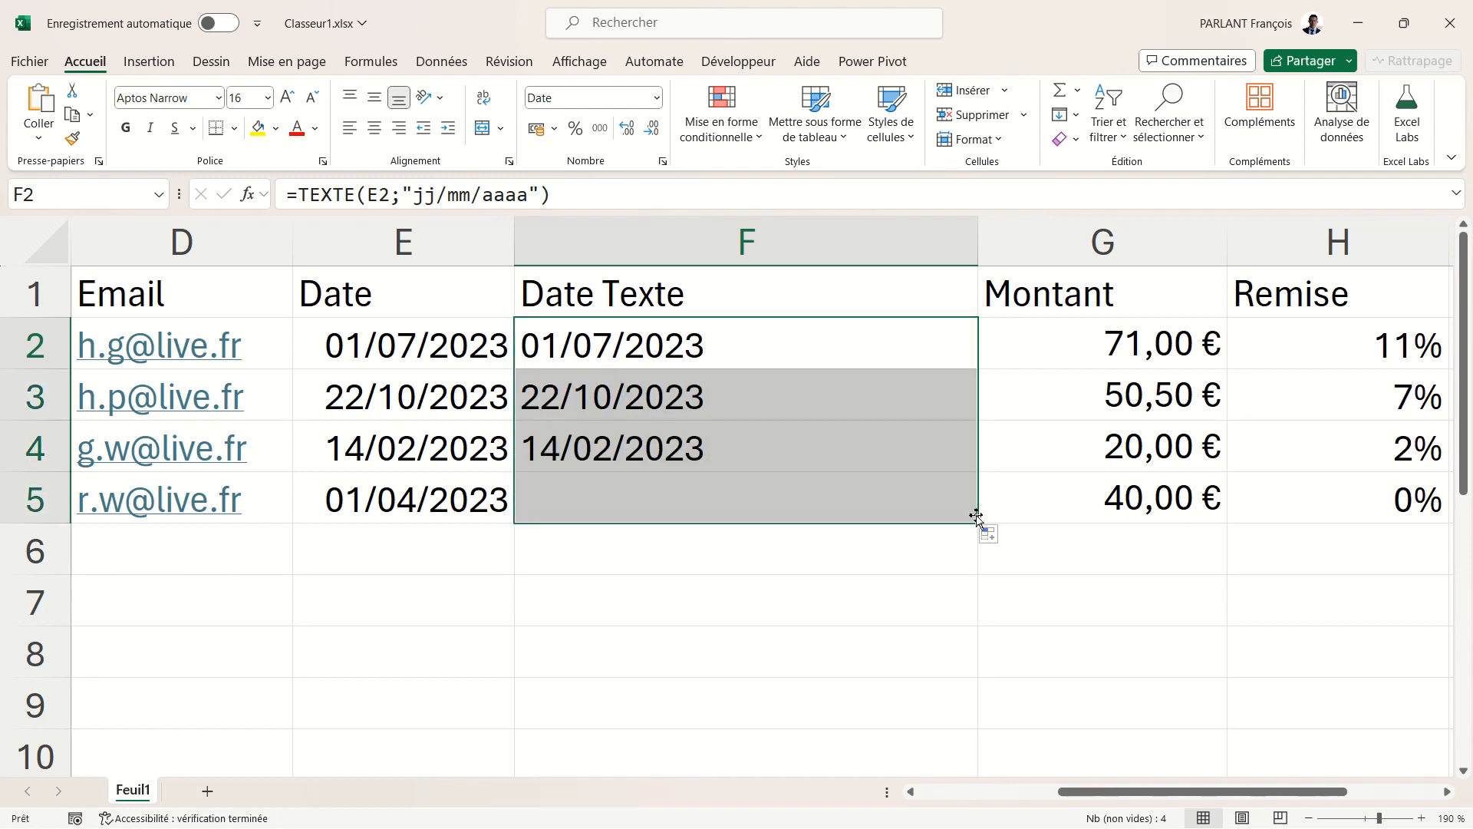
- Change the date in E4 to 15/02/2023 and check the matching text date in column F
click(384, 460)
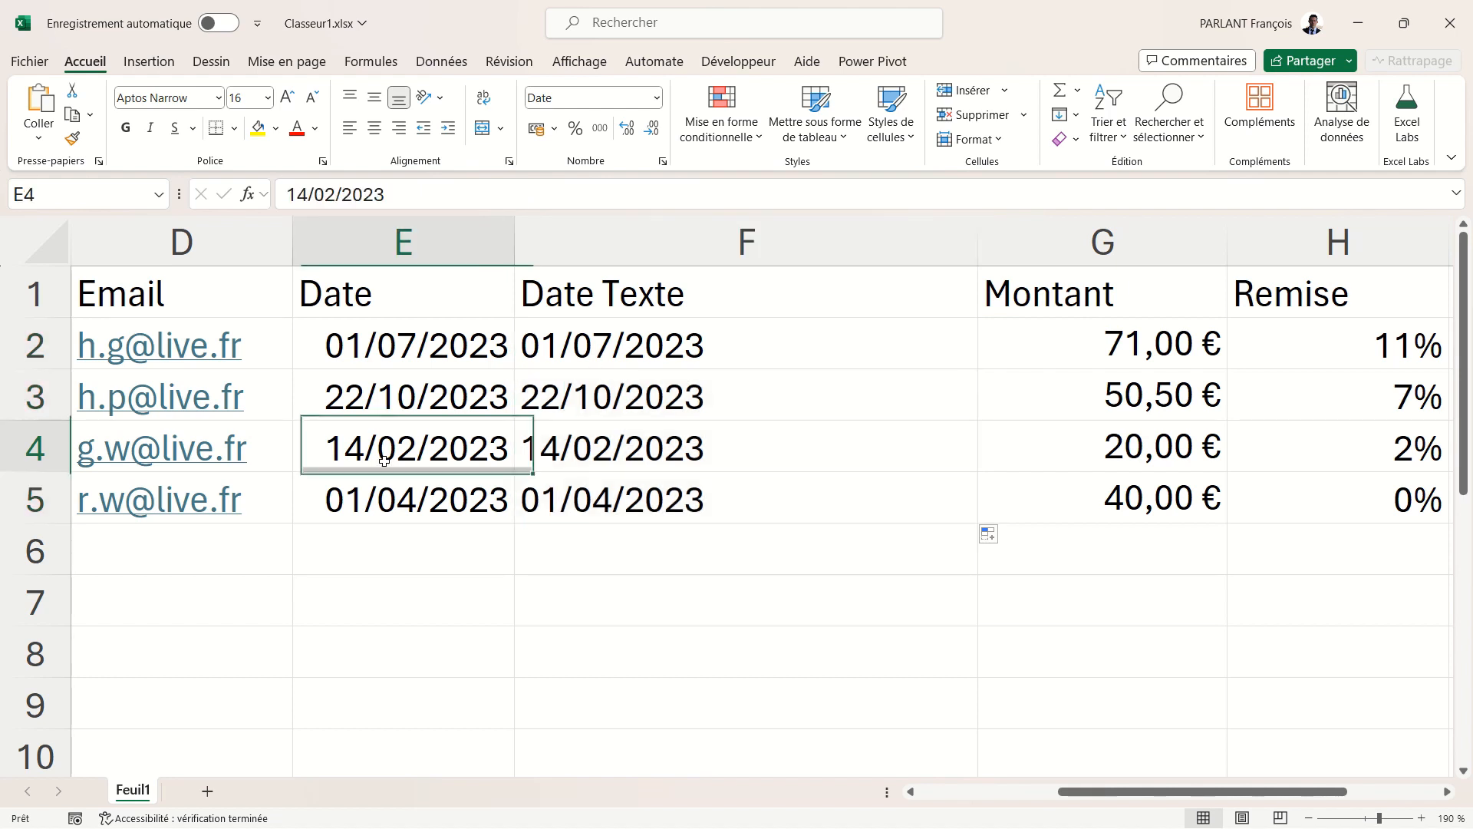
click(307, 201)
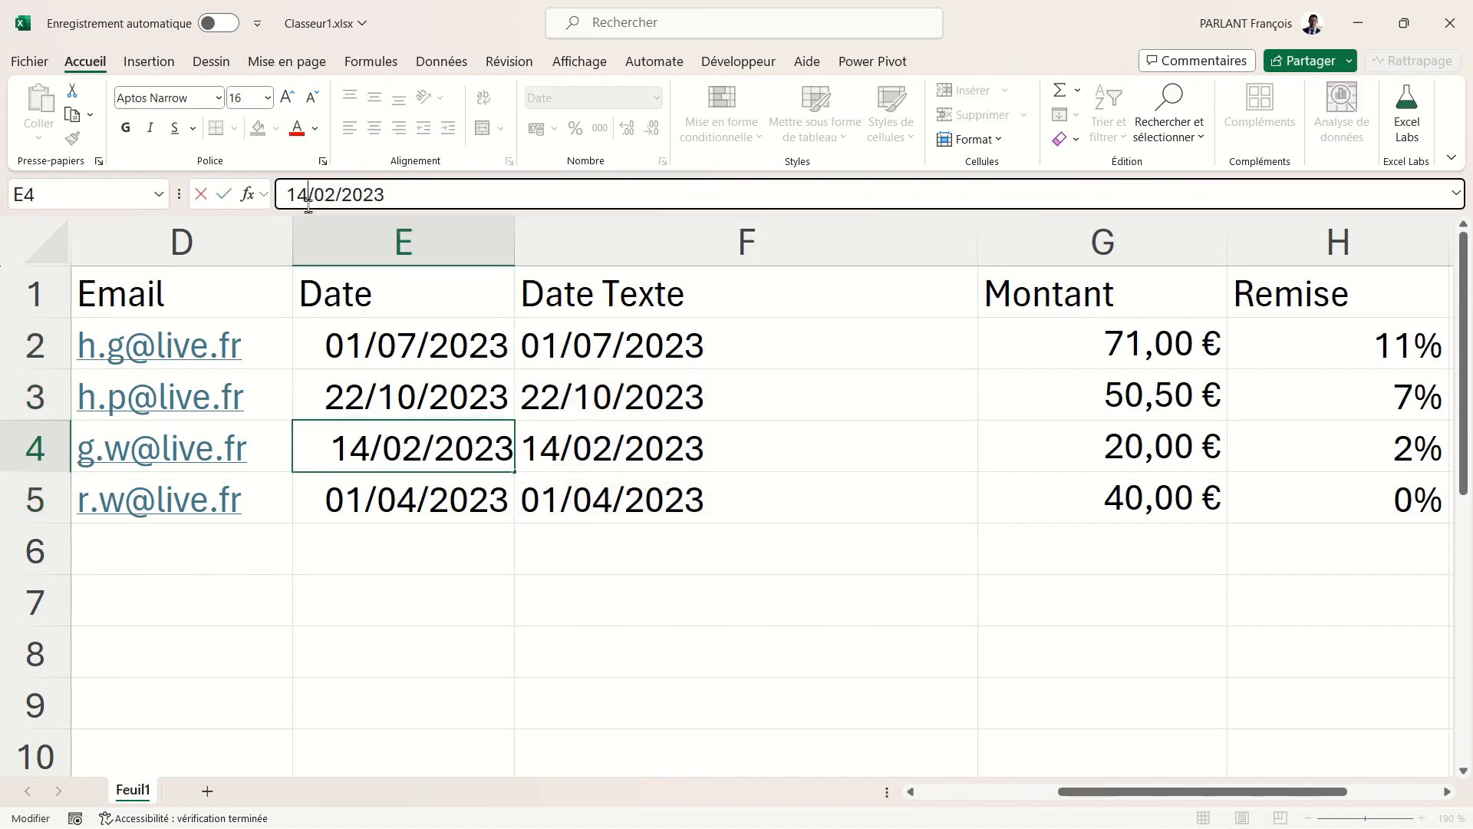
key(BackSpace)
text(5)
key(Return)
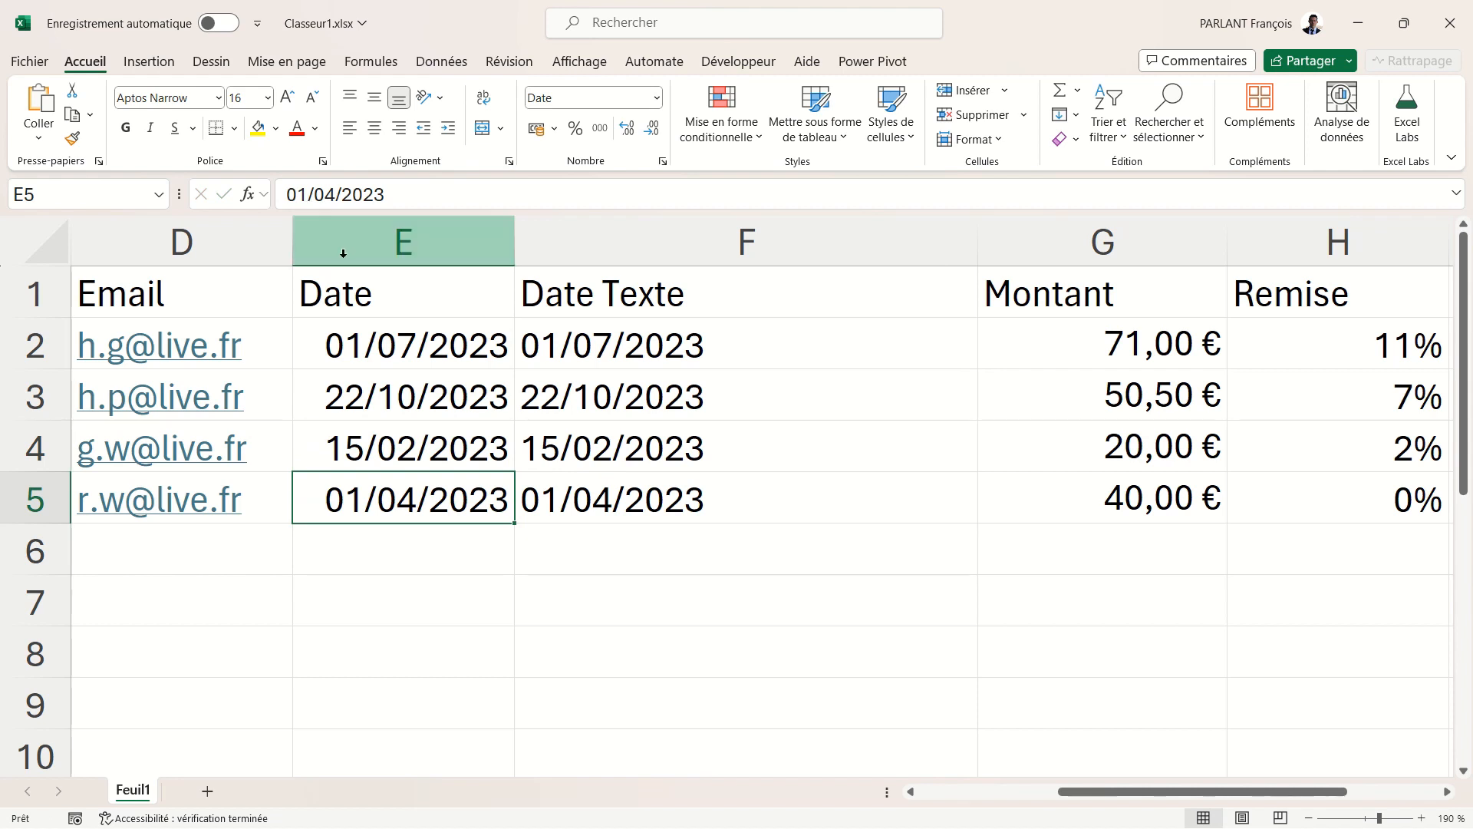
click(708, 455)
click(399, 461)
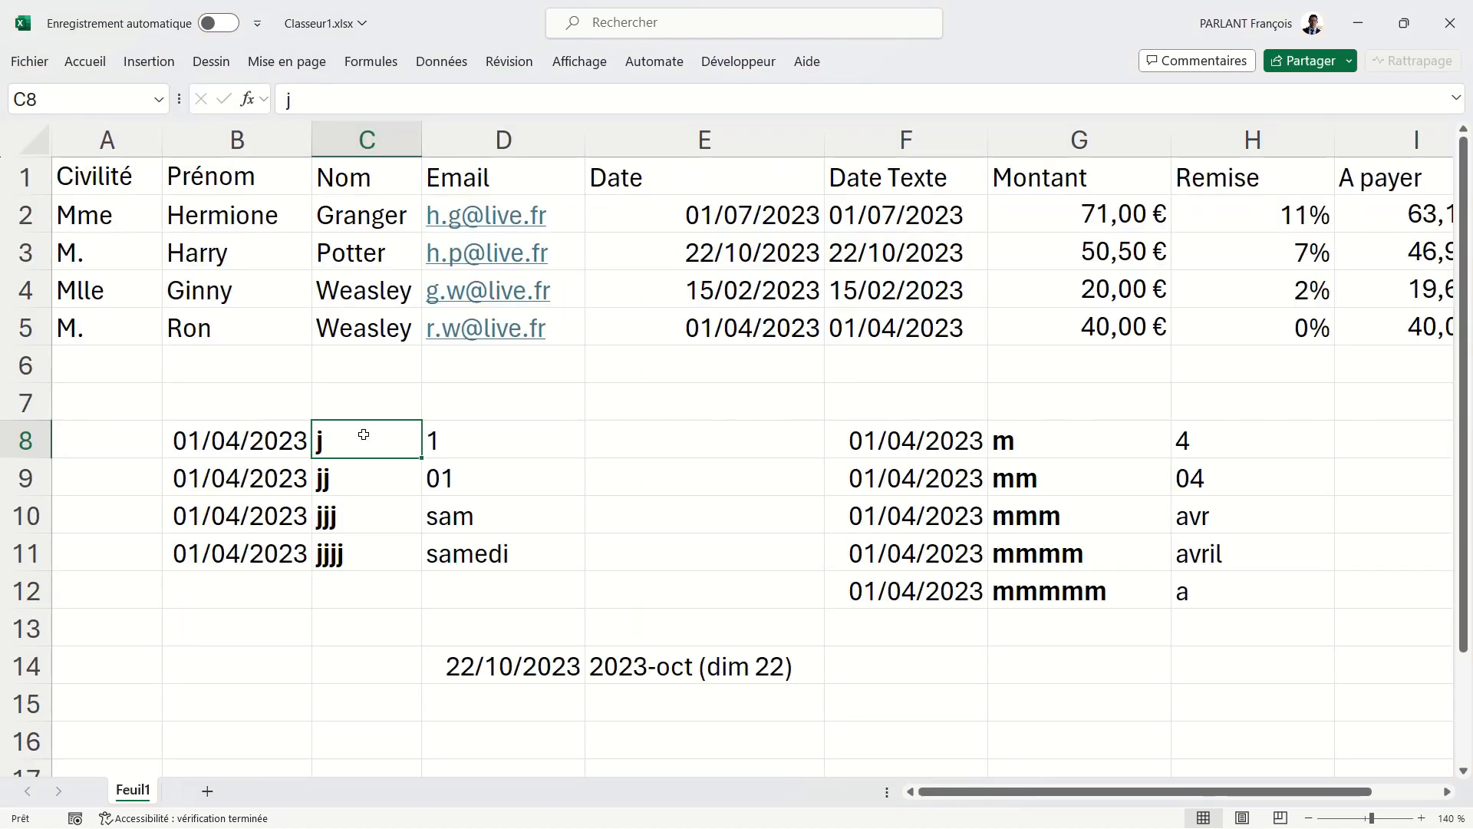
- Examine the day format codes j to jjjj, the month codes m to mmmmm, and the combined date format example in E14
drag(363, 434, 366, 546)
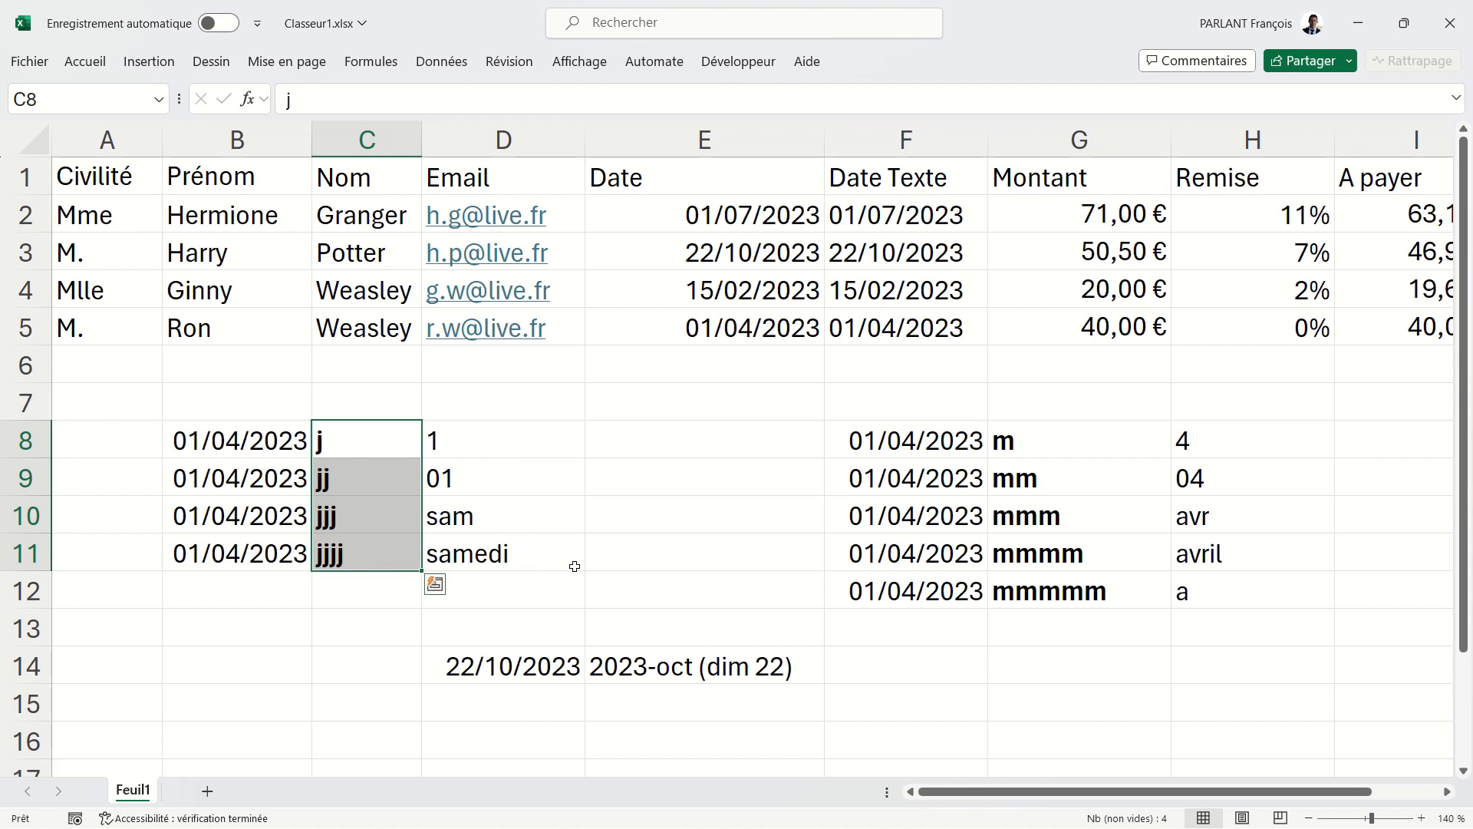
drag(1070, 447, 1071, 595)
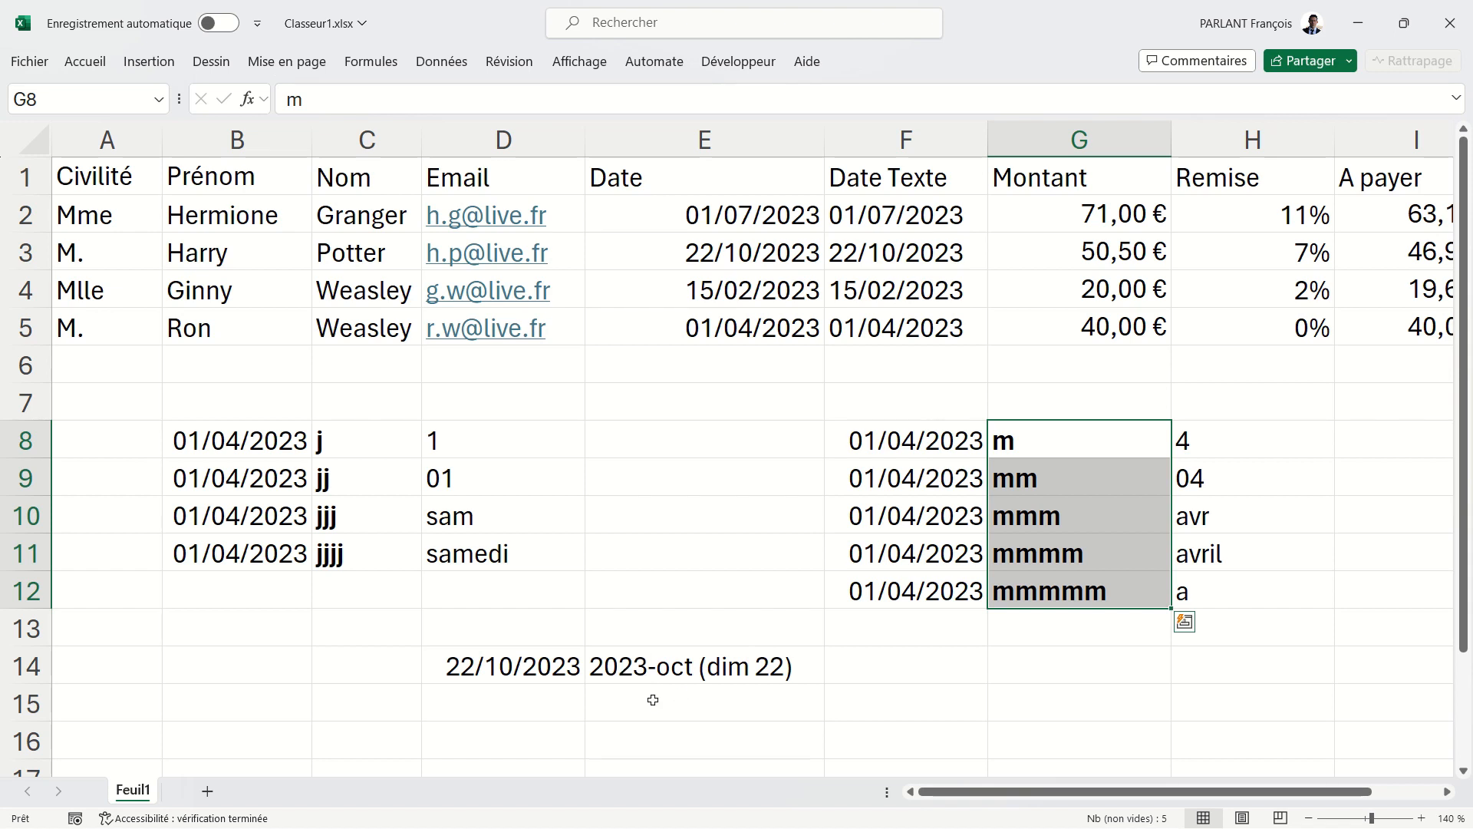
double_click(710, 667)
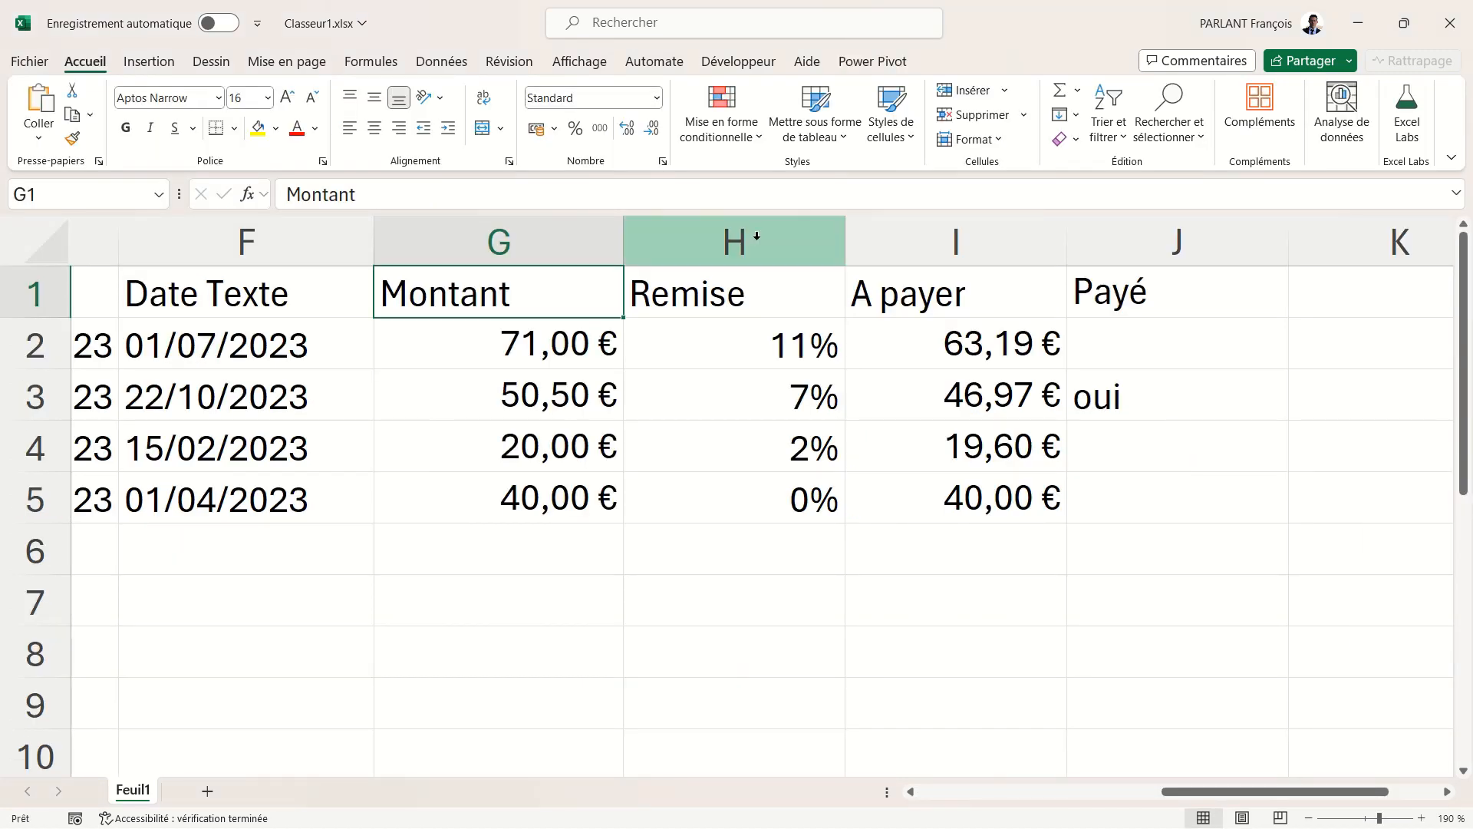
- Insert a new column before Remise and give it the header "Montant Texte"
right_click(757, 234)
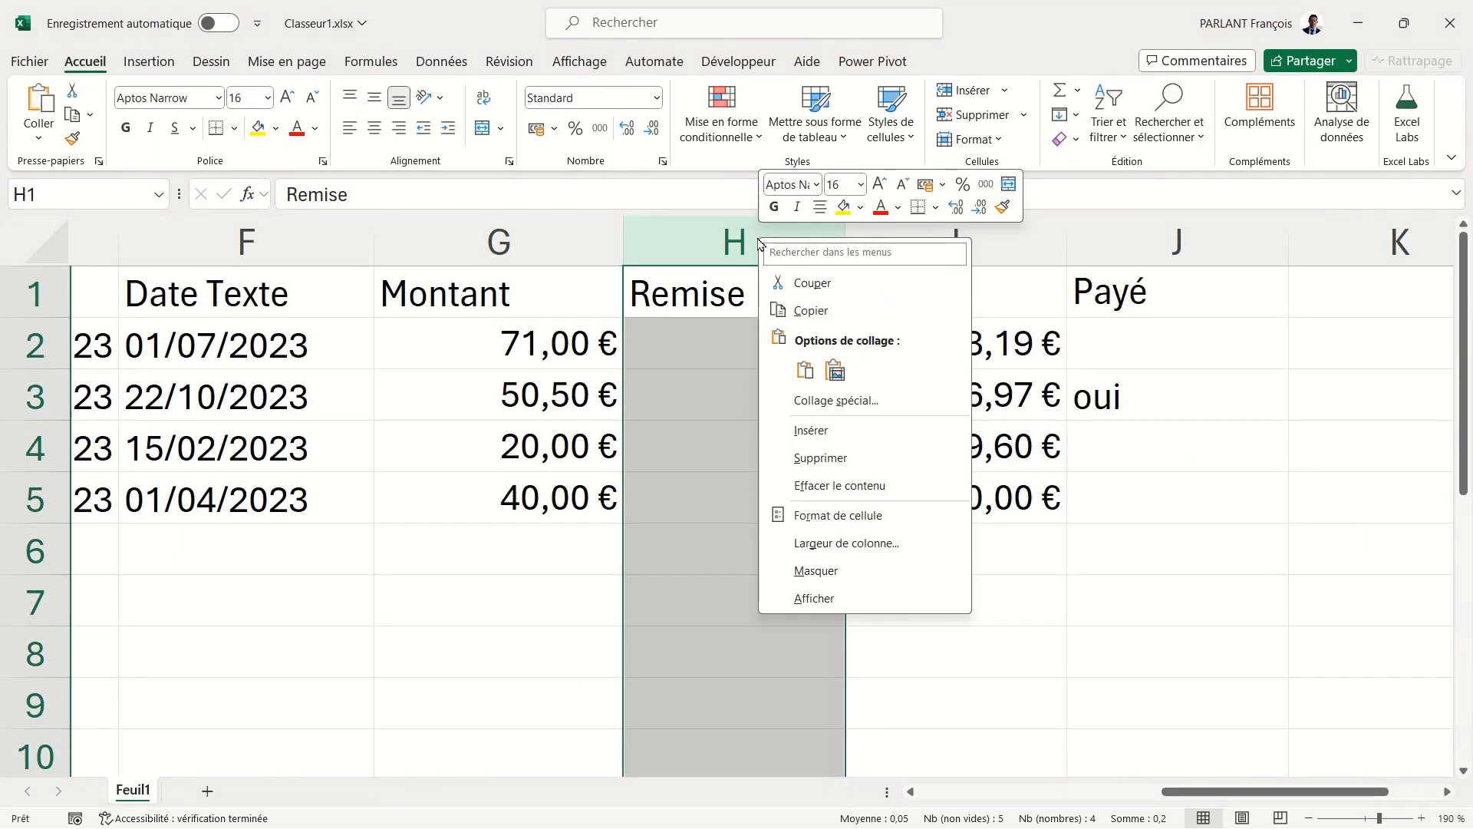
click(811, 430)
click(748, 308)
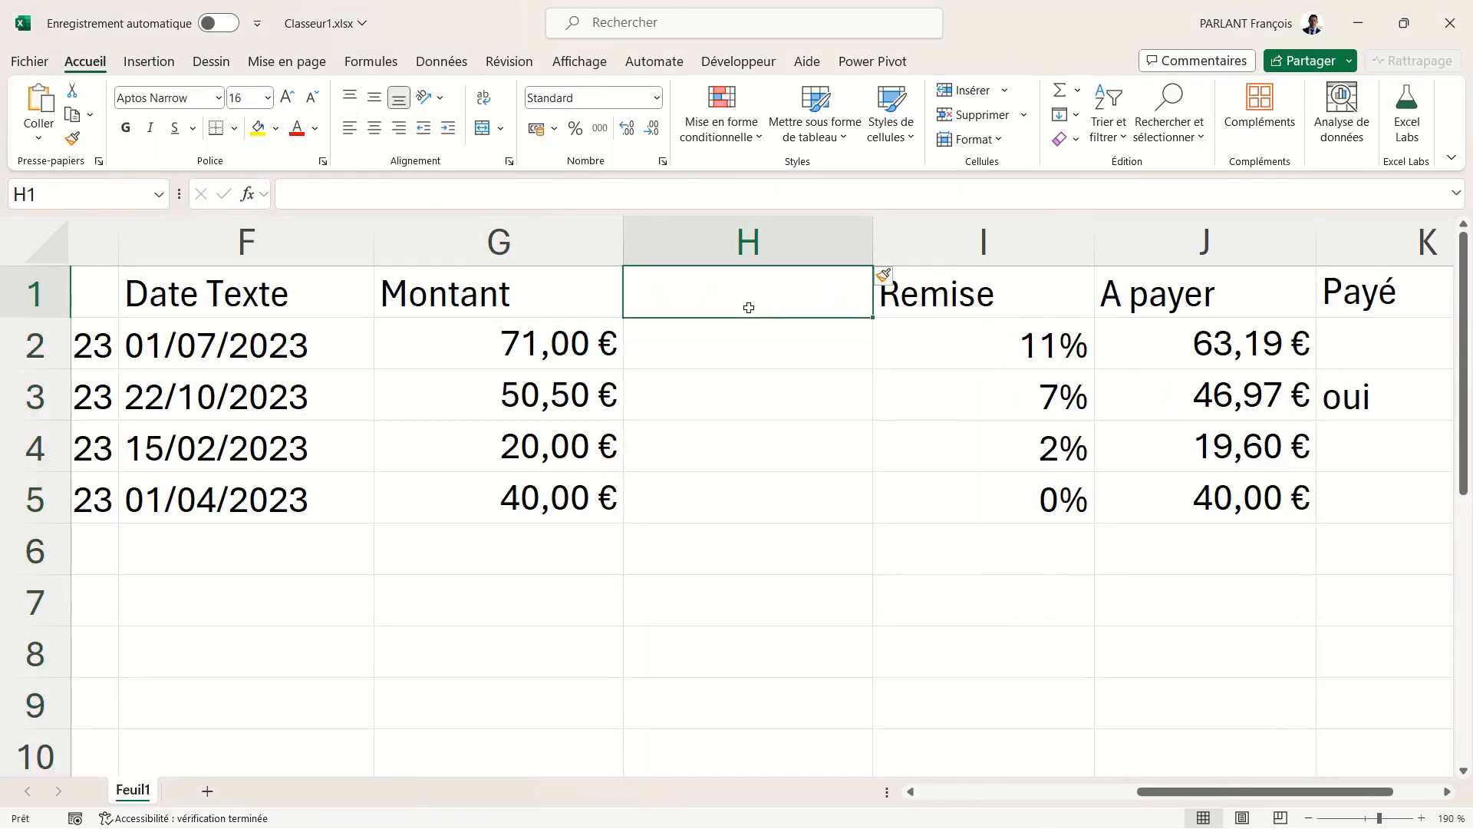
text(Montant Tex)
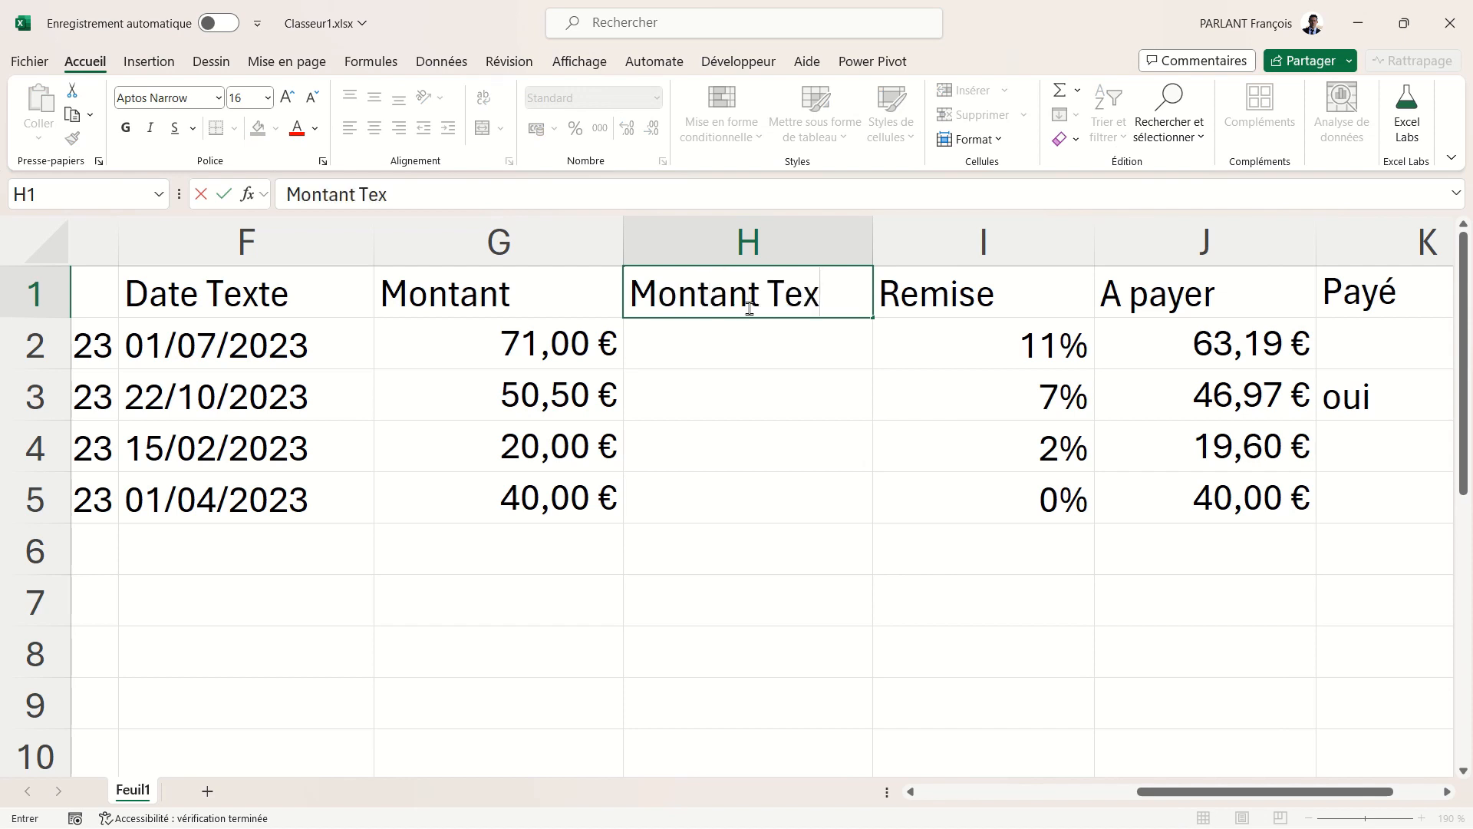
text(te)
key(Return)
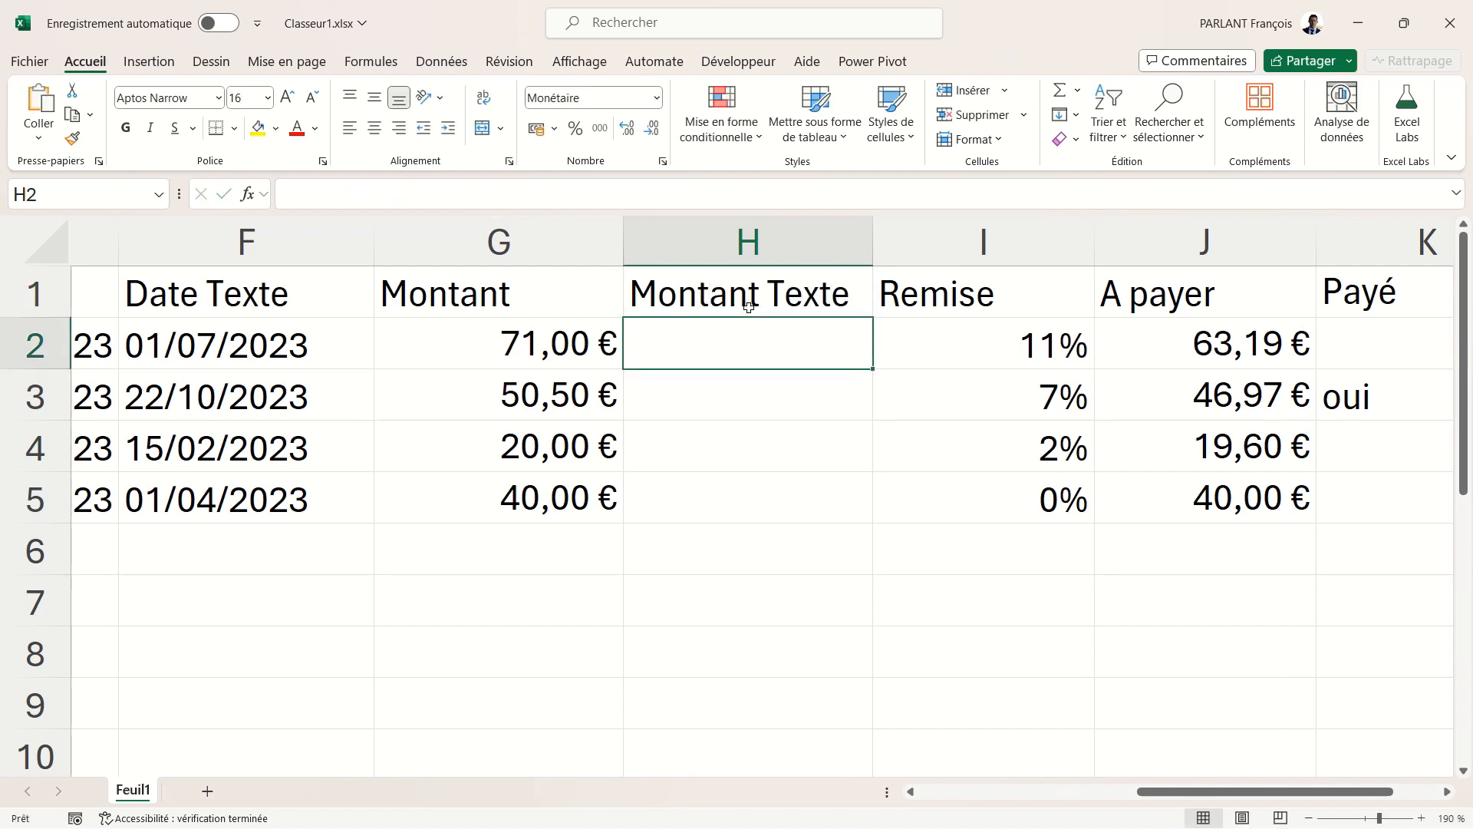
- Enter =TEXTE(G2;"0,00 €") in H2 and fill the formula down to H5
text(=tex)
key(Tab)
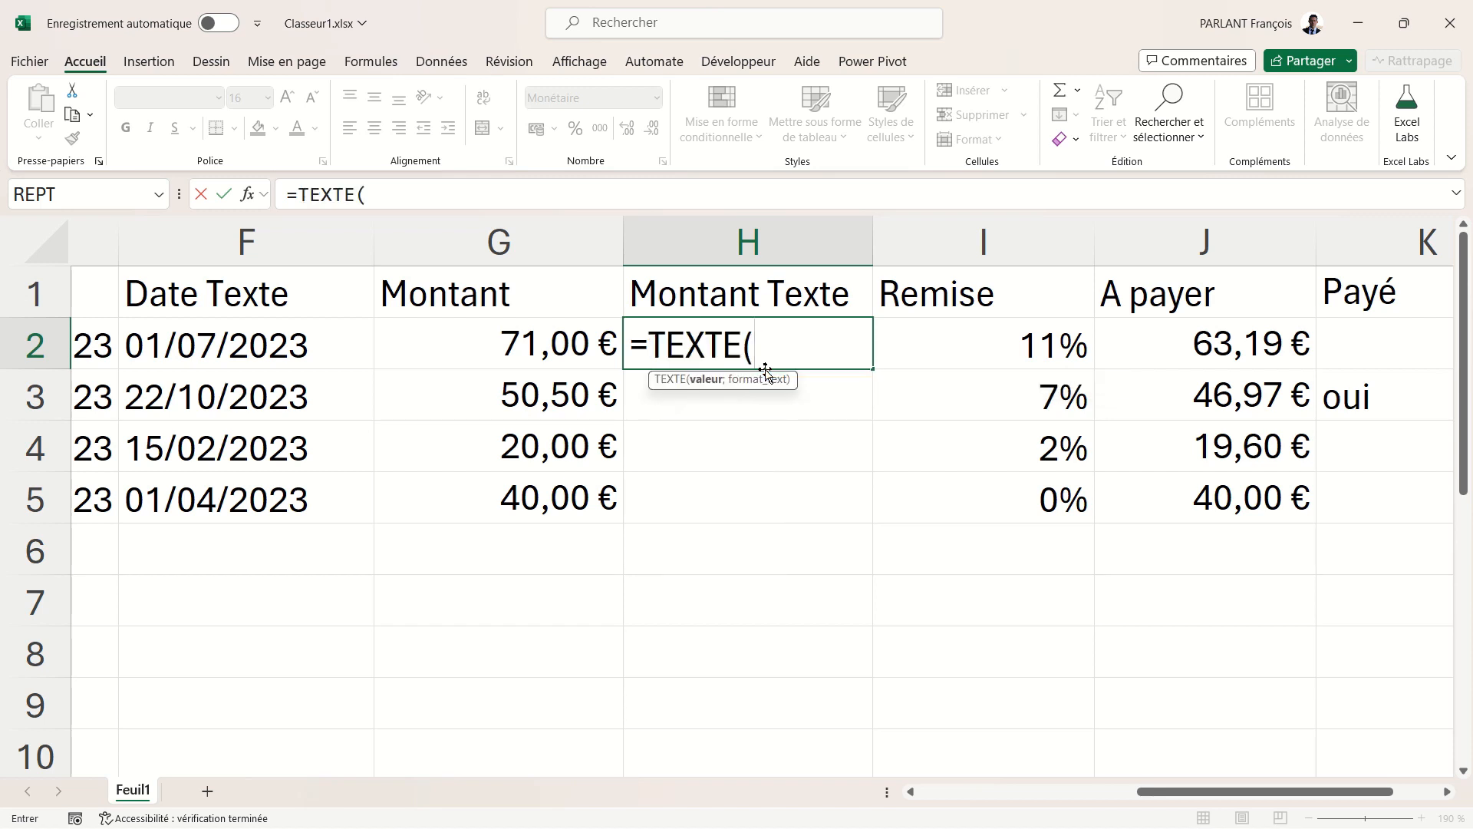
click(560, 342)
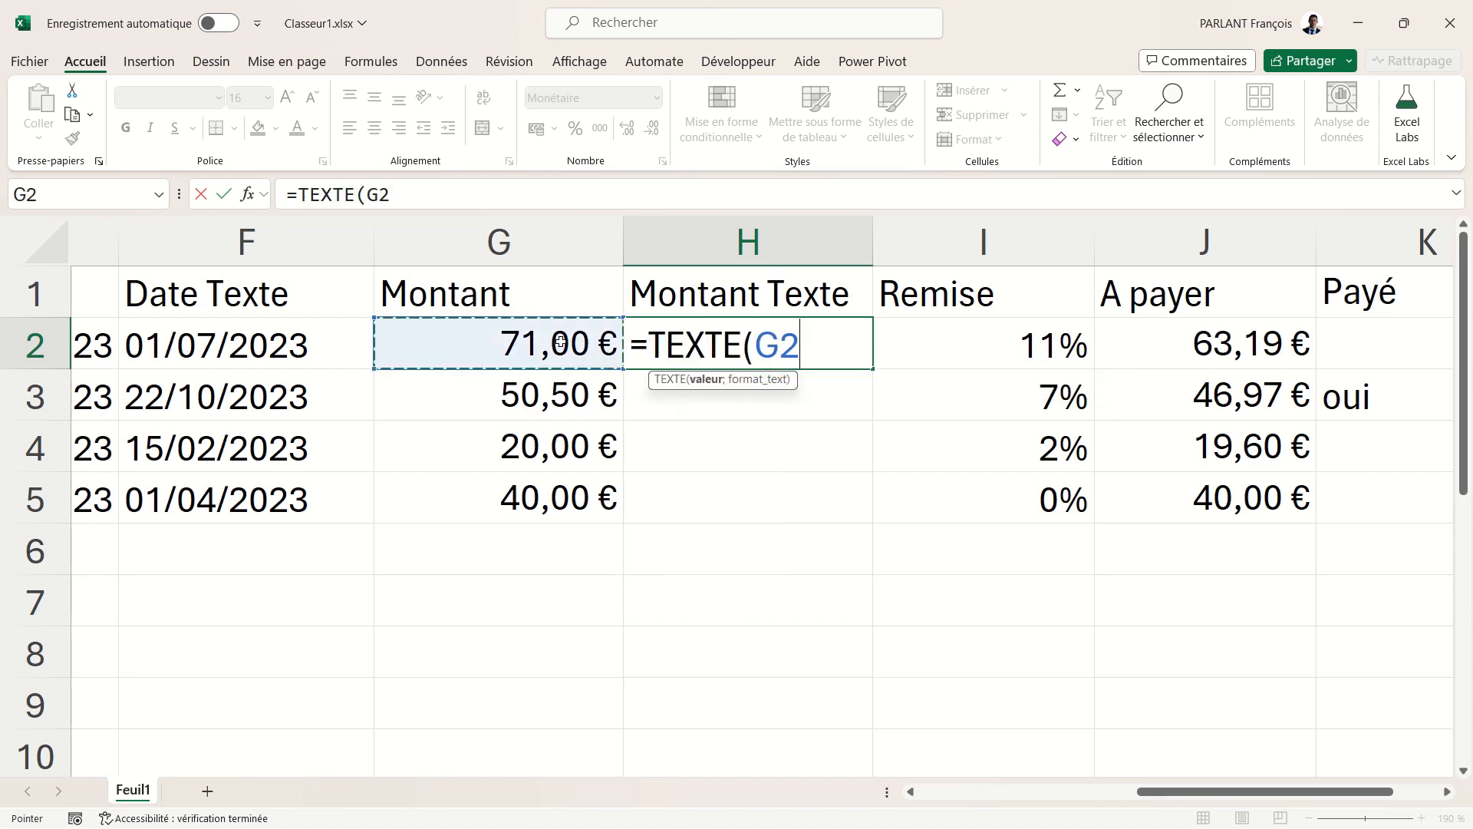
text(;)
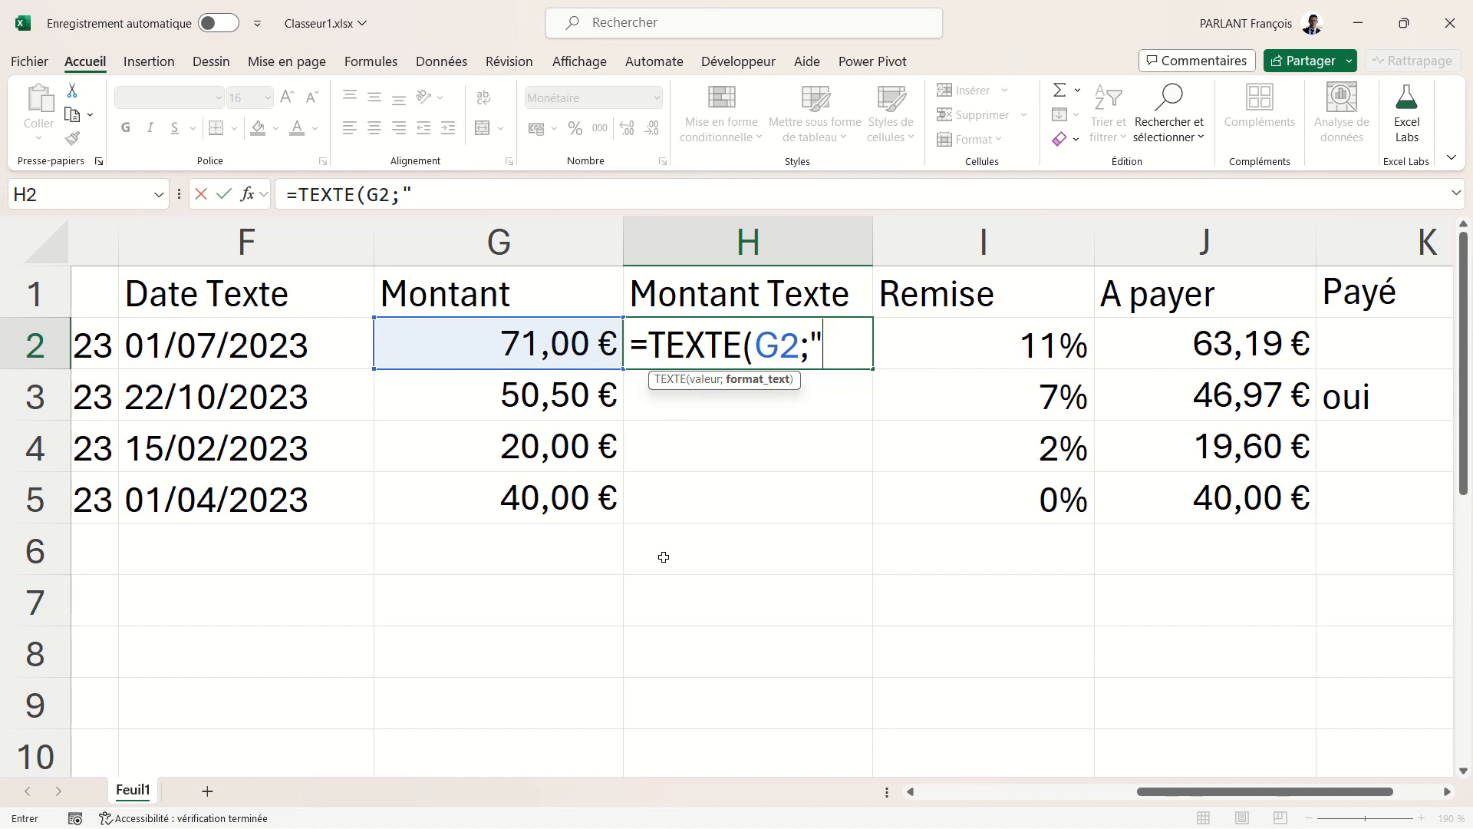
text("0,00)
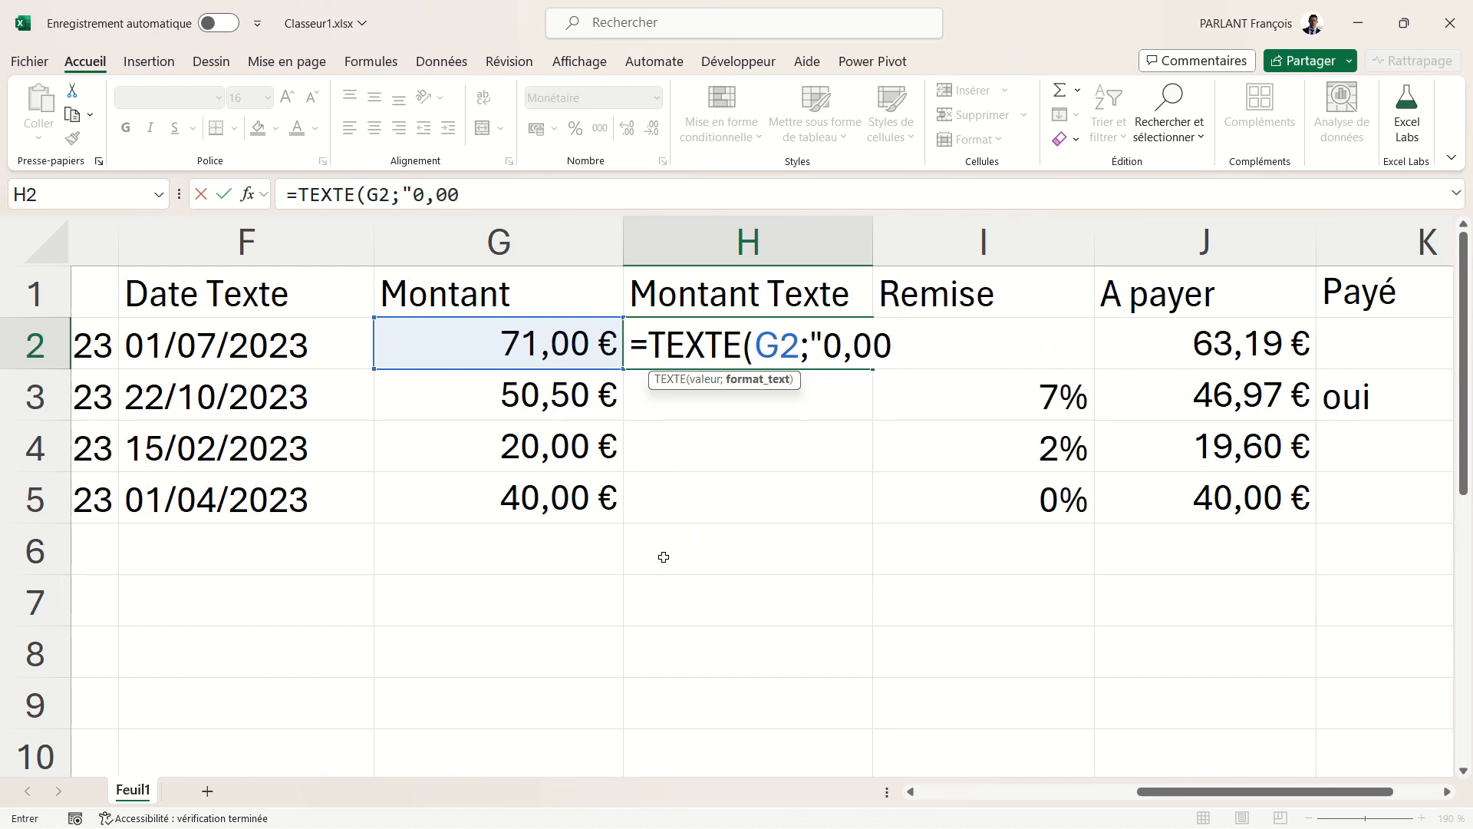
text( €"))
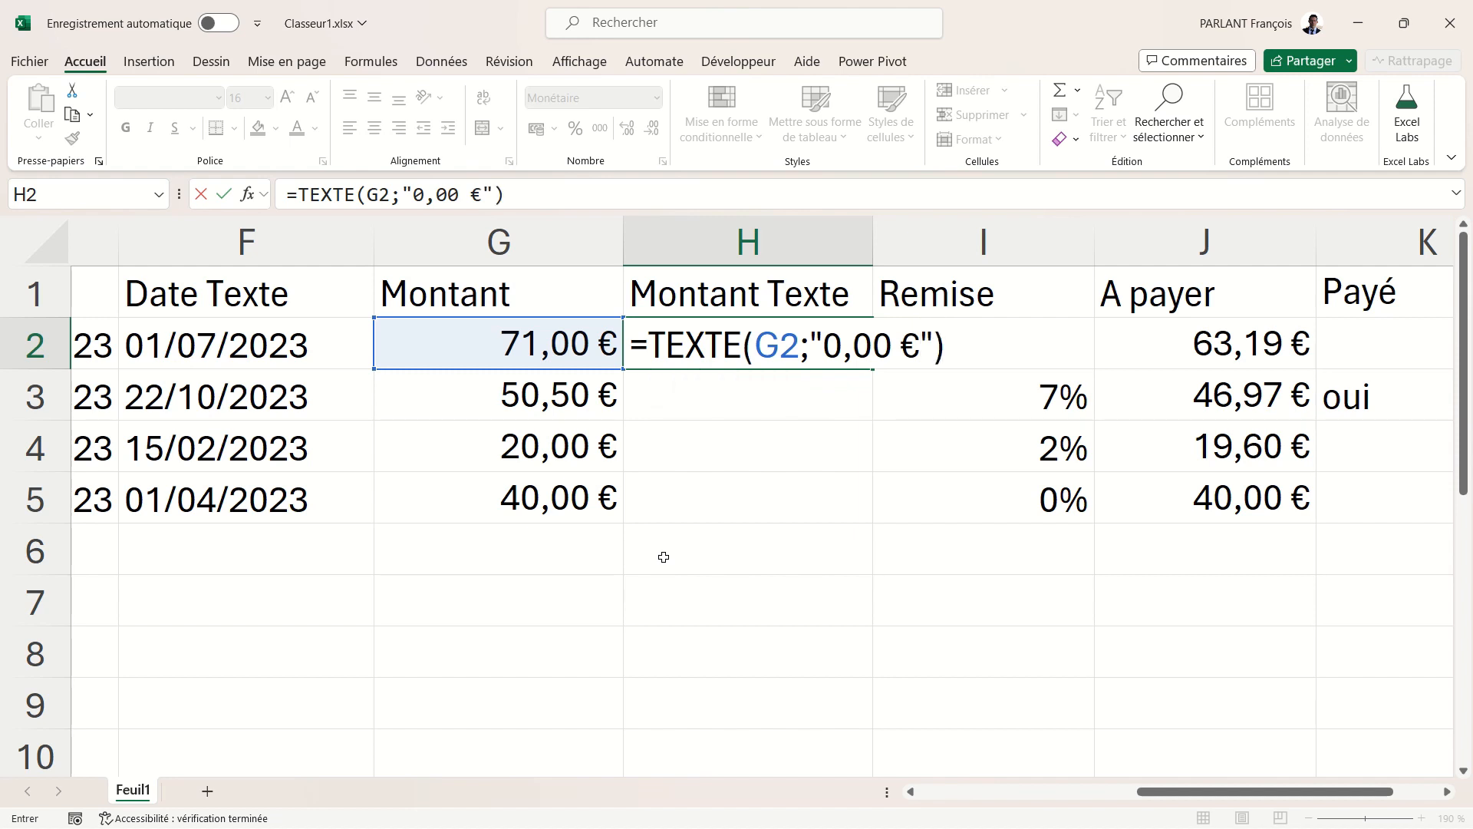
key(Return)
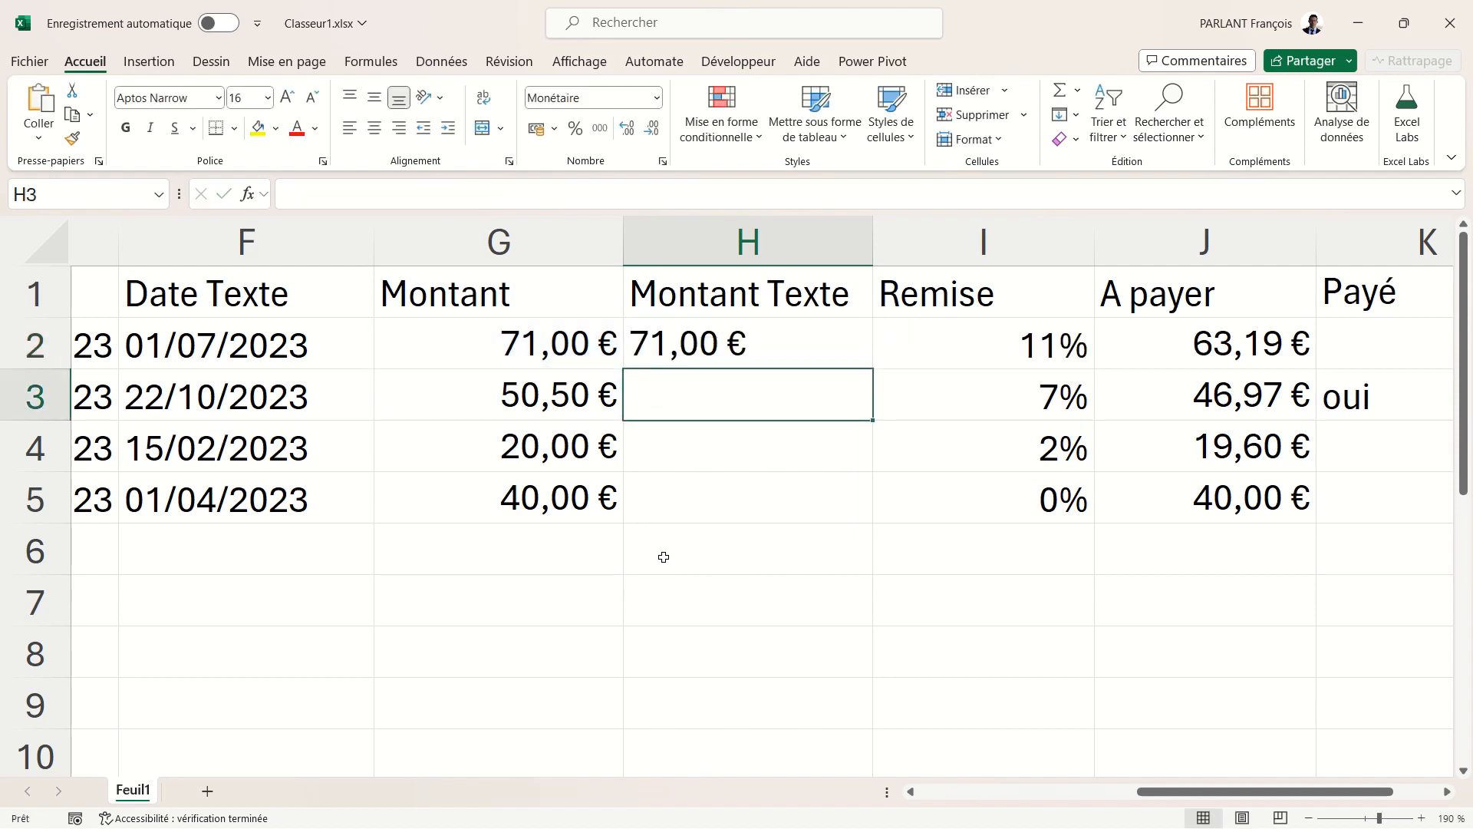
click(793, 334)
drag(873, 371, 871, 504)
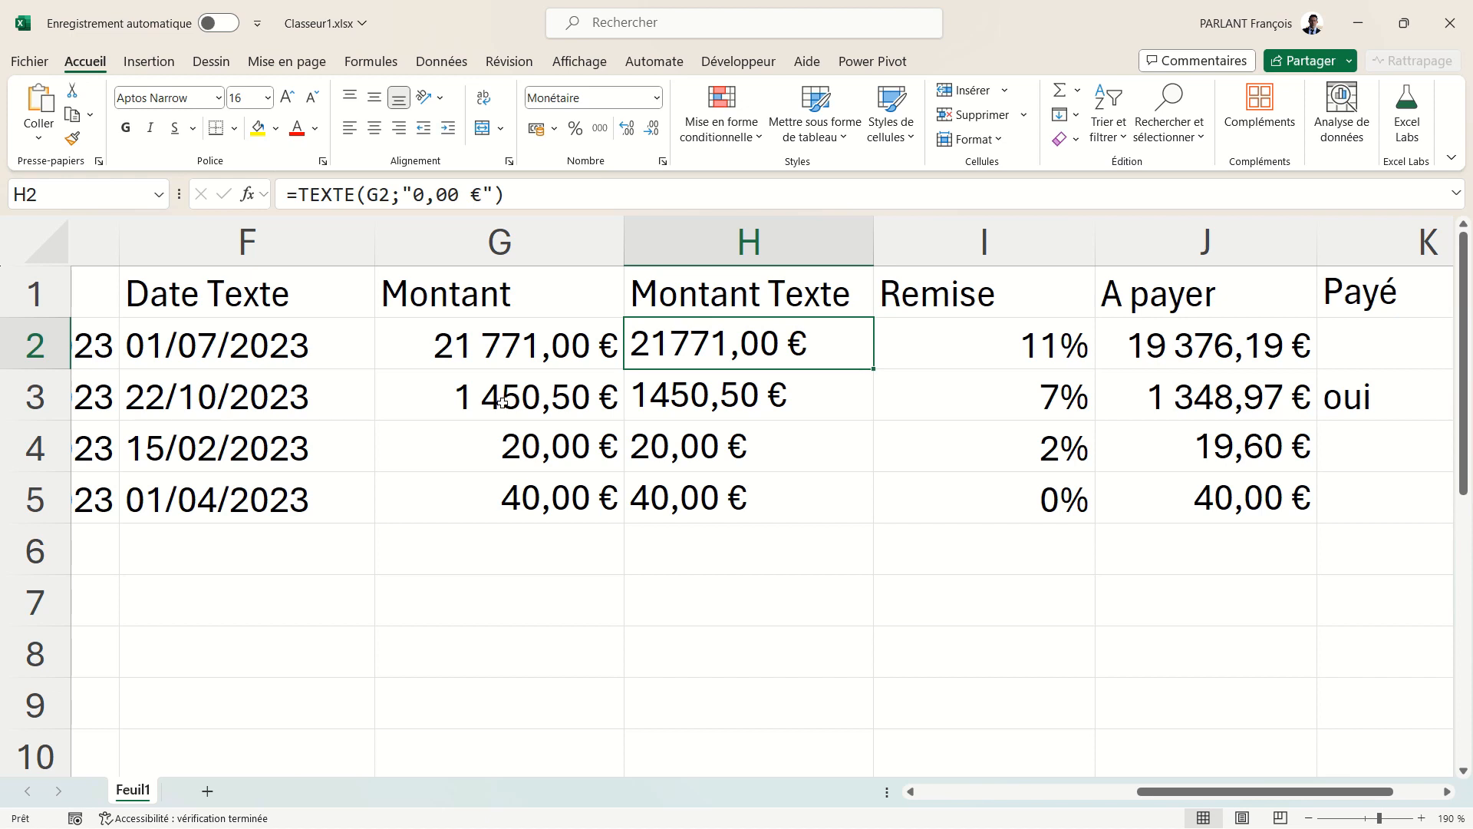
- Change the format code in H2's TEXTE formula to "0 000,00 €" and fill the formula down to H5
double_click(737, 345)
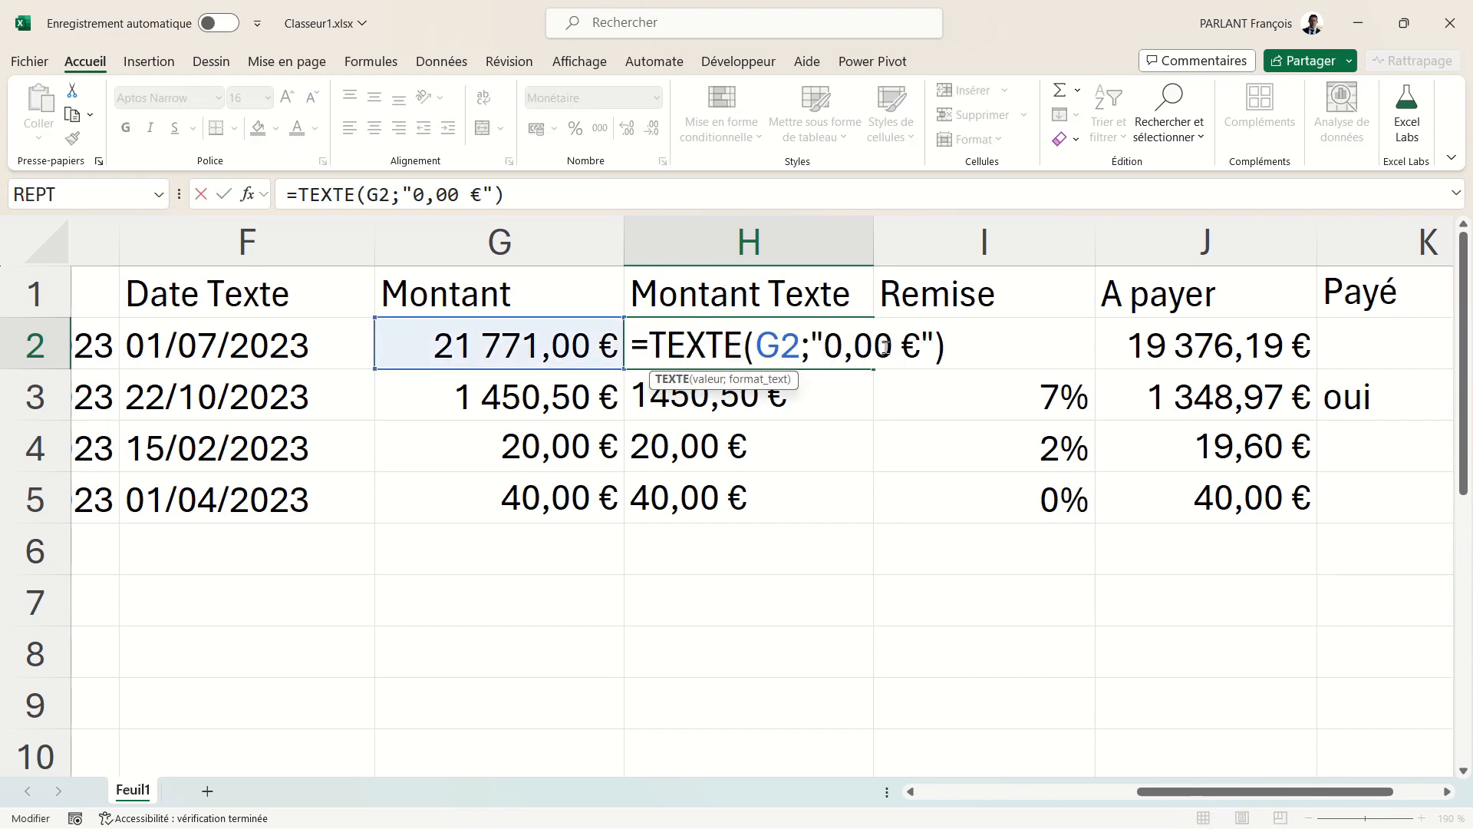
click(823, 345)
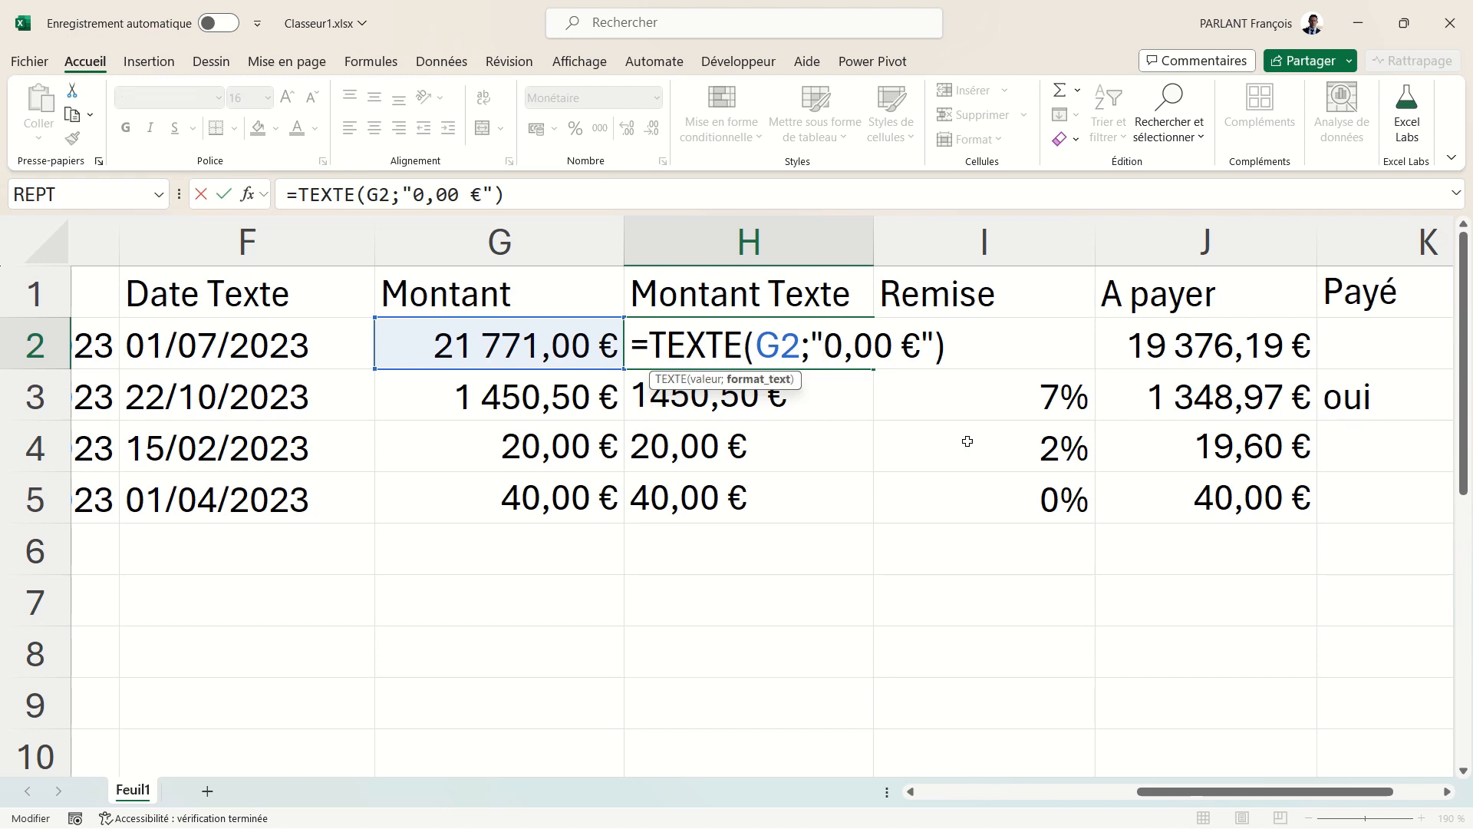
text(0 )
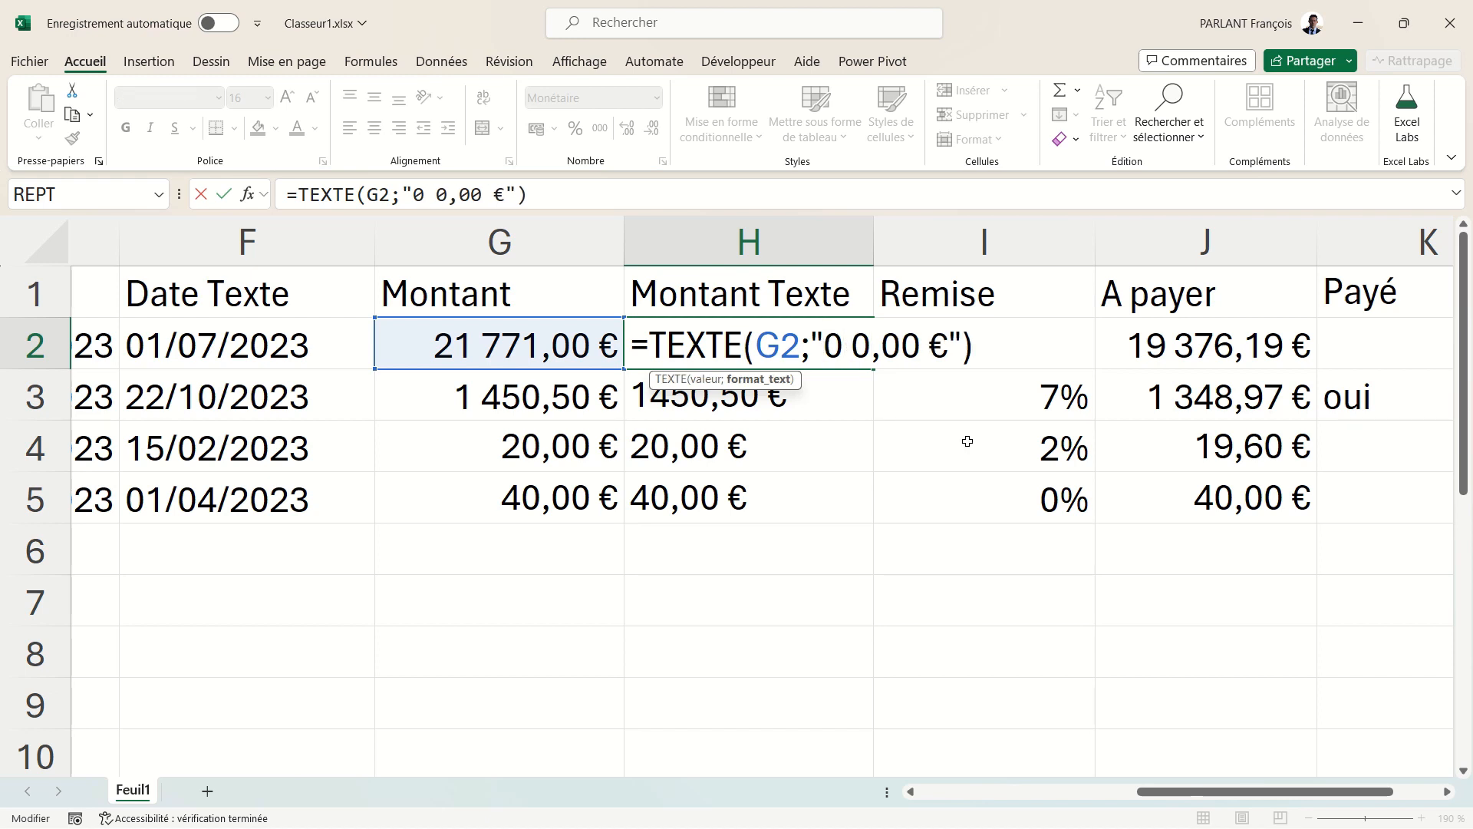
text(00)
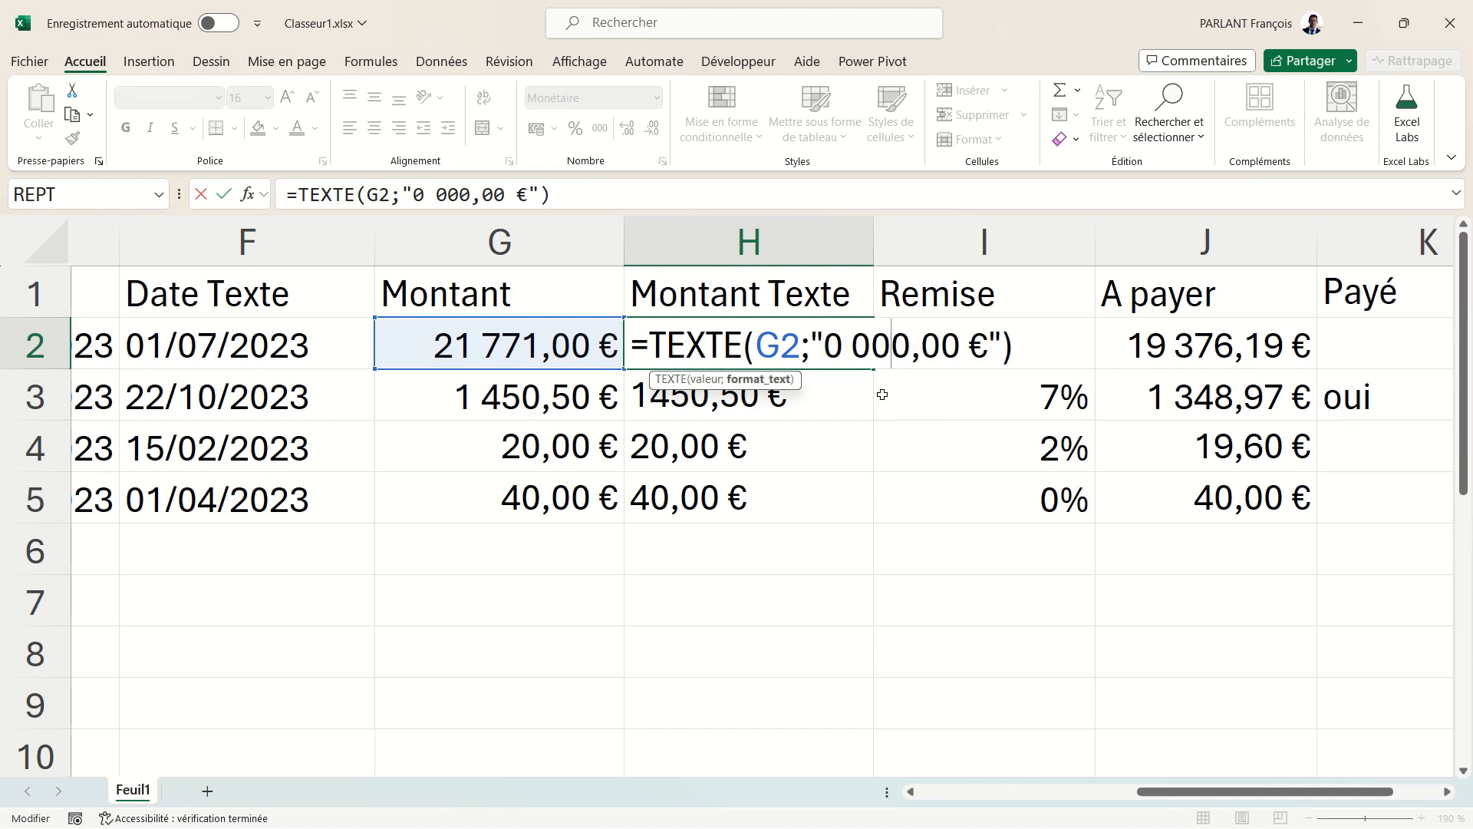
key(Return)
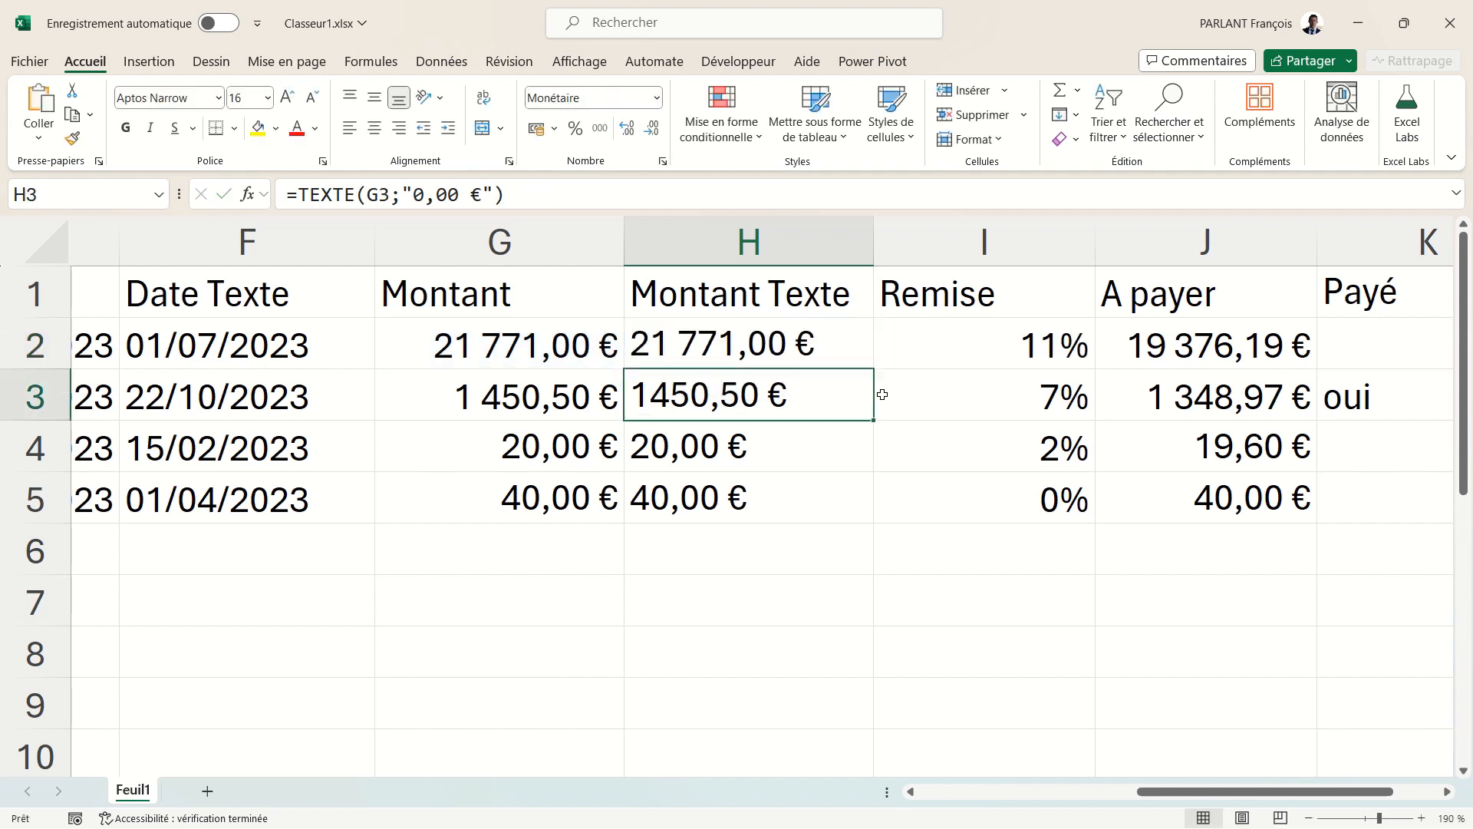
click(856, 346)
drag(874, 368, 864, 516)
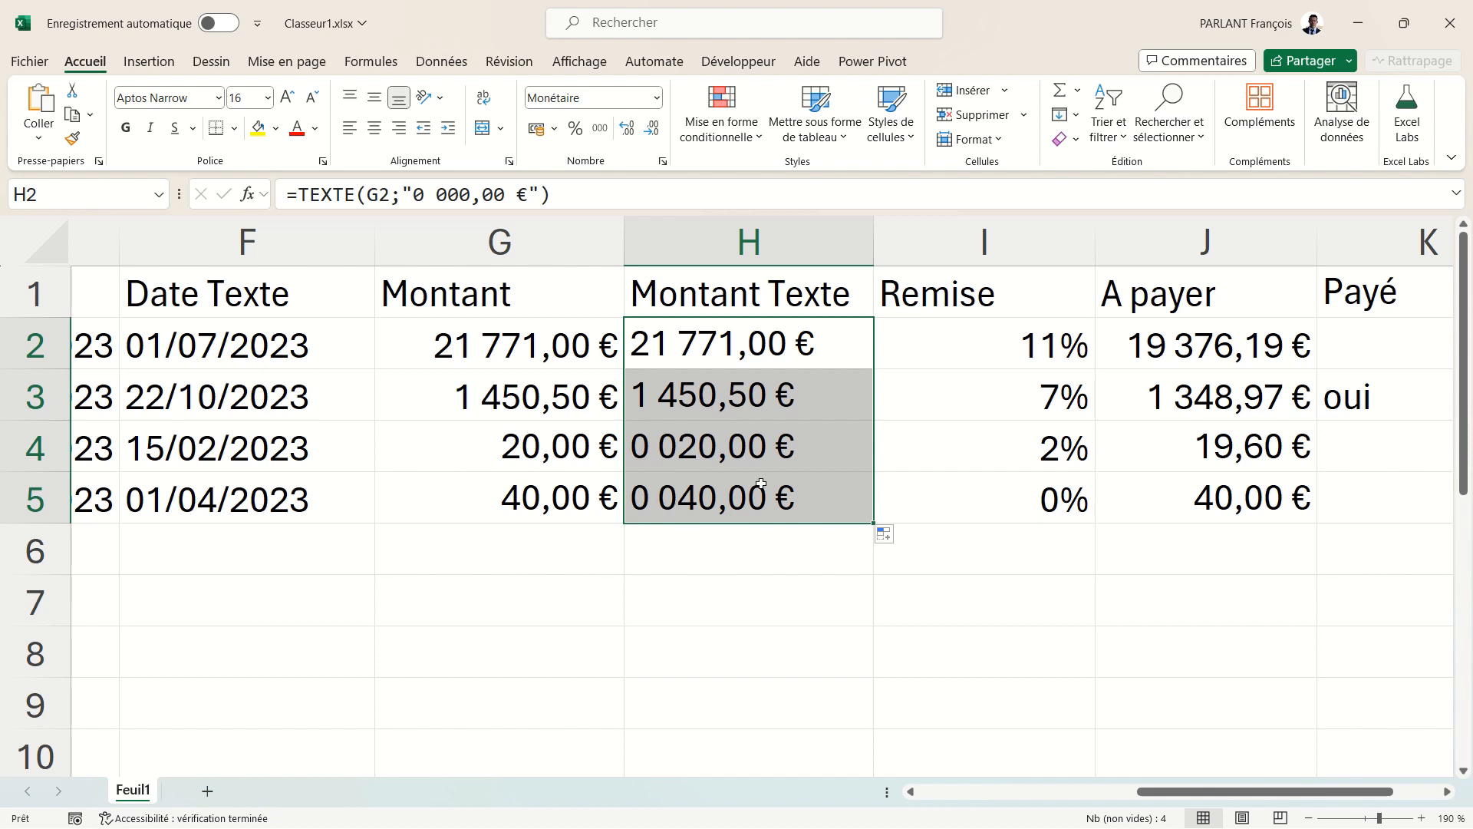
- Change the format code in H2's TEXTE formula to "# ##0,00 €" and fill the formula down to H5
double_click(732, 335)
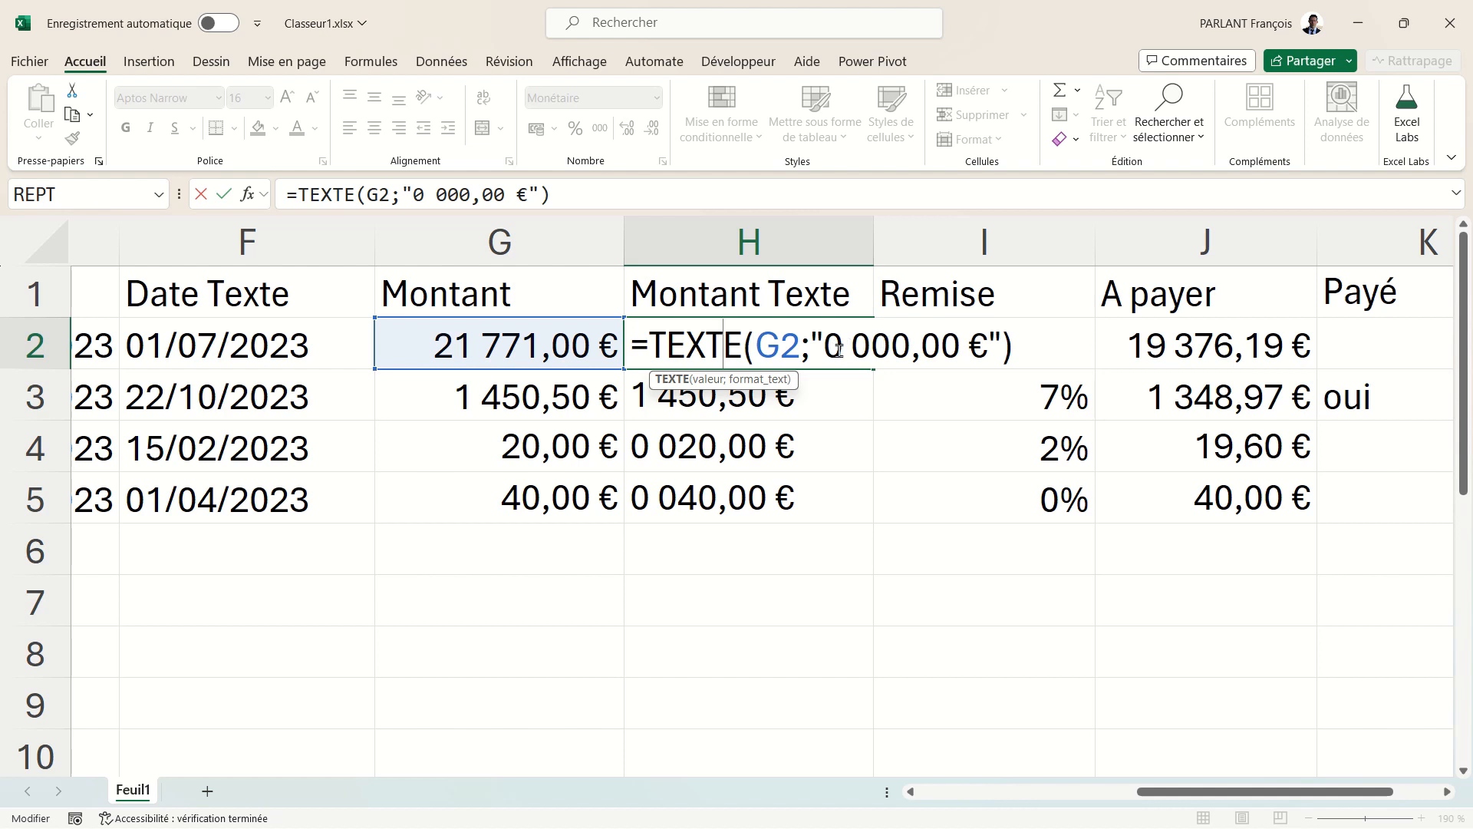
click(838, 350)
key(BackSpace)
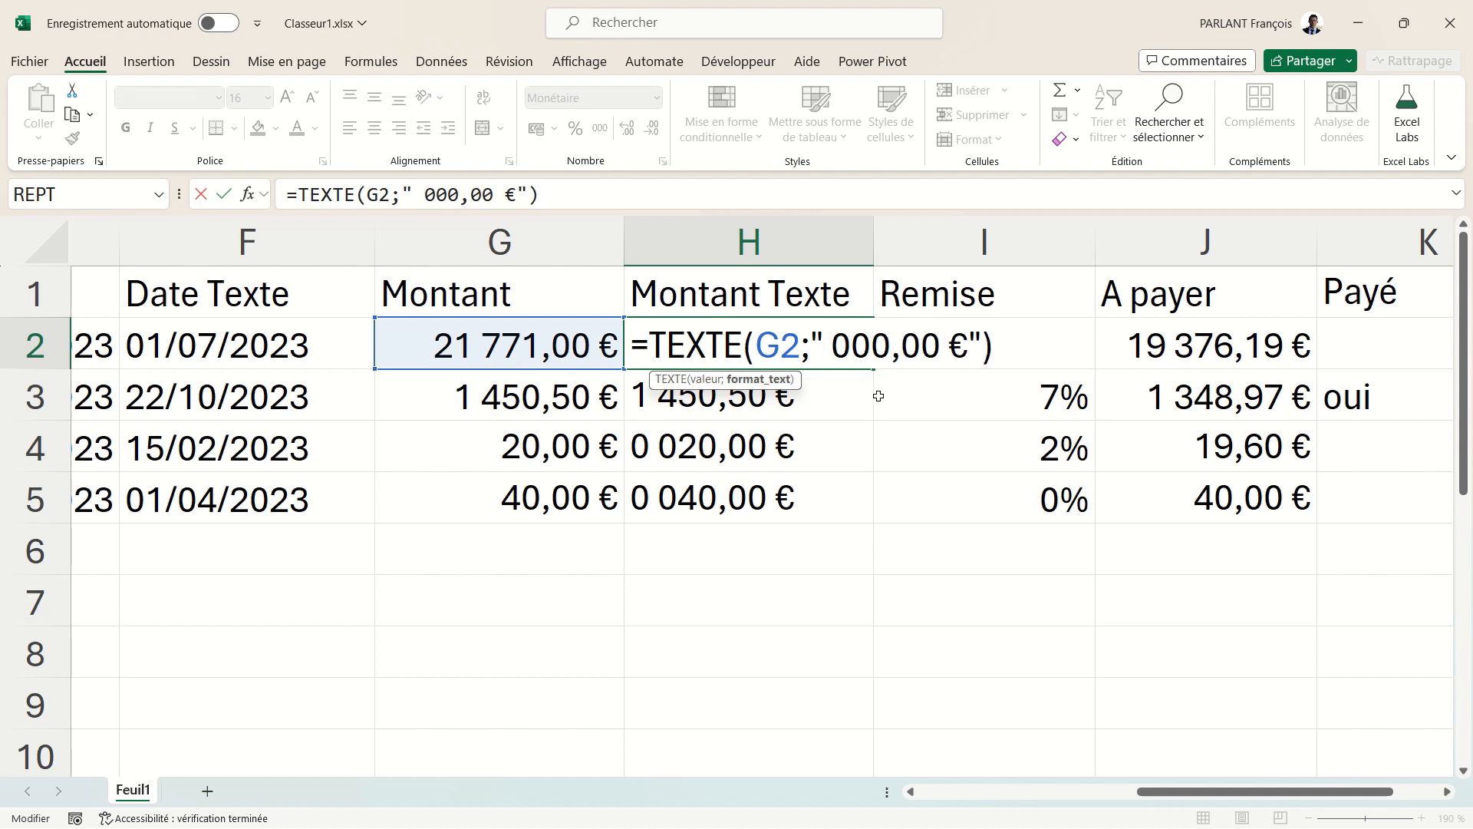
text(#)
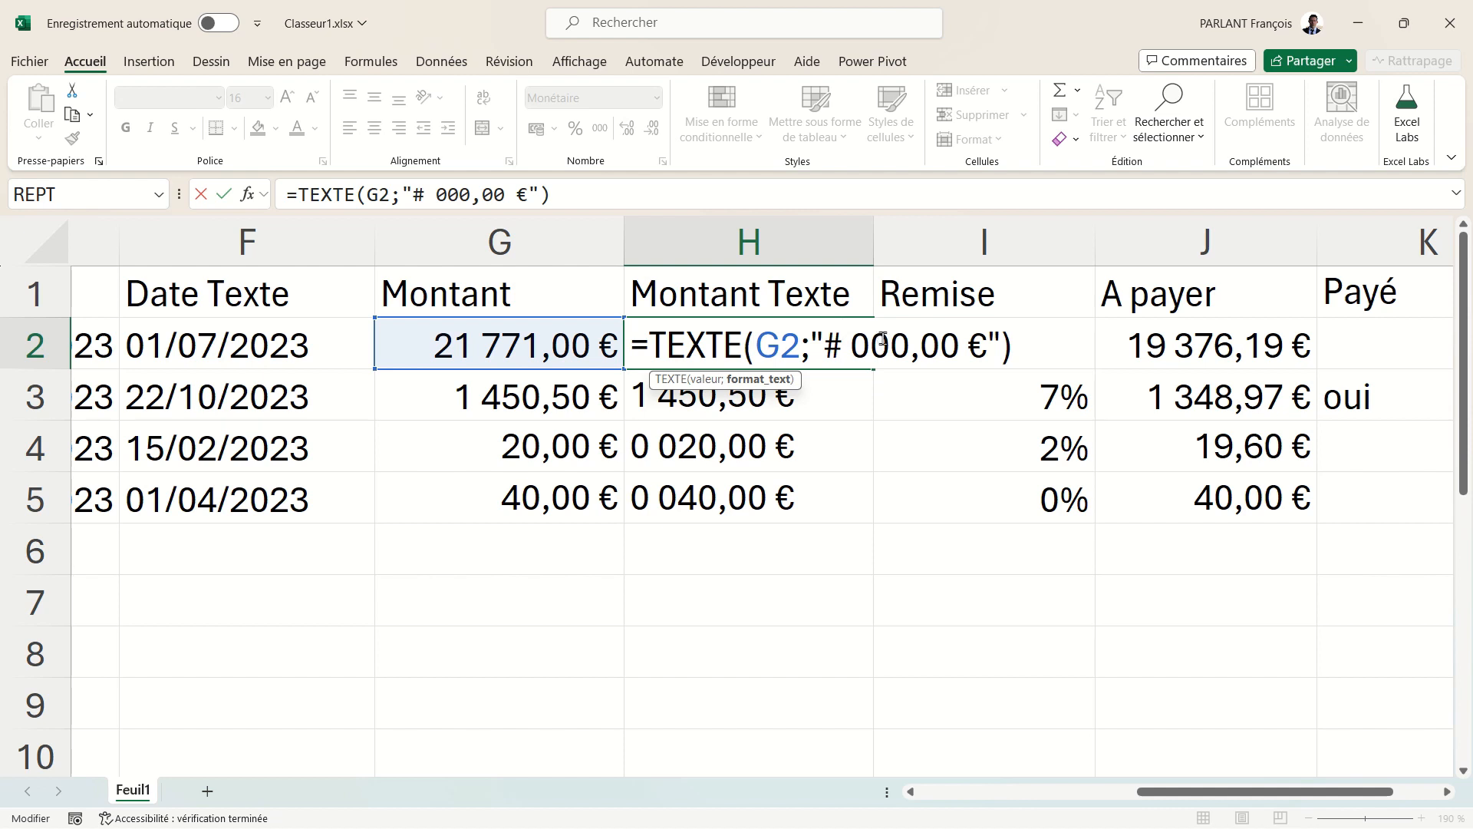
drag(882, 342, 851, 345)
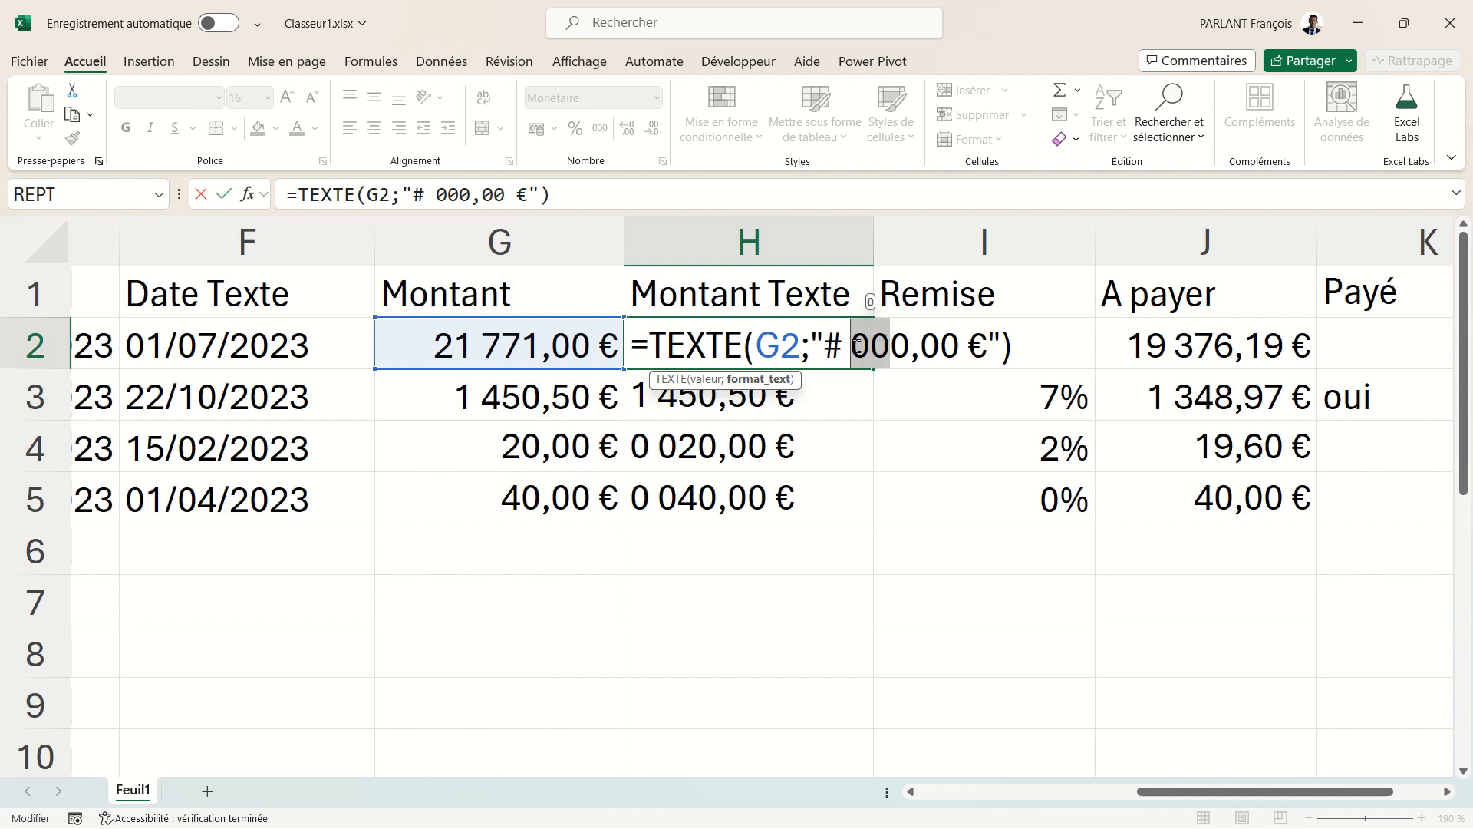
text(###)
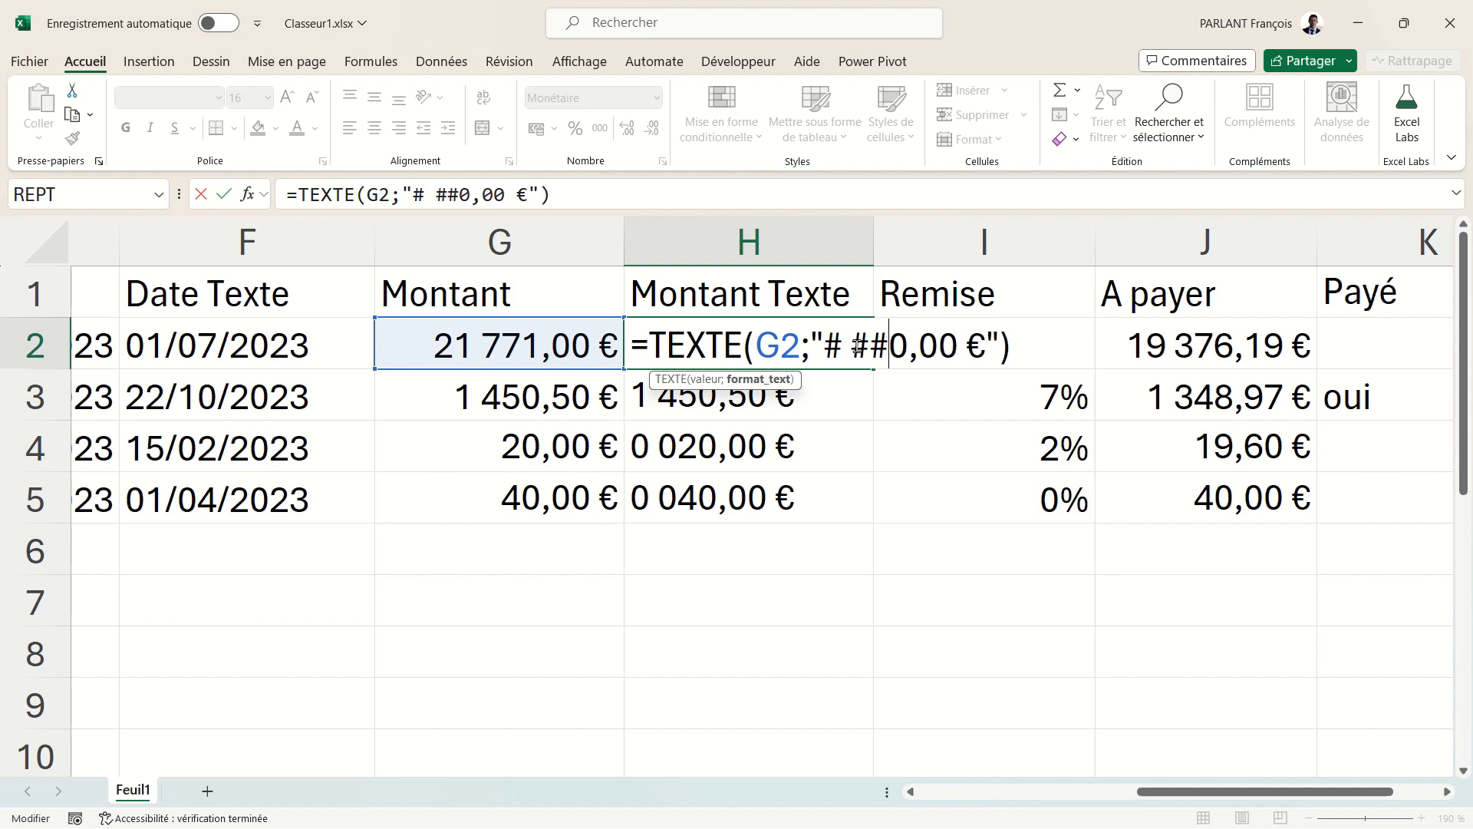
key(Return)
click(850, 345)
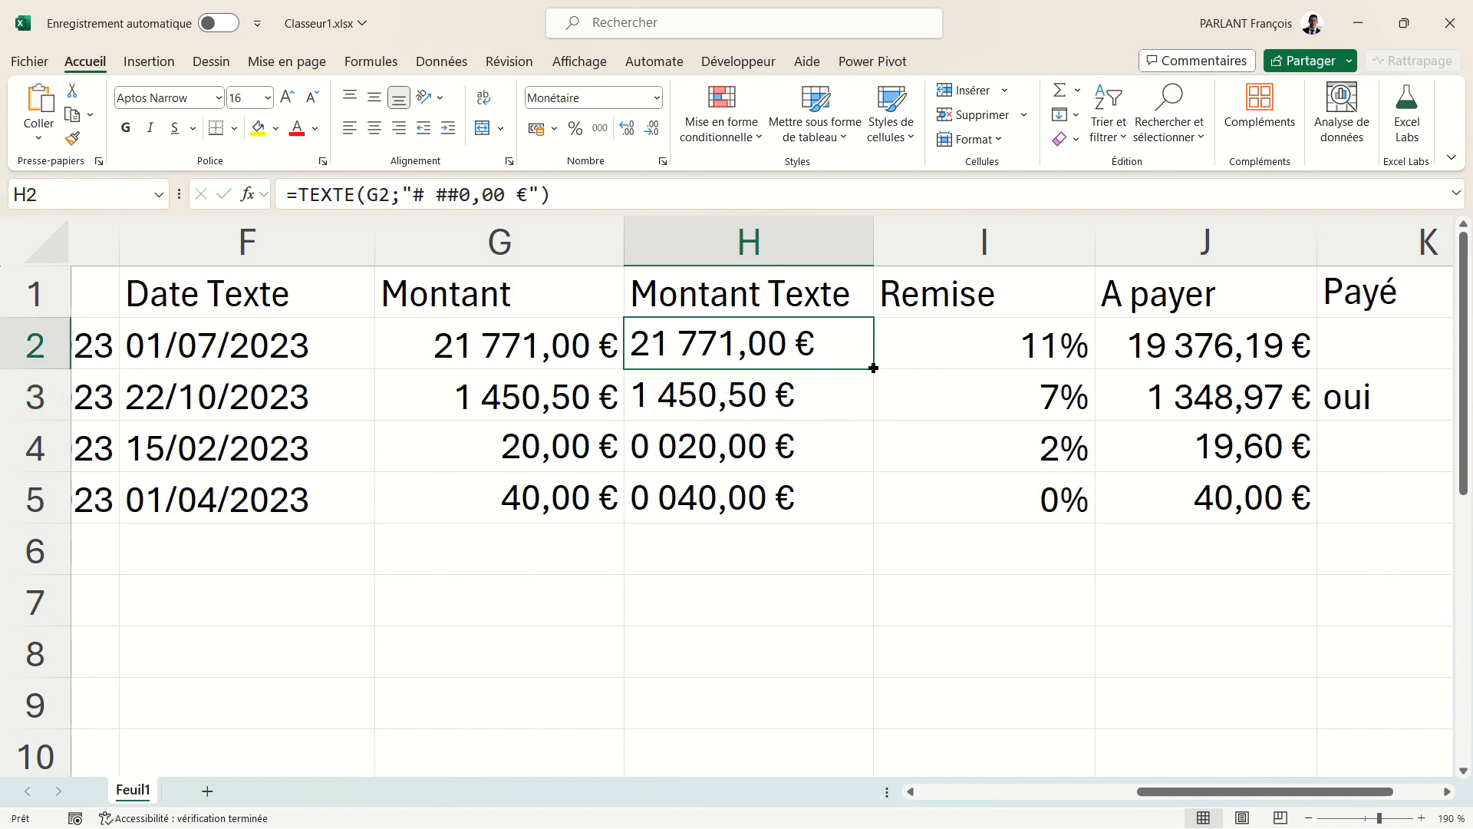
drag(872, 368, 858, 508)
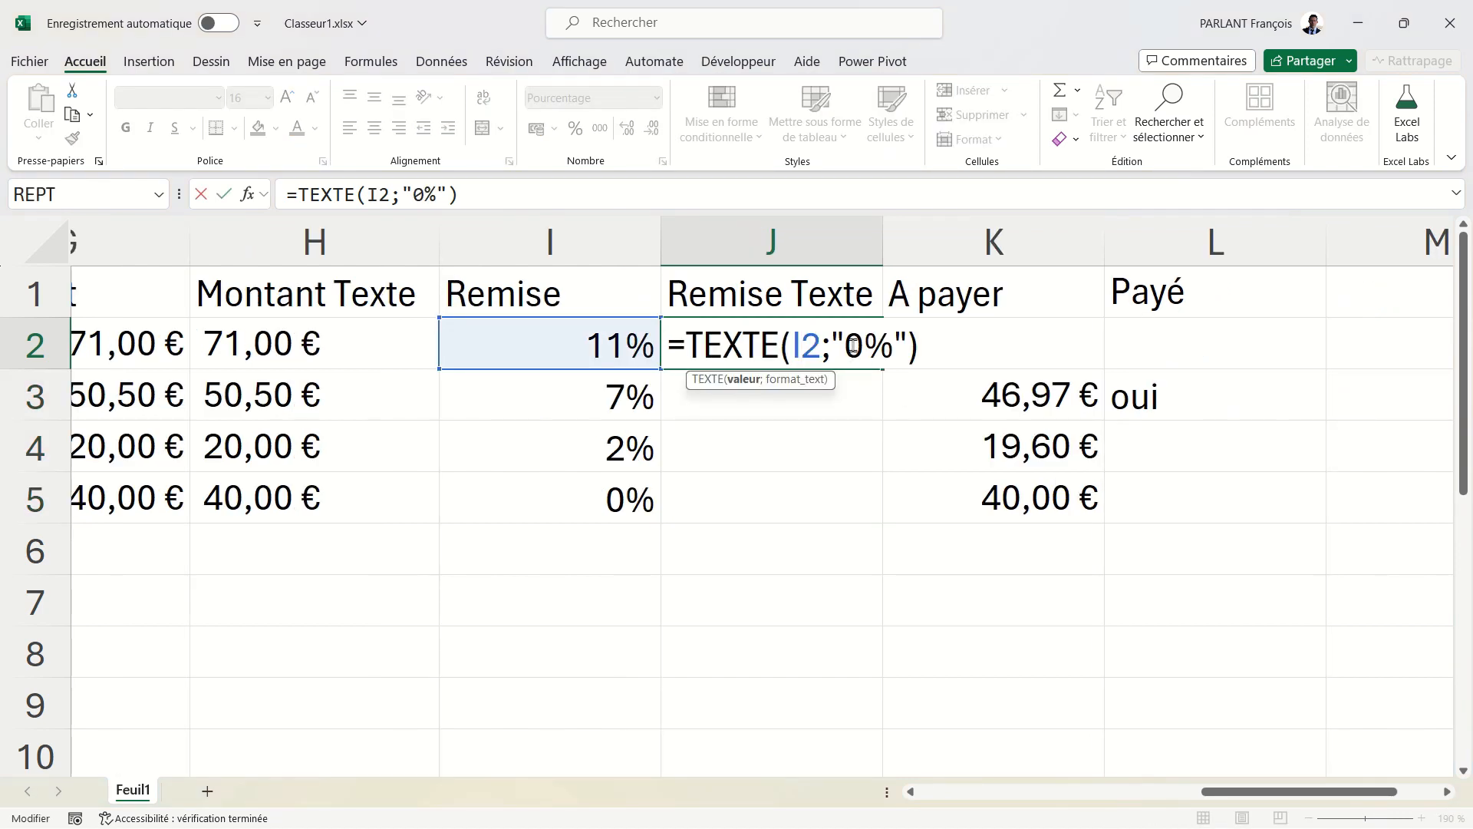
- Enter =TEXTE(I2;"0%") in J2 under Remise Texte and fill the formula down to J5
drag(846, 345, 884, 347)
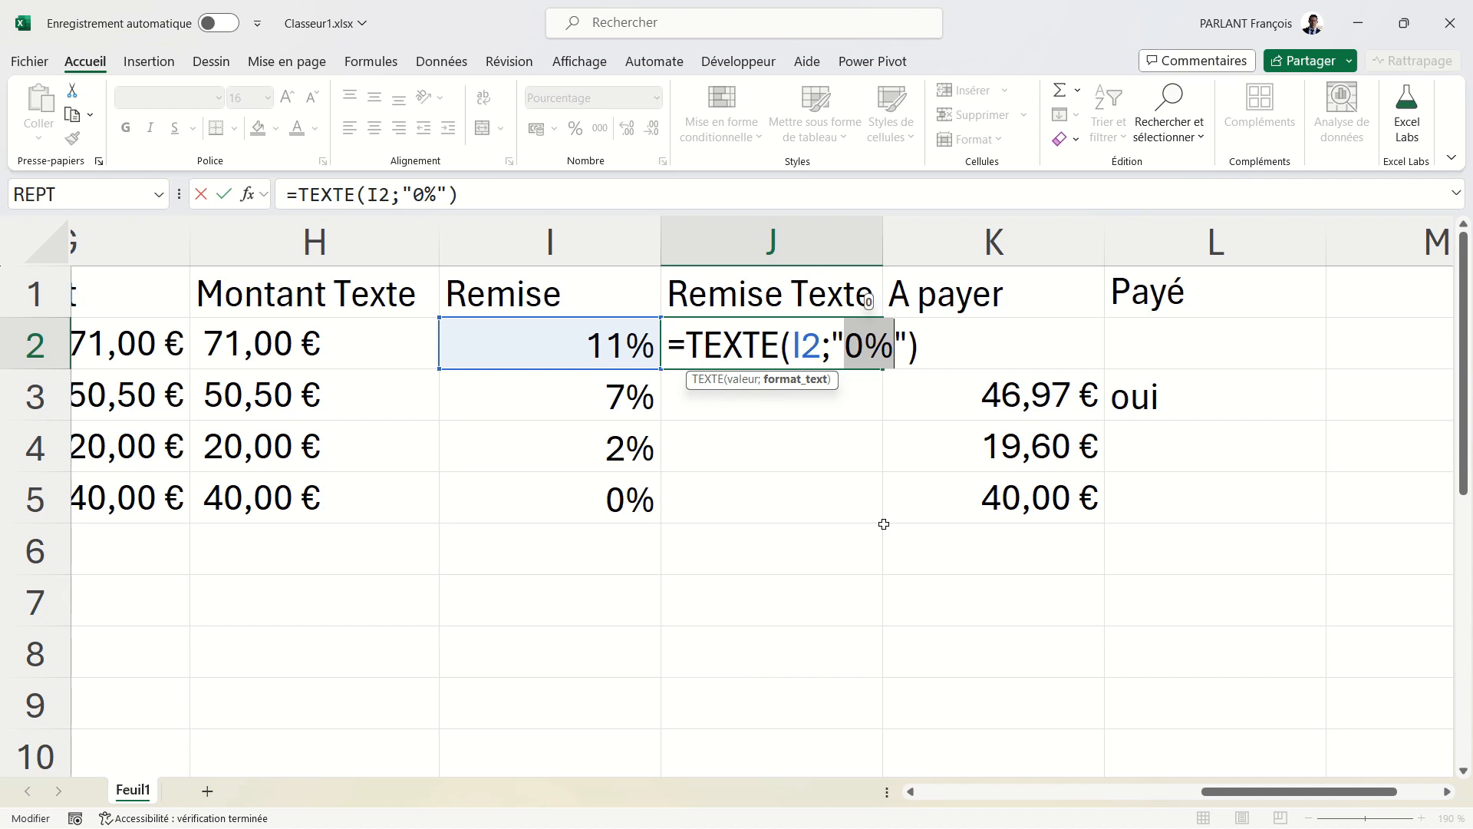
key(Return)
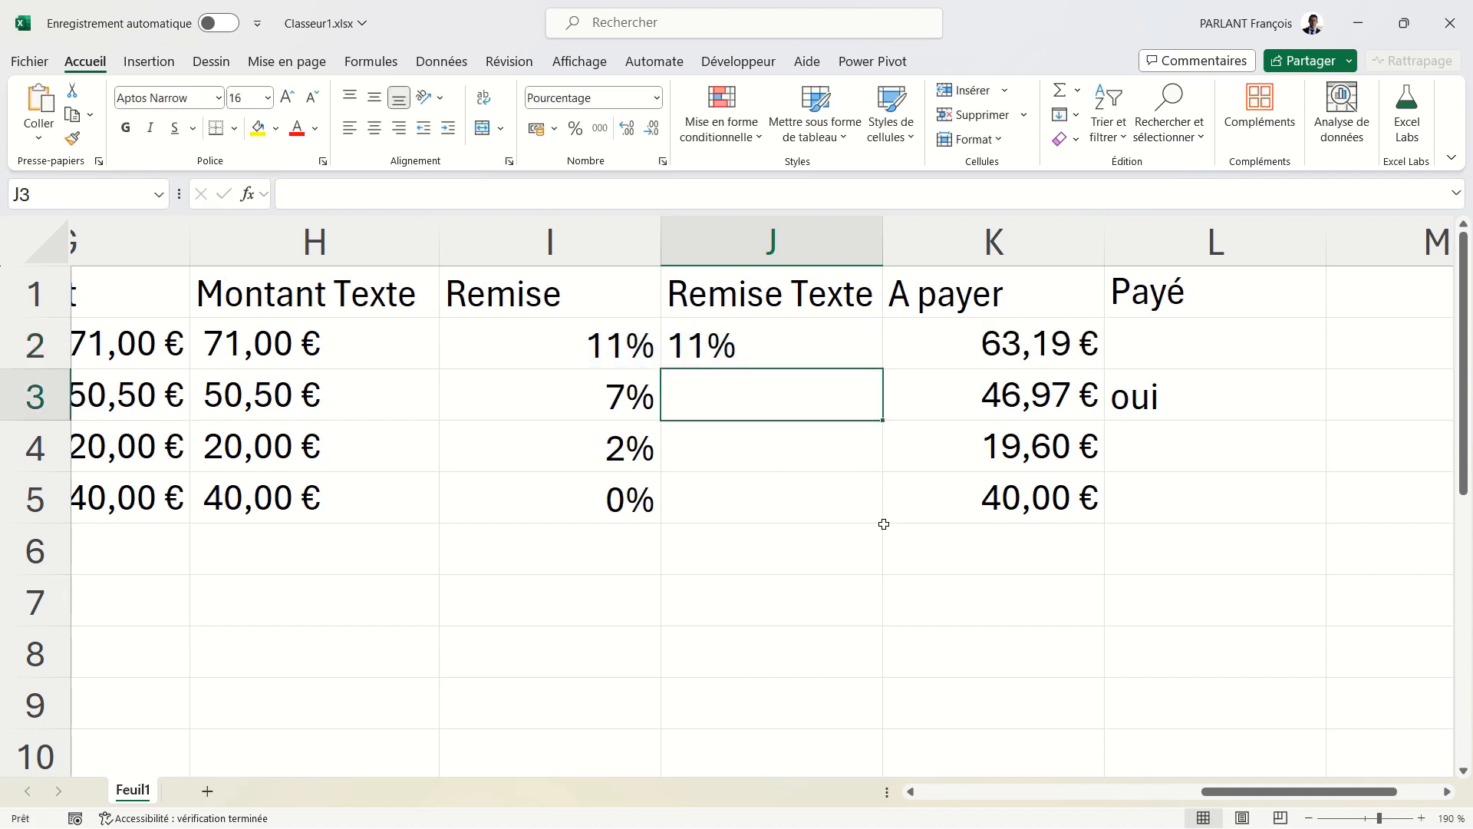
click(850, 353)
drag(883, 369, 880, 519)
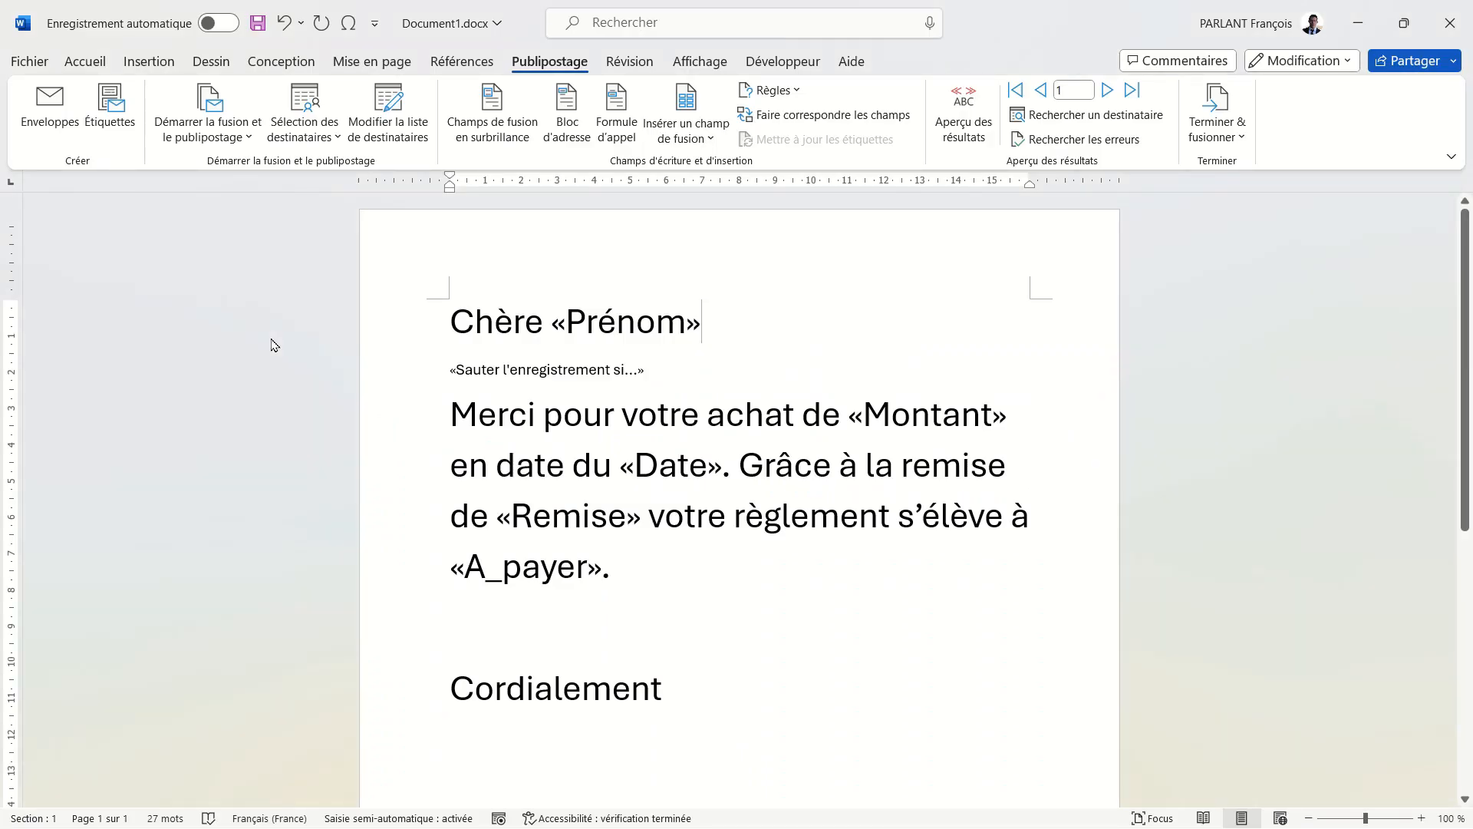
- In the Word letter, reselect the existing list Classeur1.xlsx with its Feuil1$ table as the mail-merge recipients
click(311, 115)
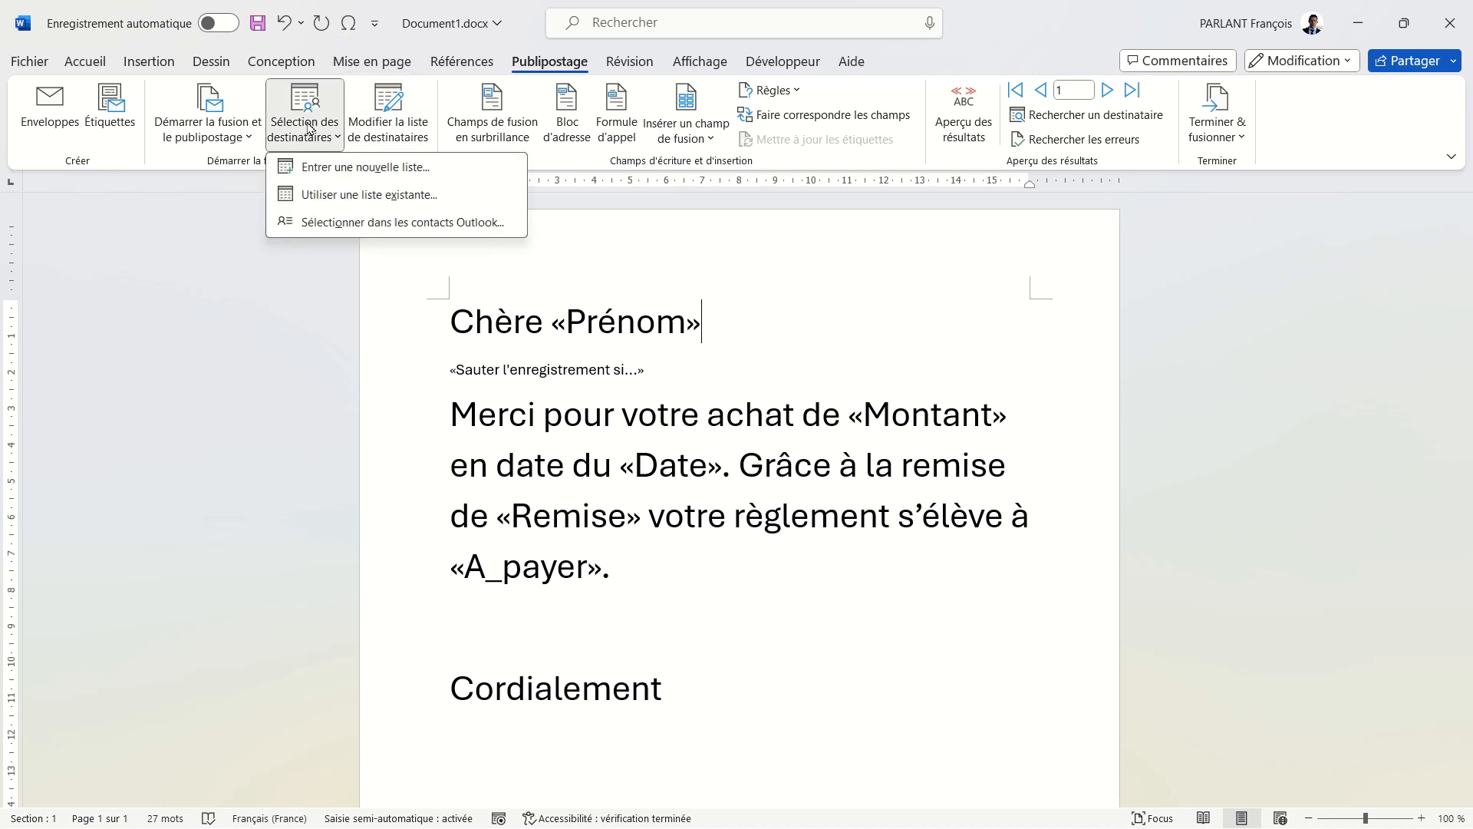
click(334, 202)
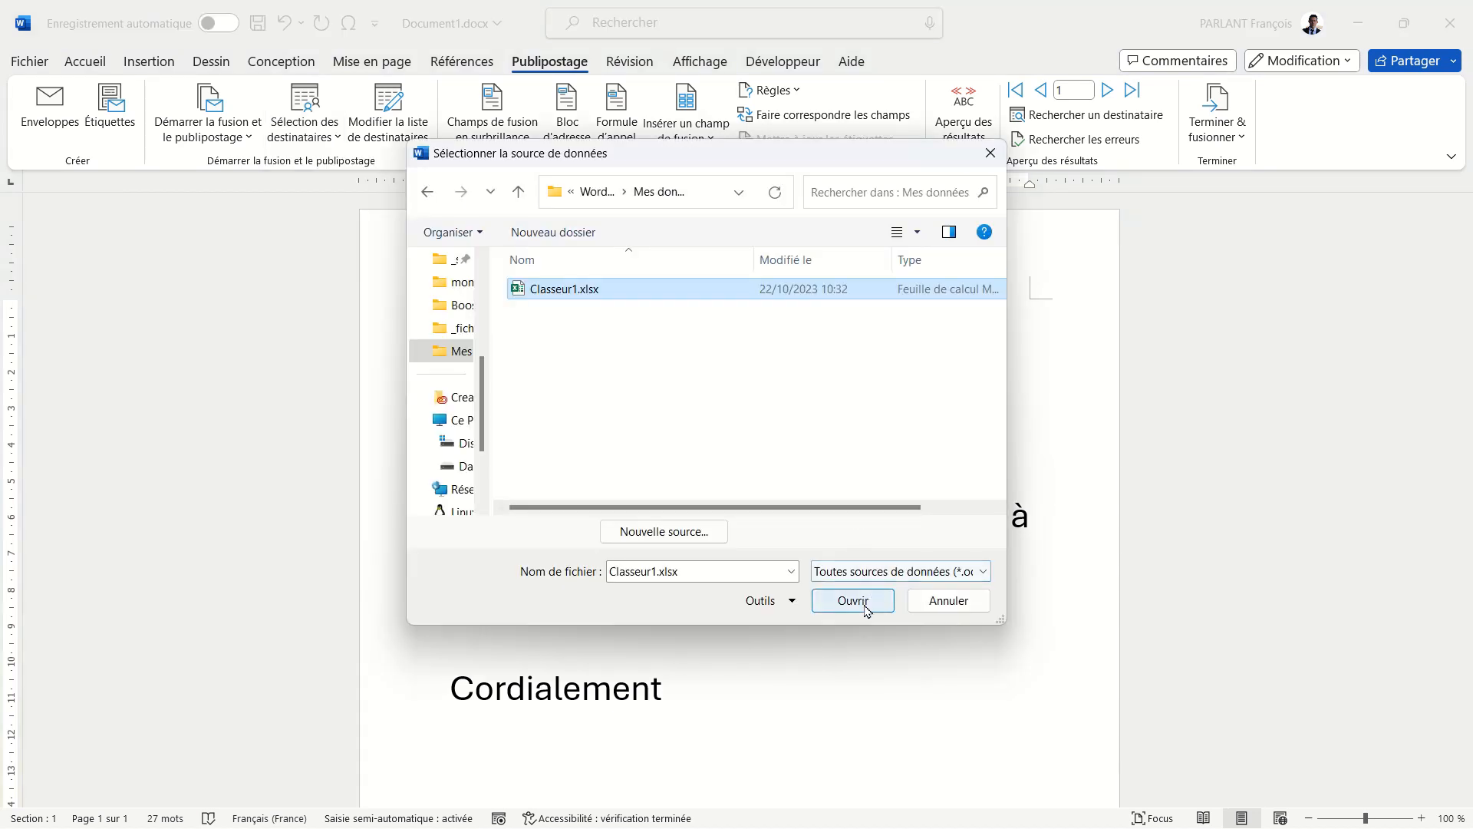
click(852, 599)
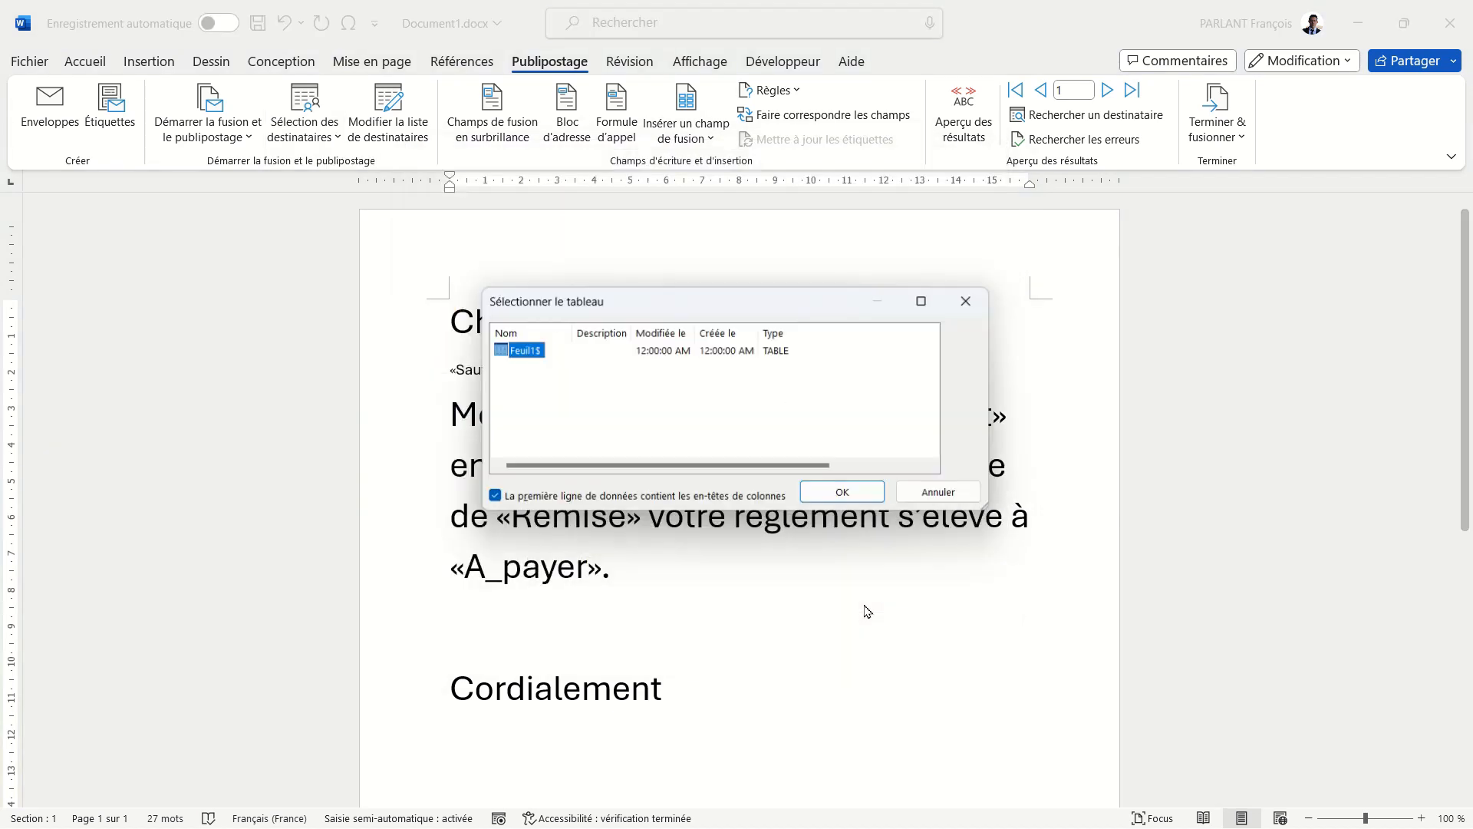
click(846, 495)
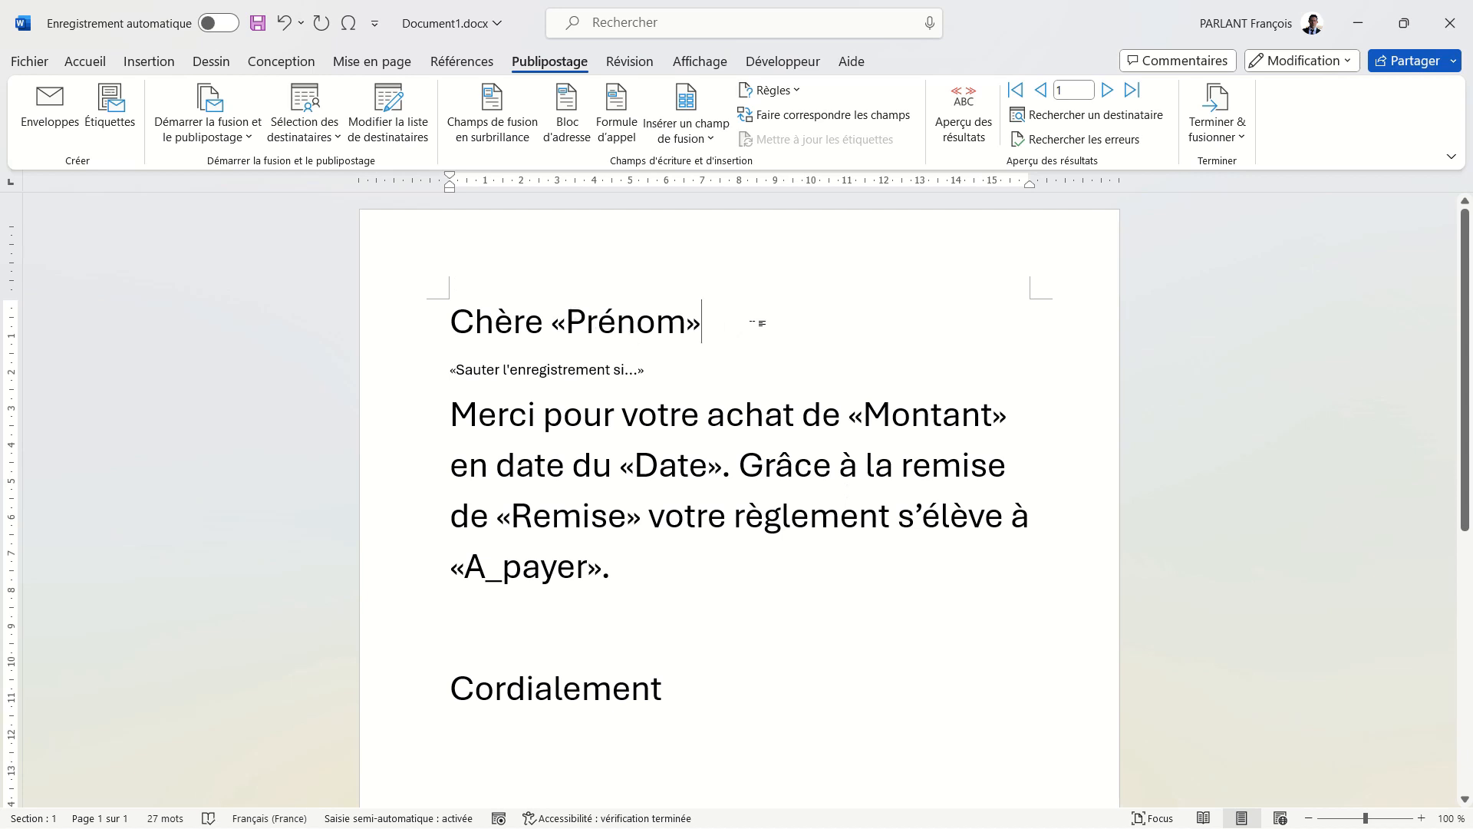
- Replace the Montant, Date, Remise and A_payer merge fields with Montant_Texte, Date_Texte, Remise_Texte and A_payer_Texte
click(1008, 418)
key(shift+Left)
key(BackSpace)
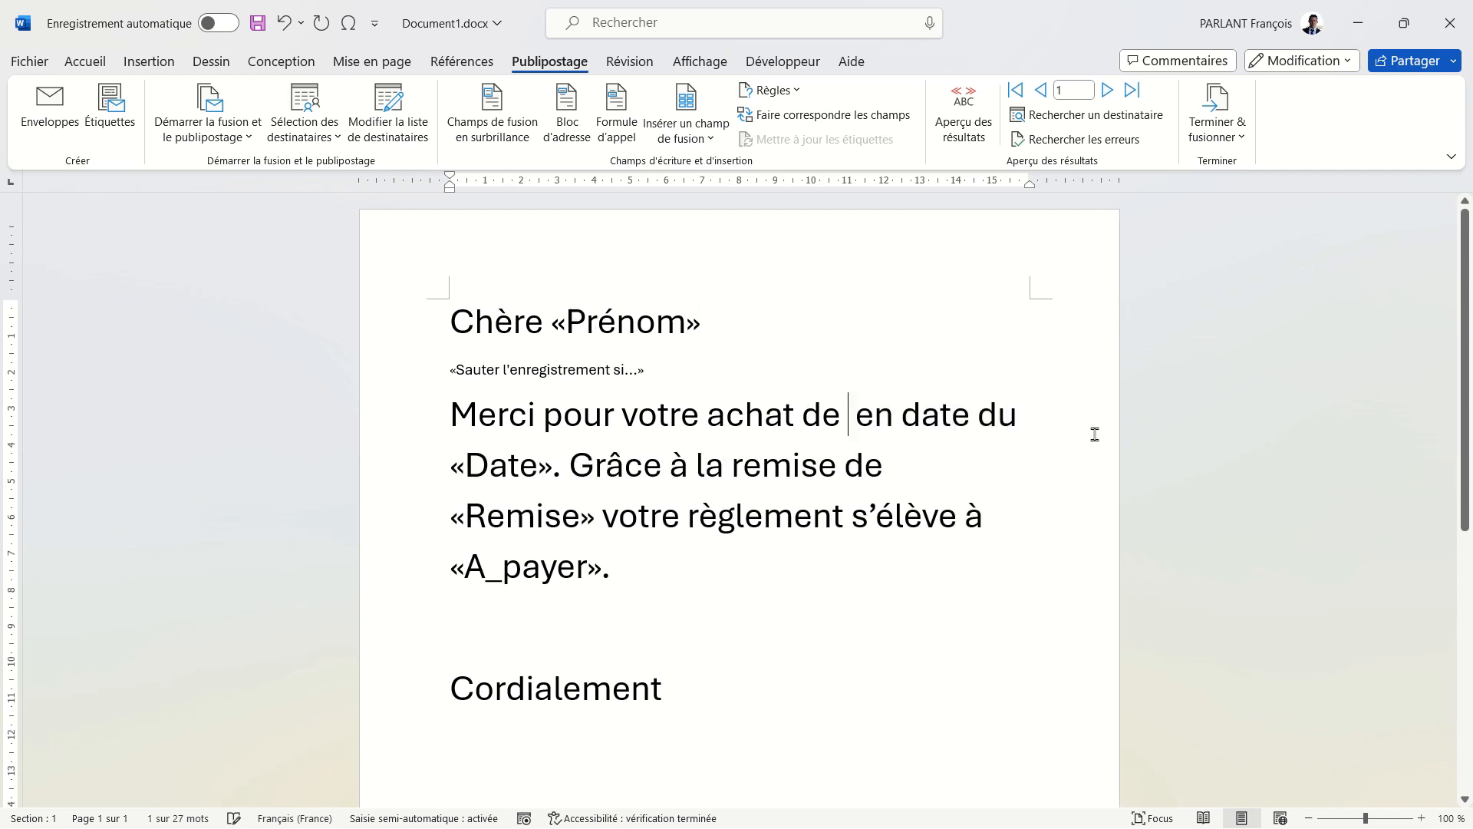
click(706, 140)
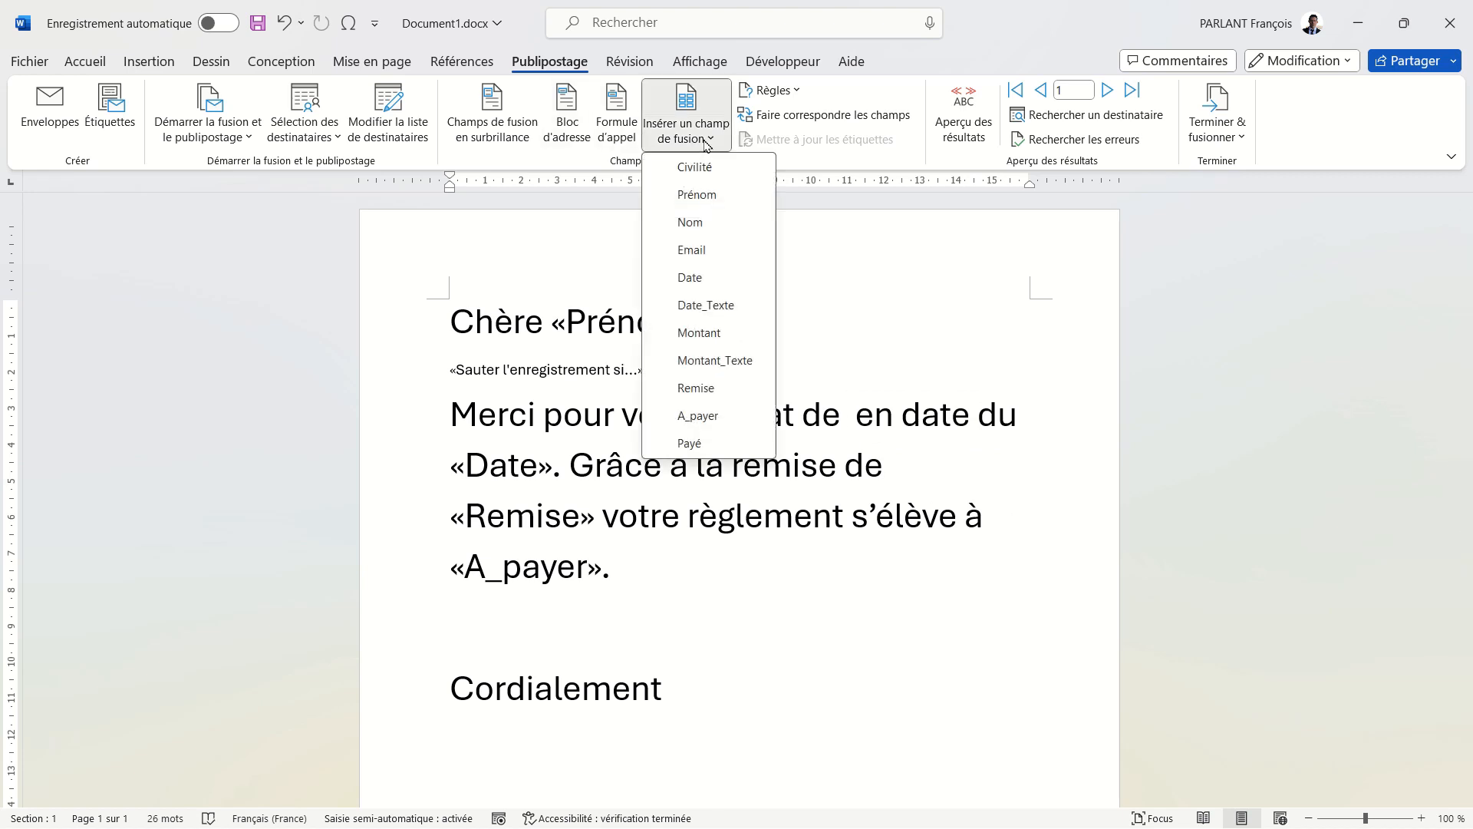
click(725, 360)
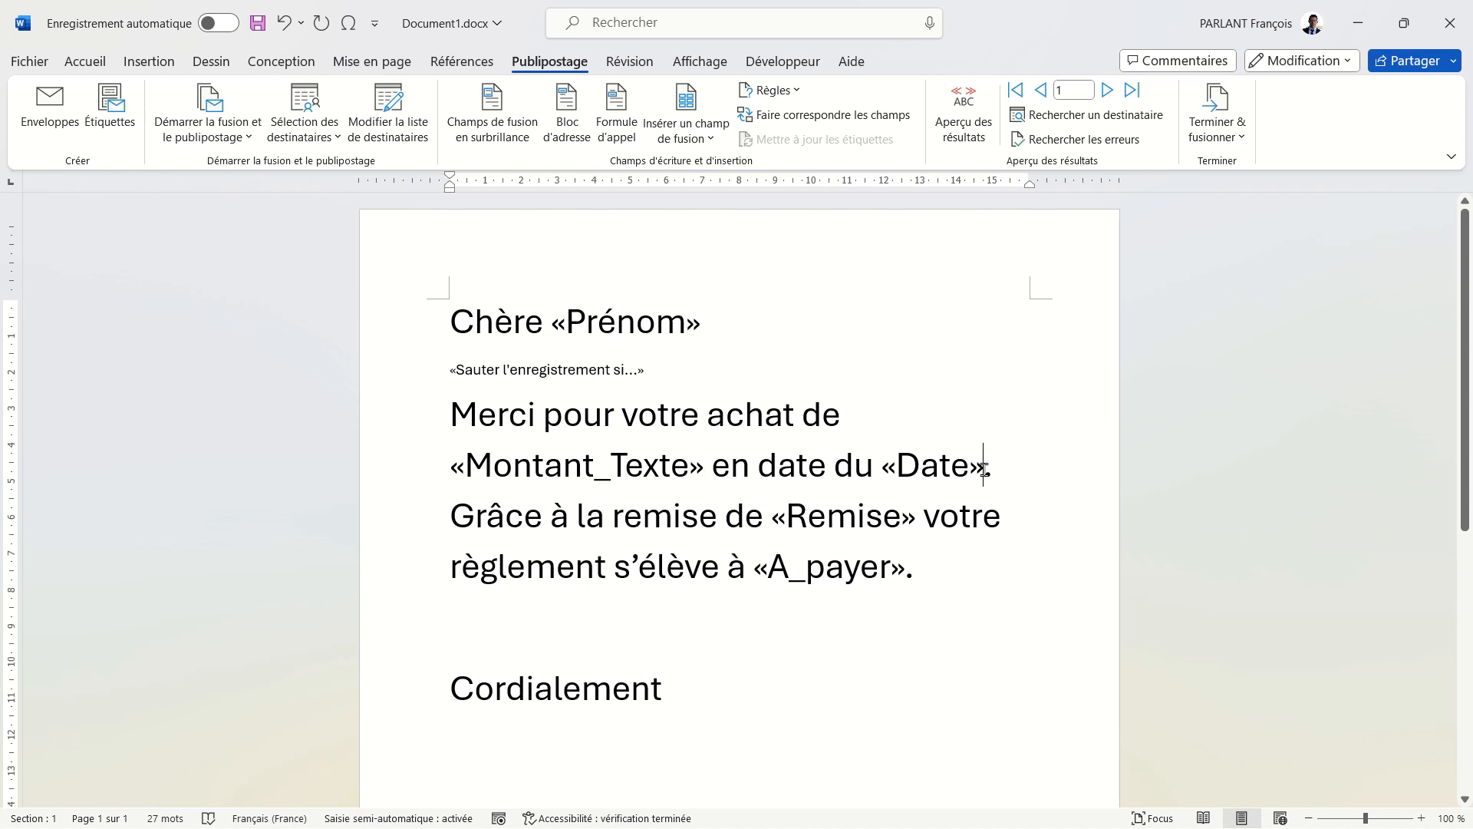
key(BackSpace)
key(BackSpace)
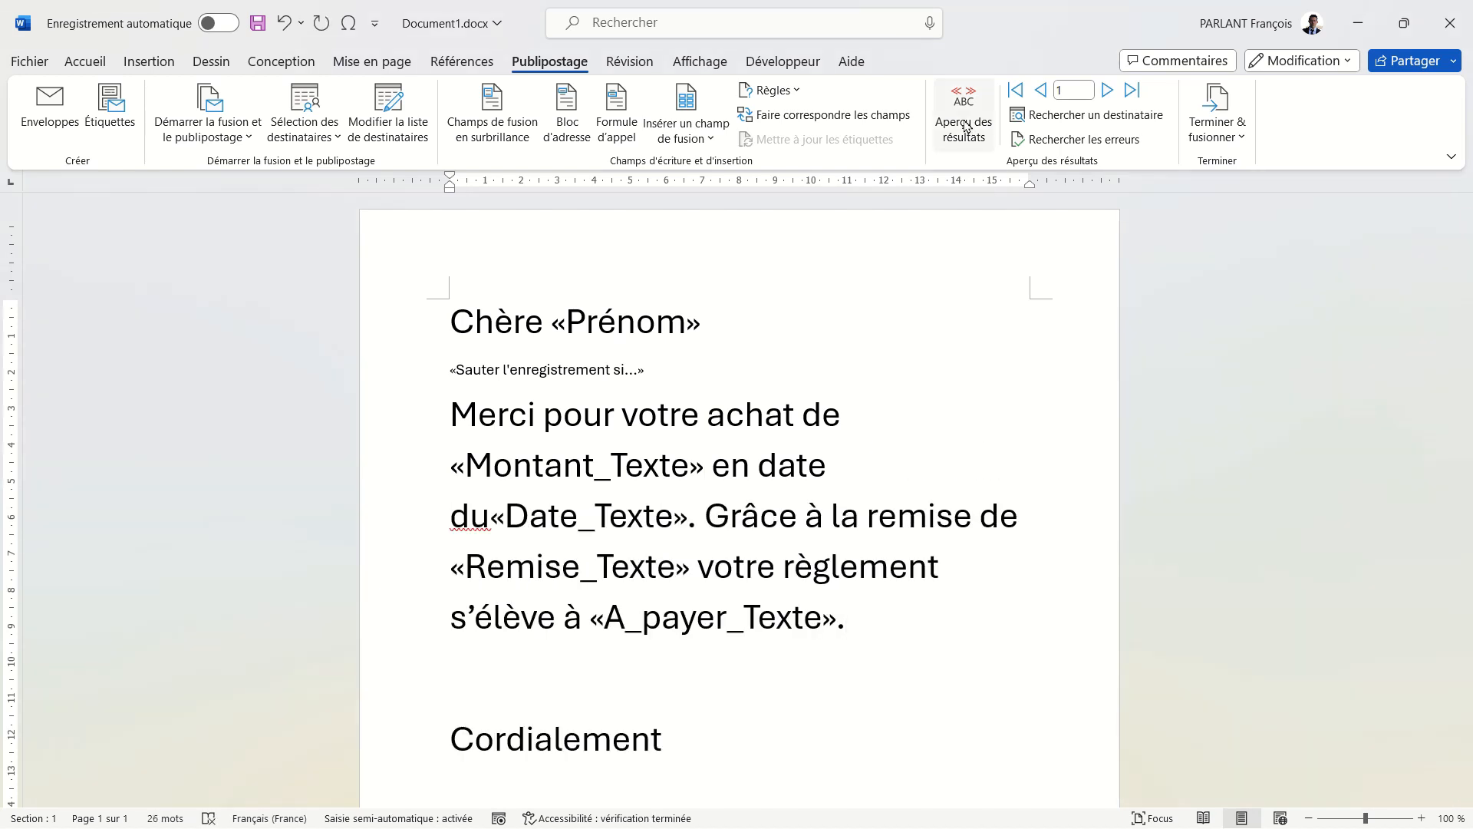
- Preview the merge results and insert the missing space between "du" and the date
click(966, 126)
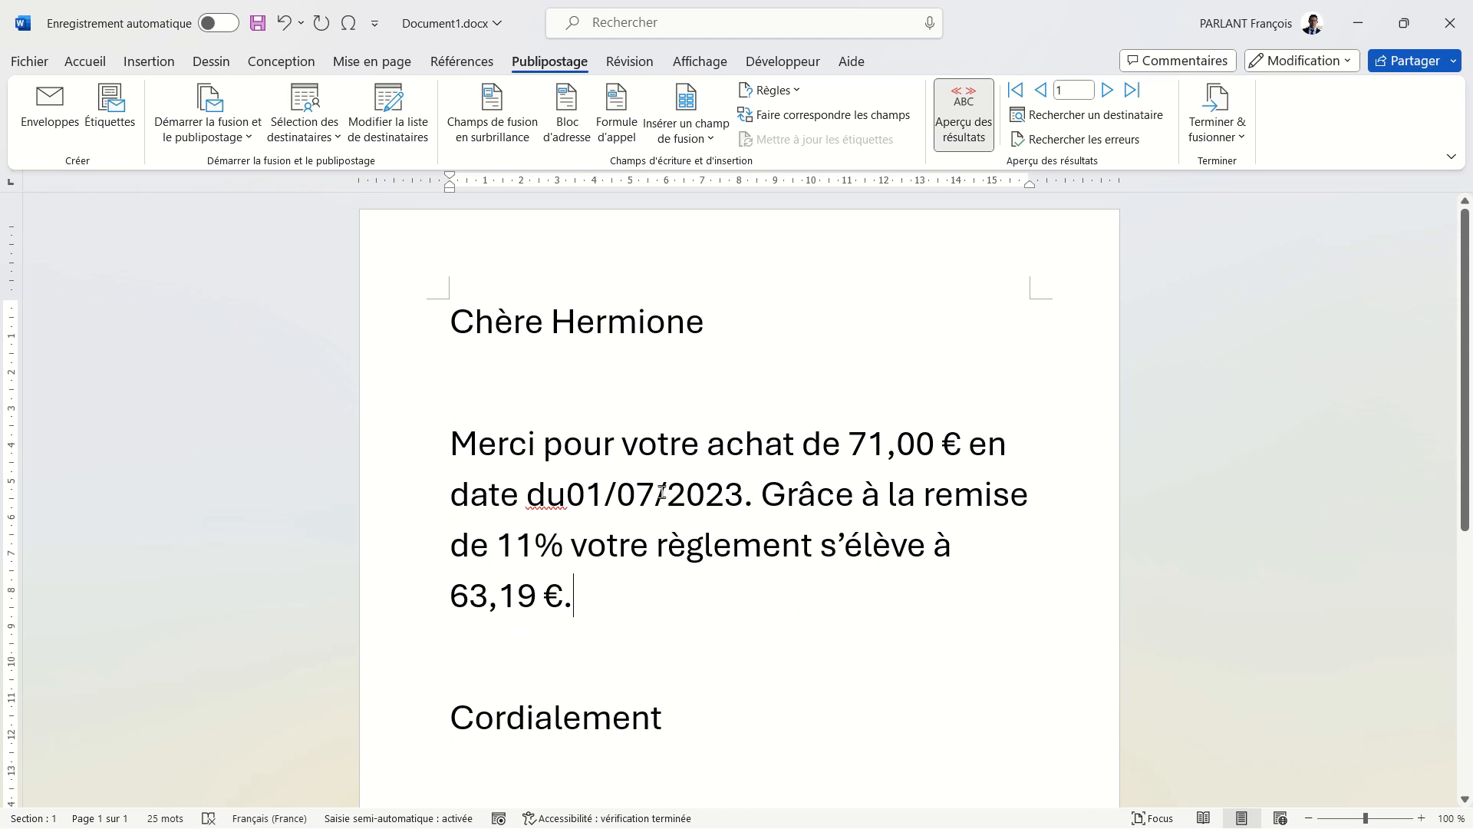
drag(562, 496, 661, 511)
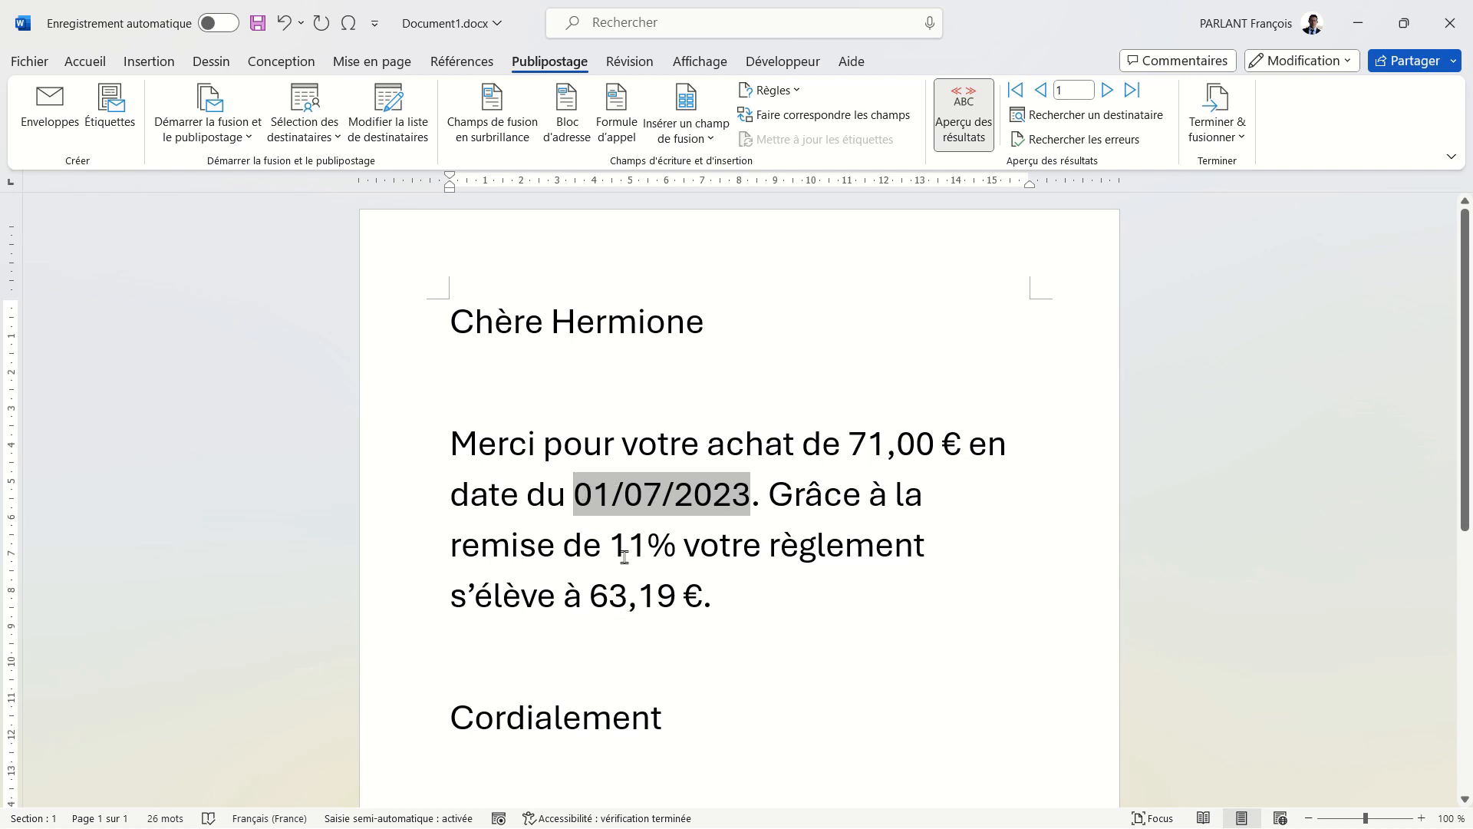
click(852, 610)
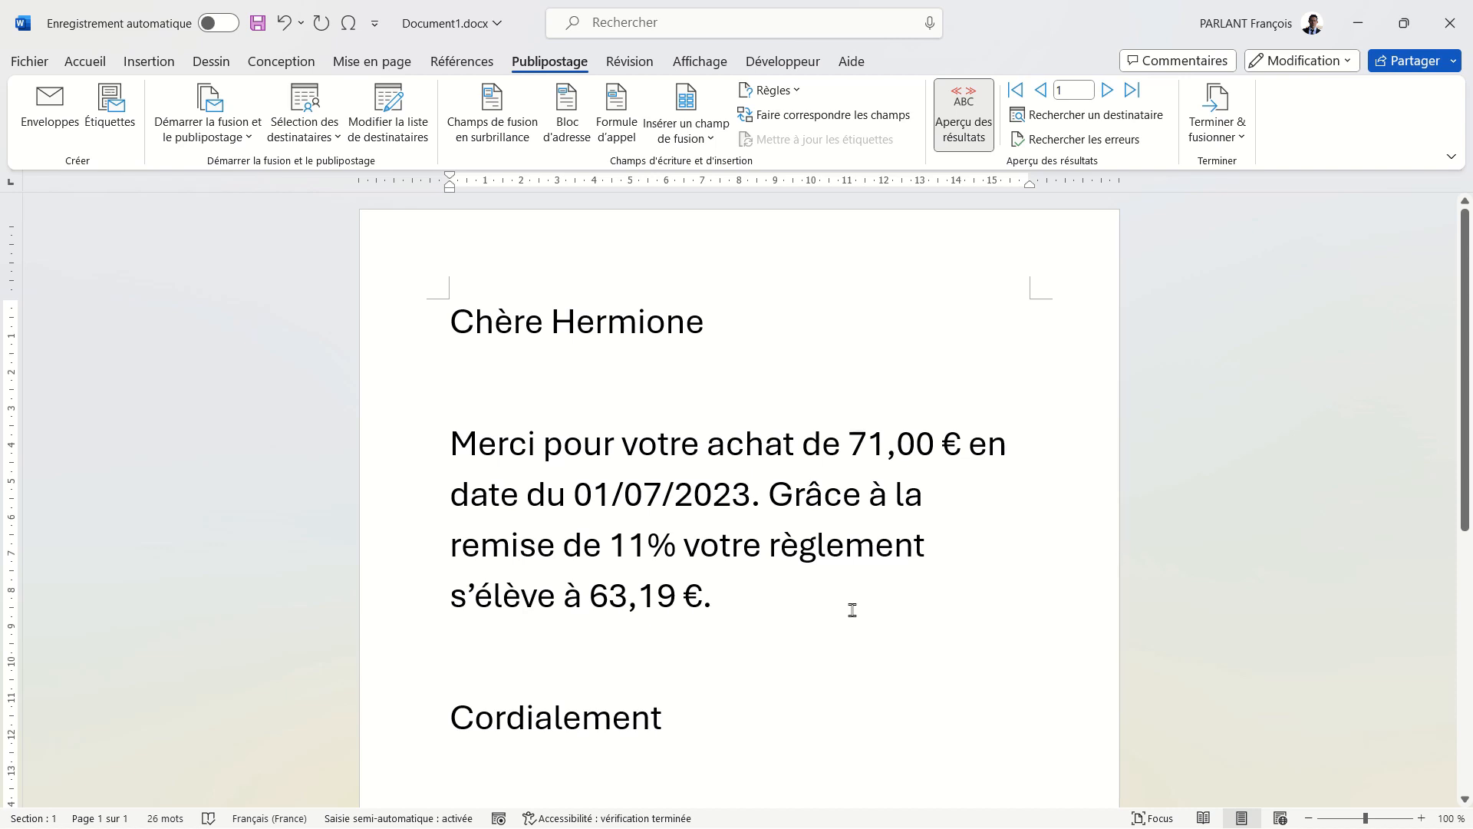
- Browse the merged letters forward to record 4 to check the date, amount and discount formats
click(1108, 91)
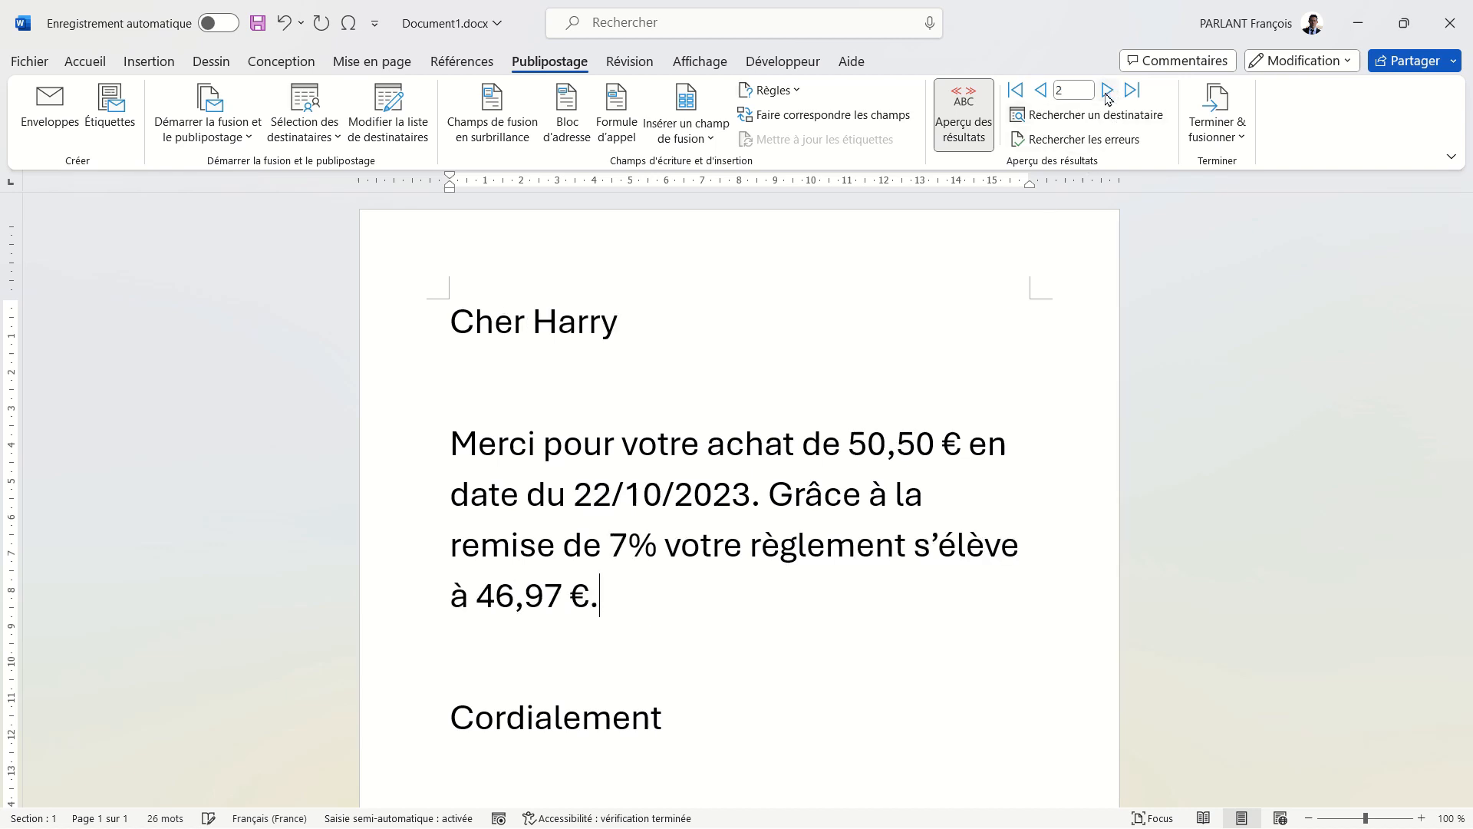
click(1107, 90)
click(1107, 92)
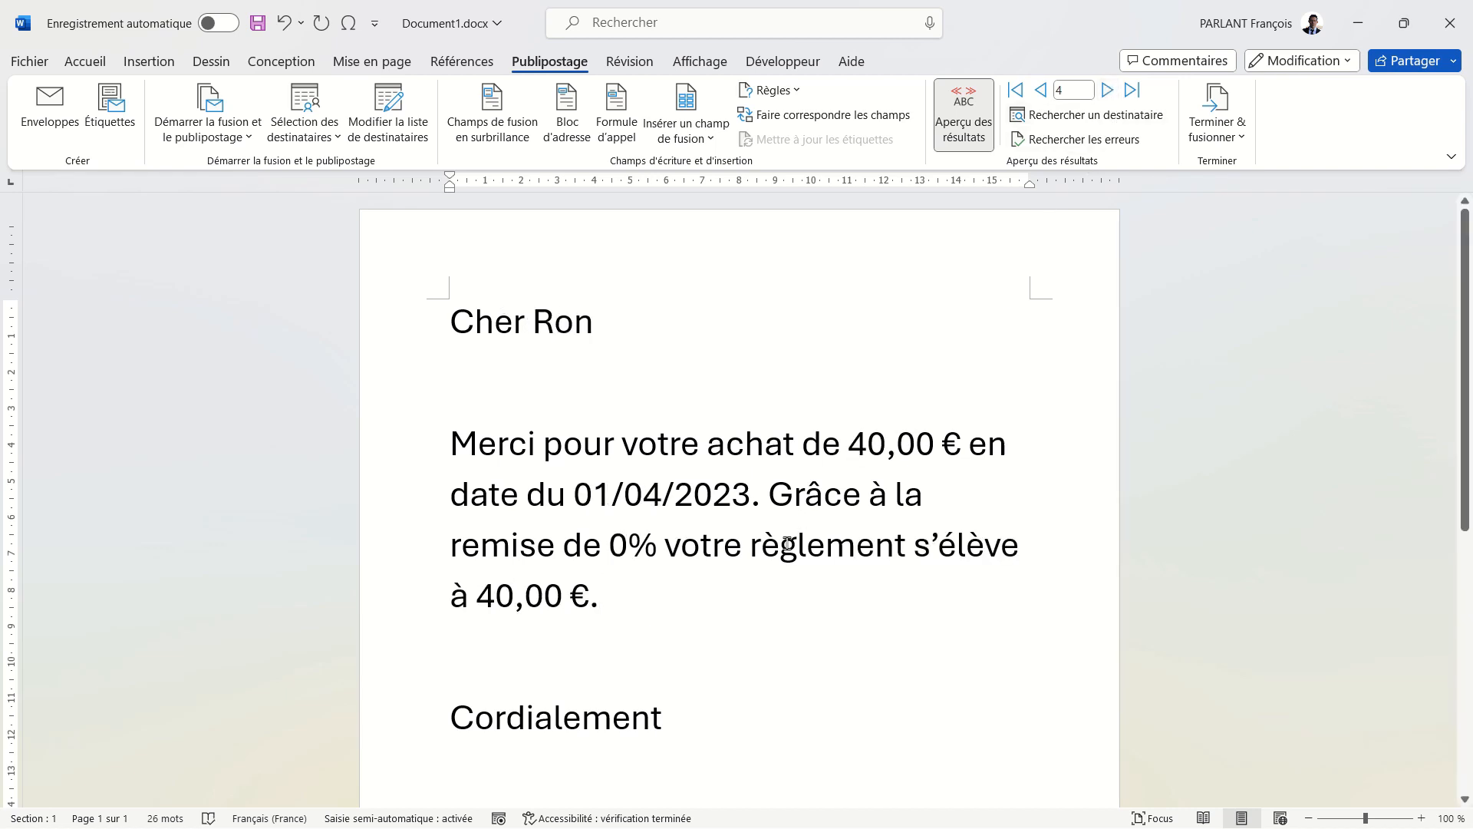